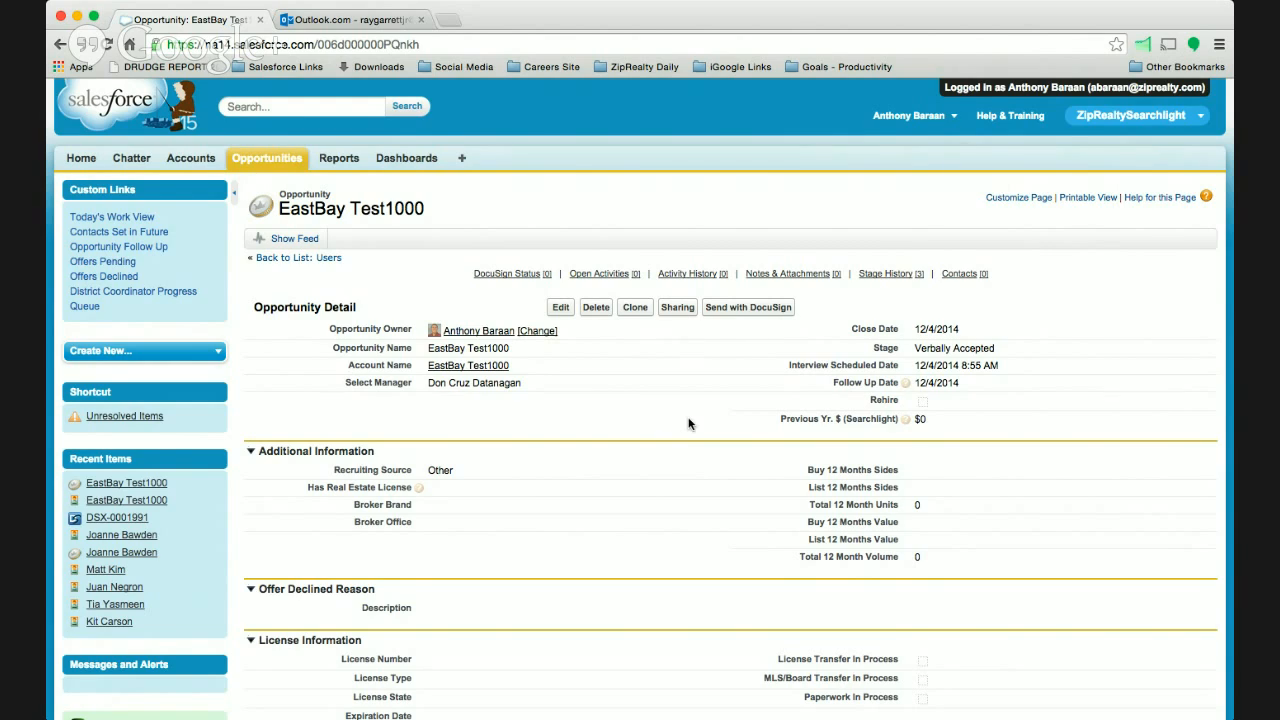
# - Look through the EastBay Test1000 opportunity record, including its onboarding data, life cycle dates and DocuSign status sections
pyautogui.scroll(-10, 690, 340)
pyautogui.scroll(-1, 688, 424)
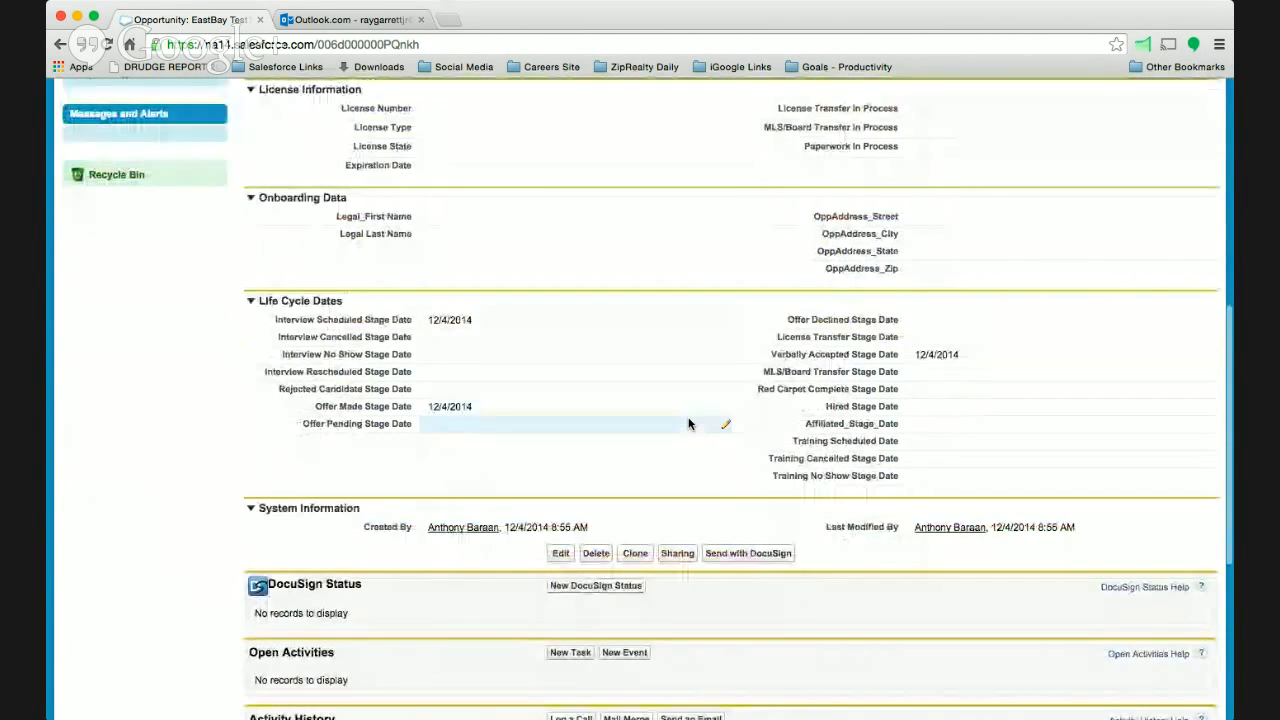
pyautogui.scroll(11, 688, 424)
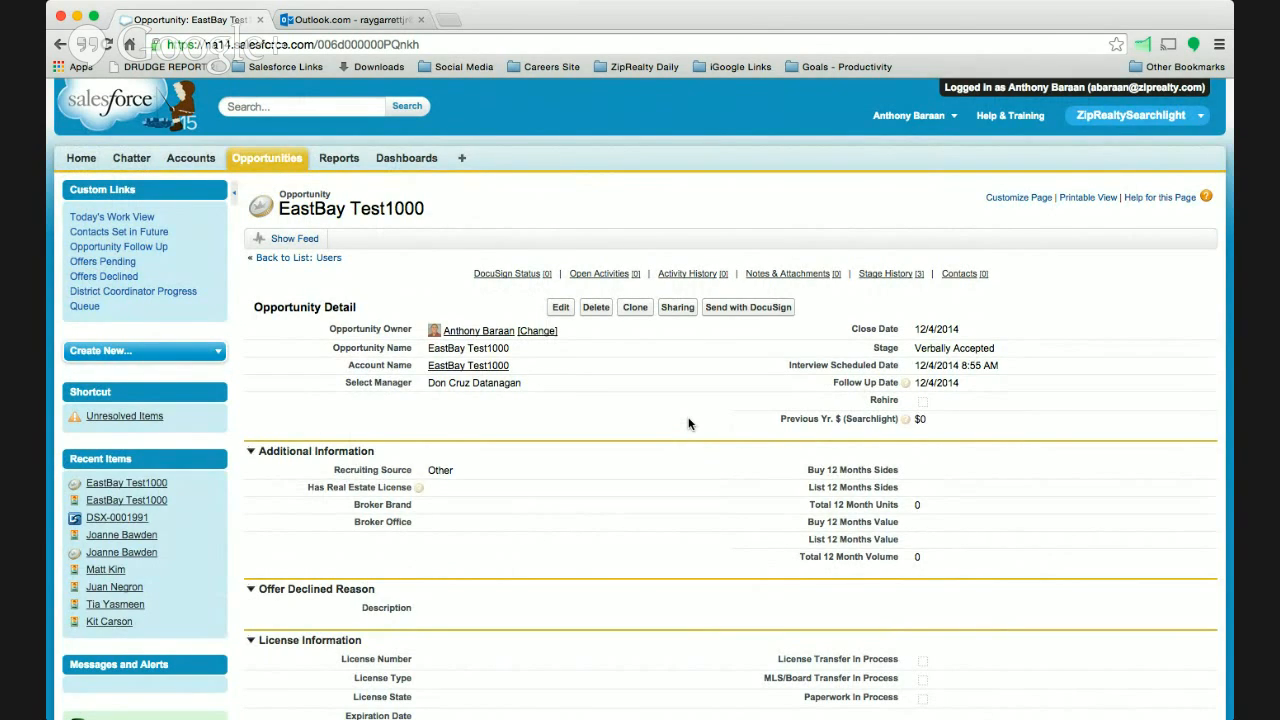
pyautogui.scroll(-5, 688, 423)
pyautogui.scroll(3, 688, 423)
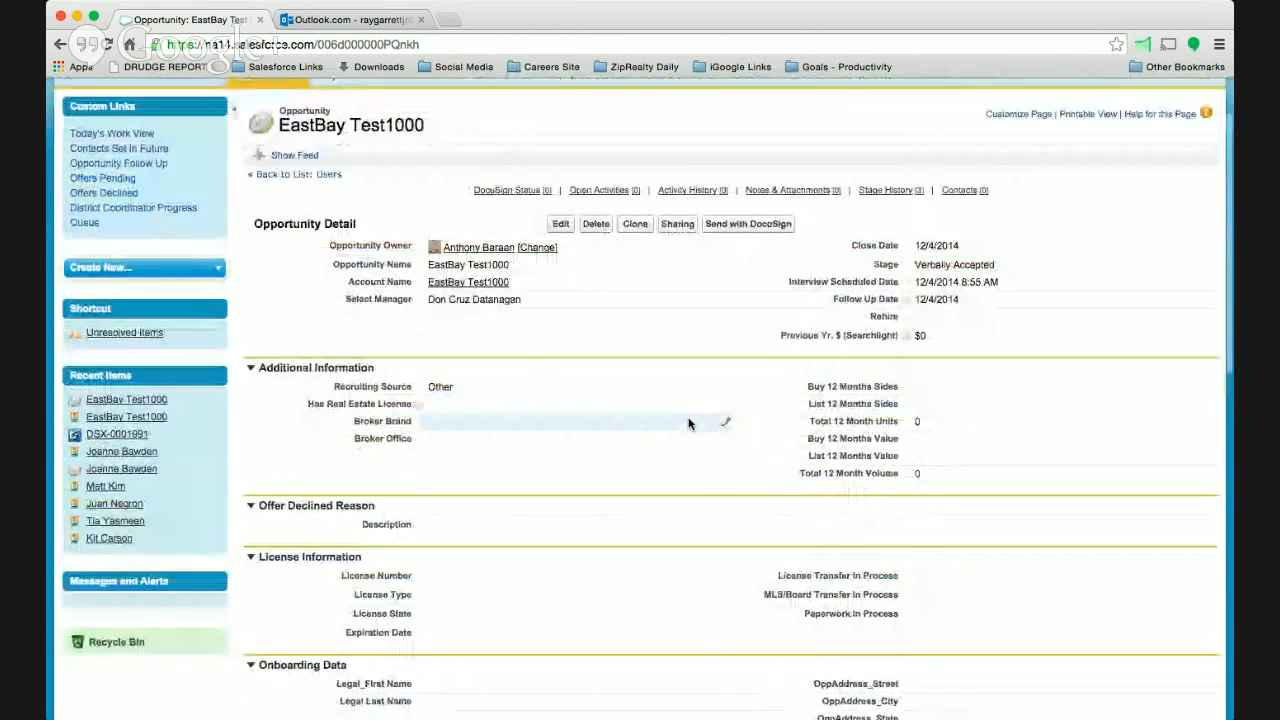
pyautogui.scroll(1, 688, 423)
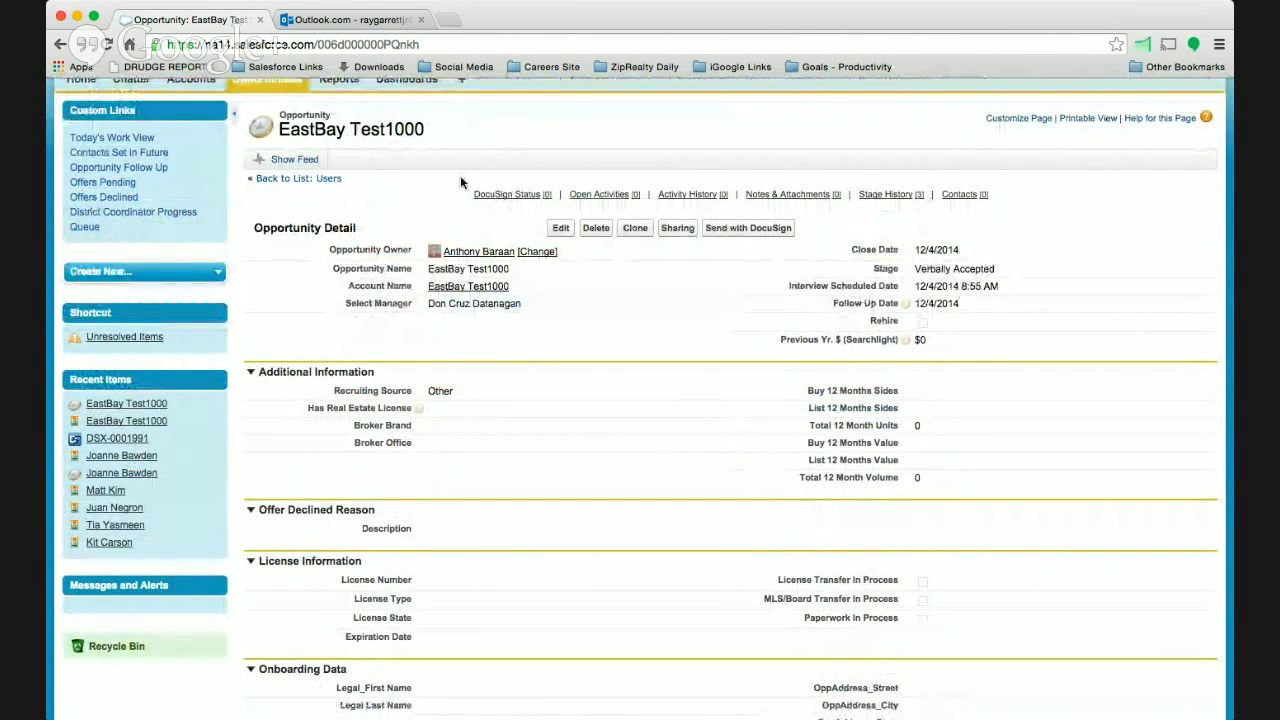
pyautogui.scroll(3, 460, 175)
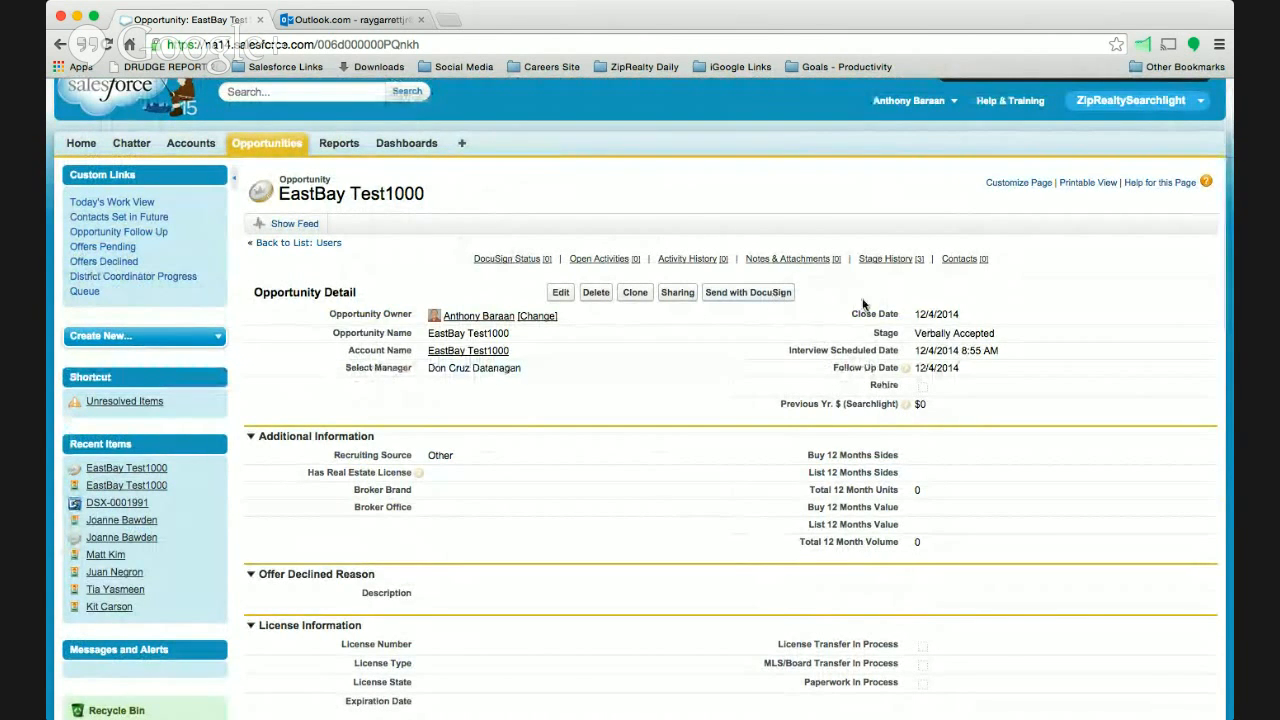
# - Start a DocuSign envelope from the opportunity and add the EastBay_NRT_PBZ_Onboarding DocuSign template as its document
pyautogui.click(762, 297)
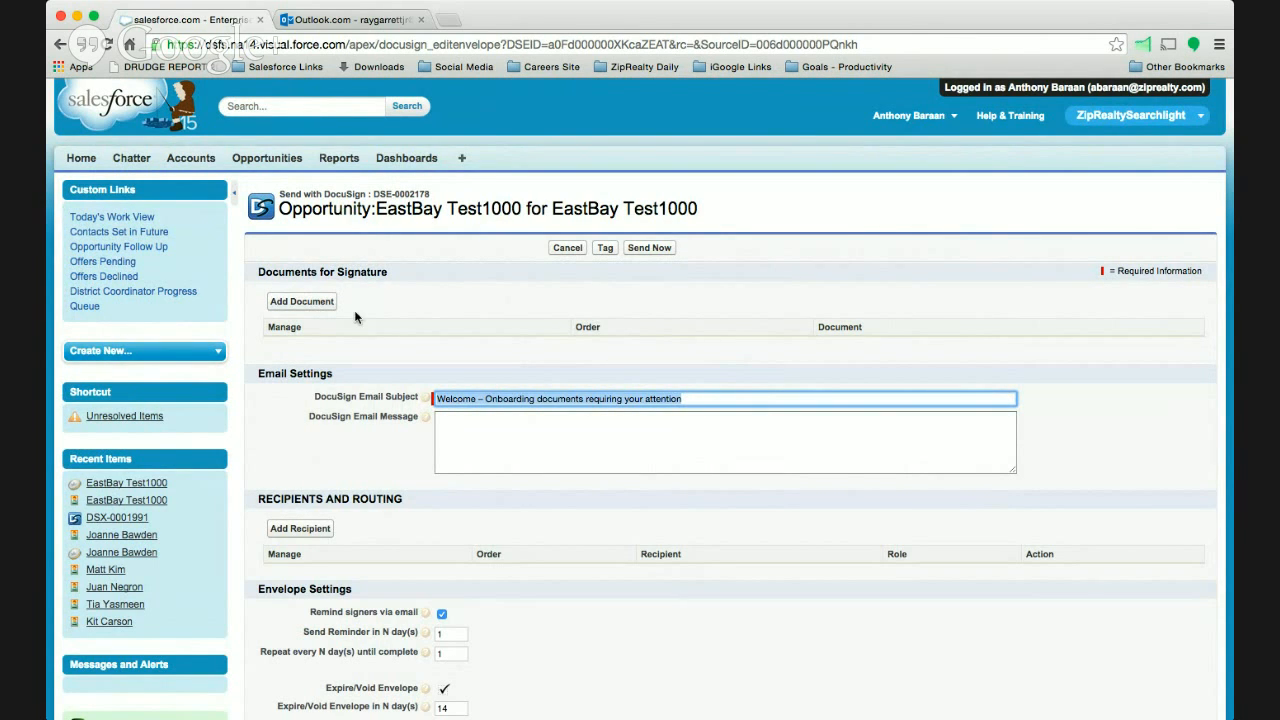
pyautogui.click(322, 309)
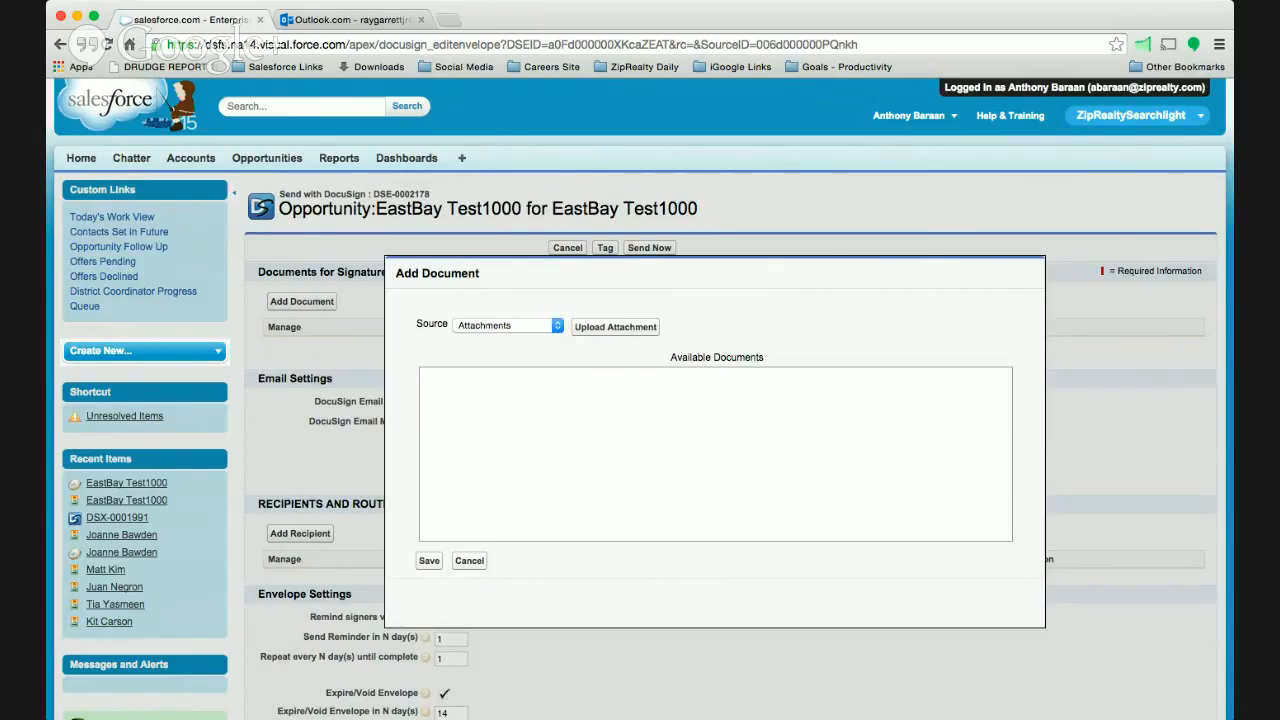
pyautogui.click(529, 361)
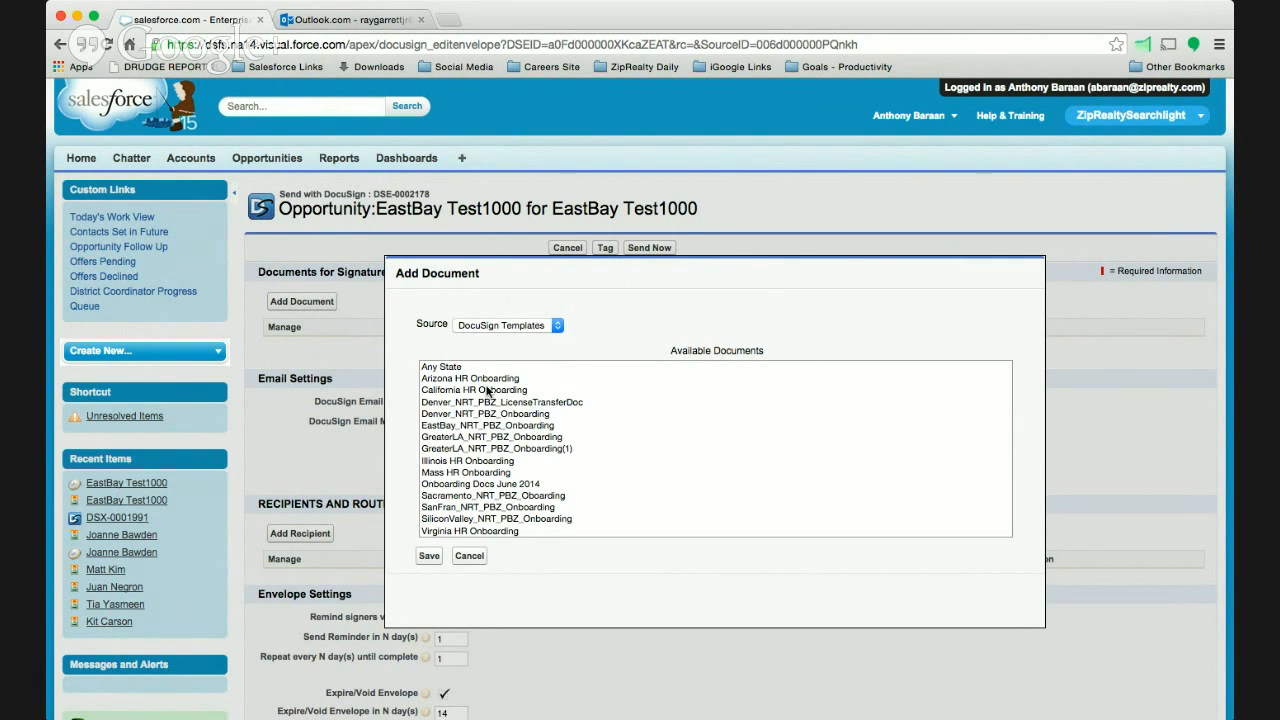
pyautogui.scroll(-1, 501, 484)
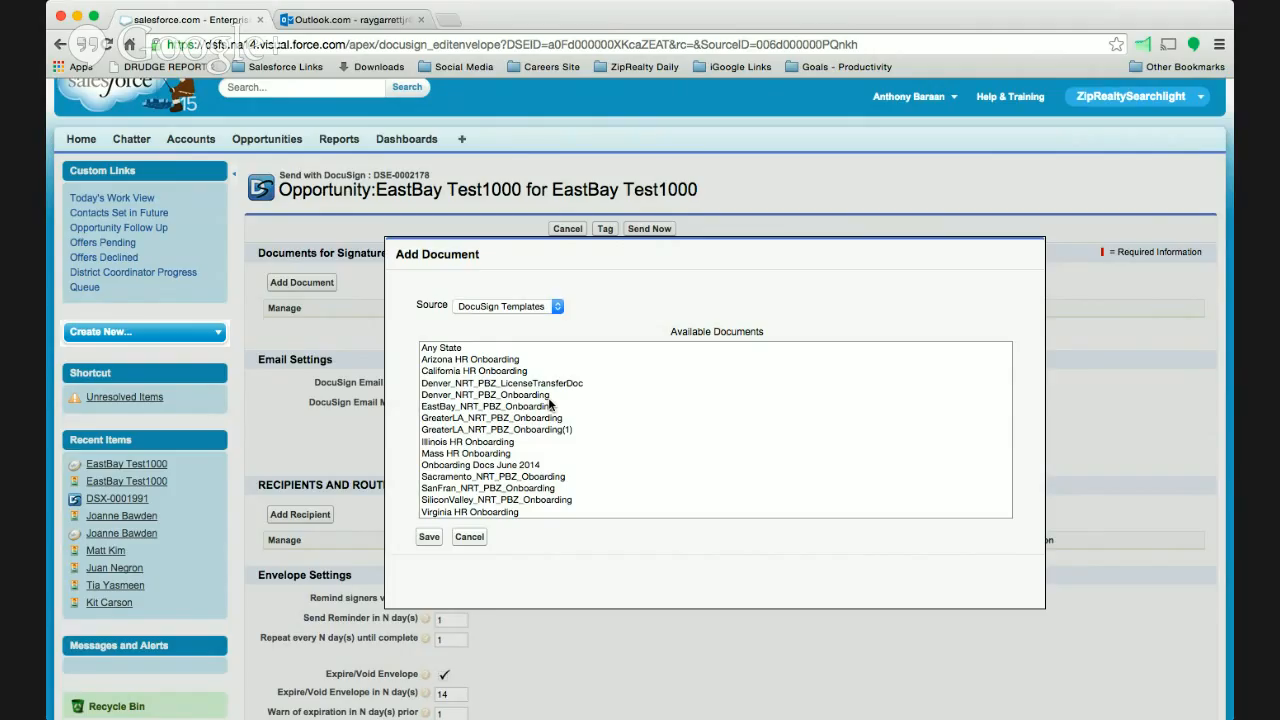
pyautogui.click(456, 408)
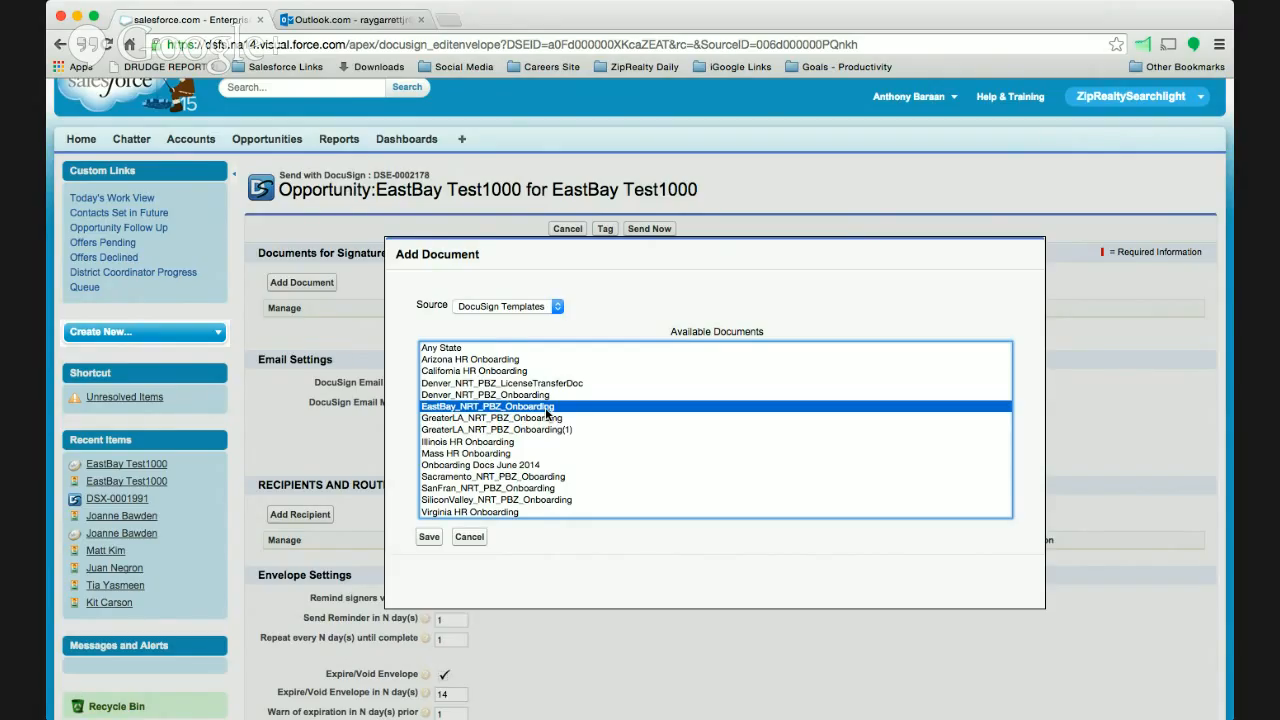
pyautogui.click(427, 539)
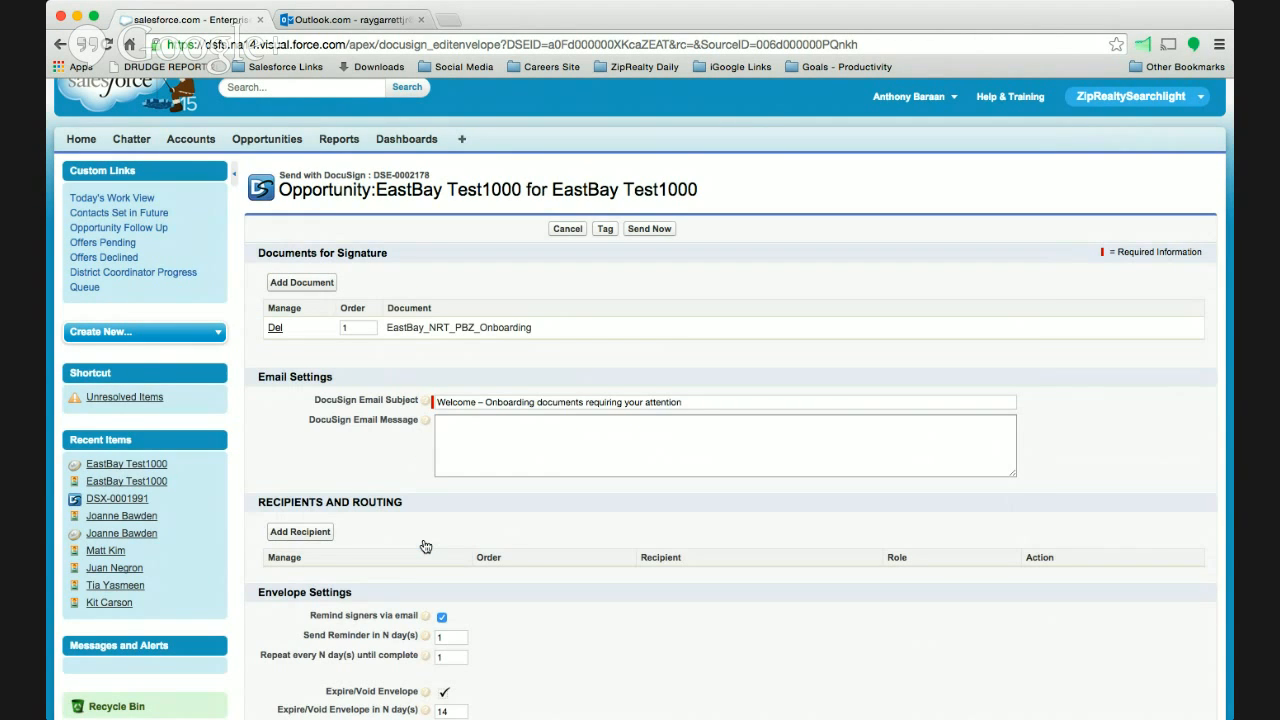
# - Add the contact EastBay Test1000 as a recipient of the envelope with signer type Signer and role Signer 1
pyautogui.scroll(-1, 551, 549)
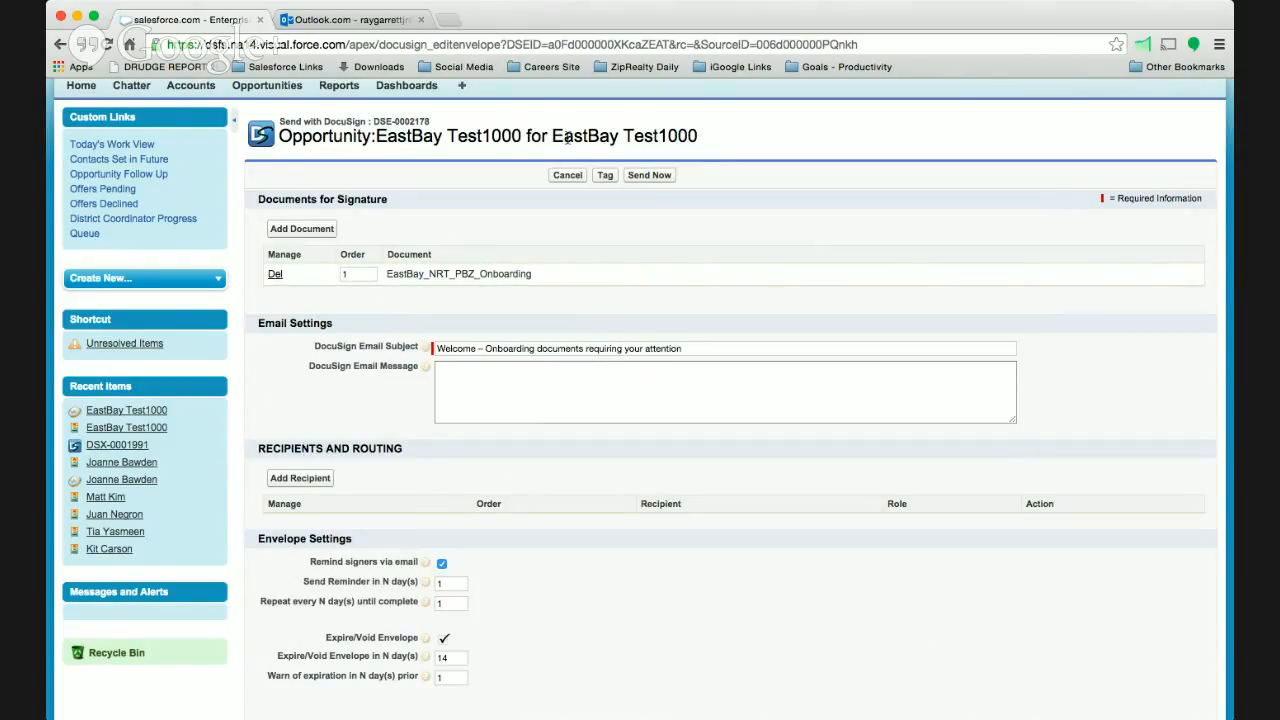
pyautogui.click(300, 479)
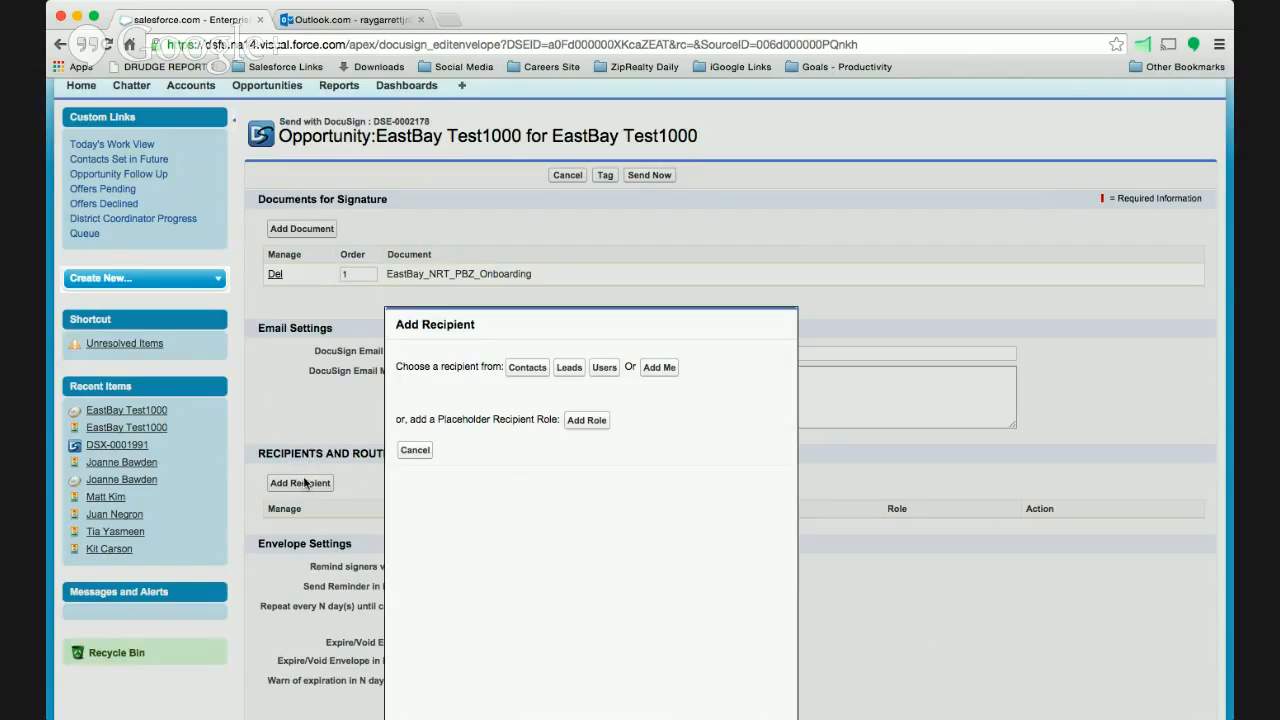
pyautogui.click(527, 370)
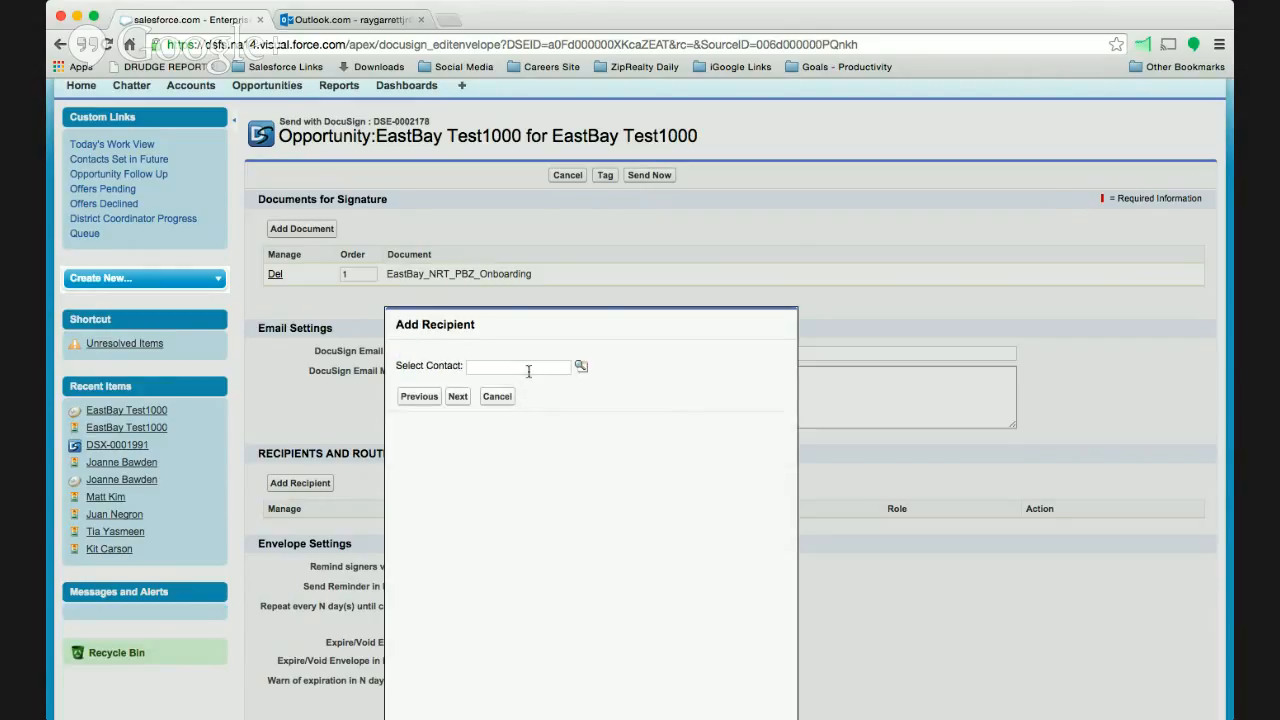
pyautogui.click(528, 369)
pyautogui.write('Eastbay')
pyautogui.click(581, 367)
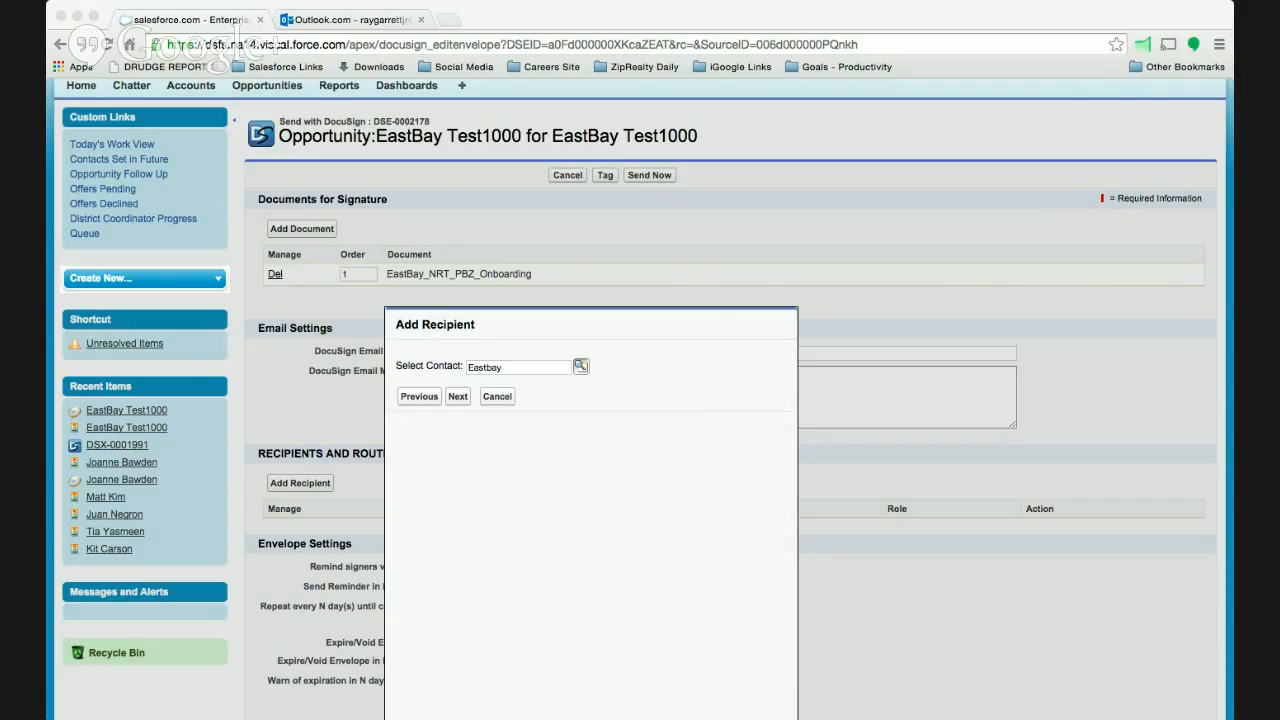
pyautogui.click(458, 399)
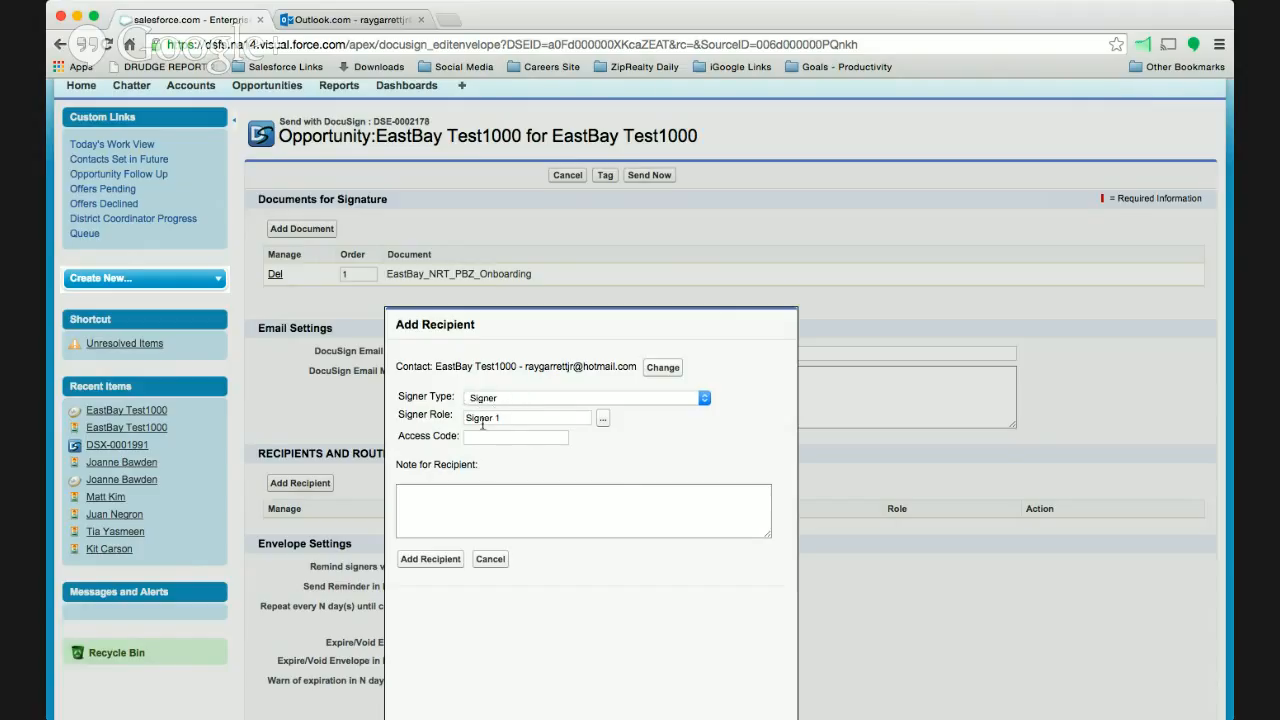
pyautogui.click(422, 566)
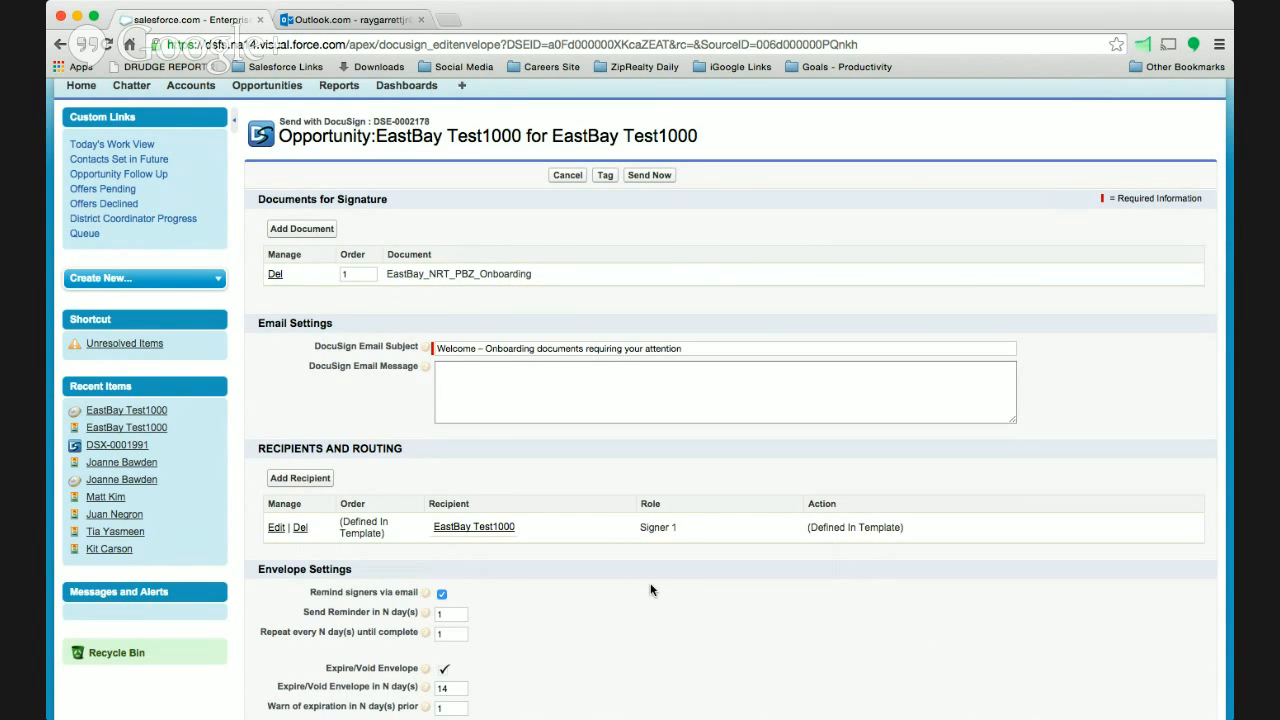
# - Send the DocuSign envelope and go back to the EastBay Test1000 opportunity record
pyautogui.scroll(-3, 650, 590)
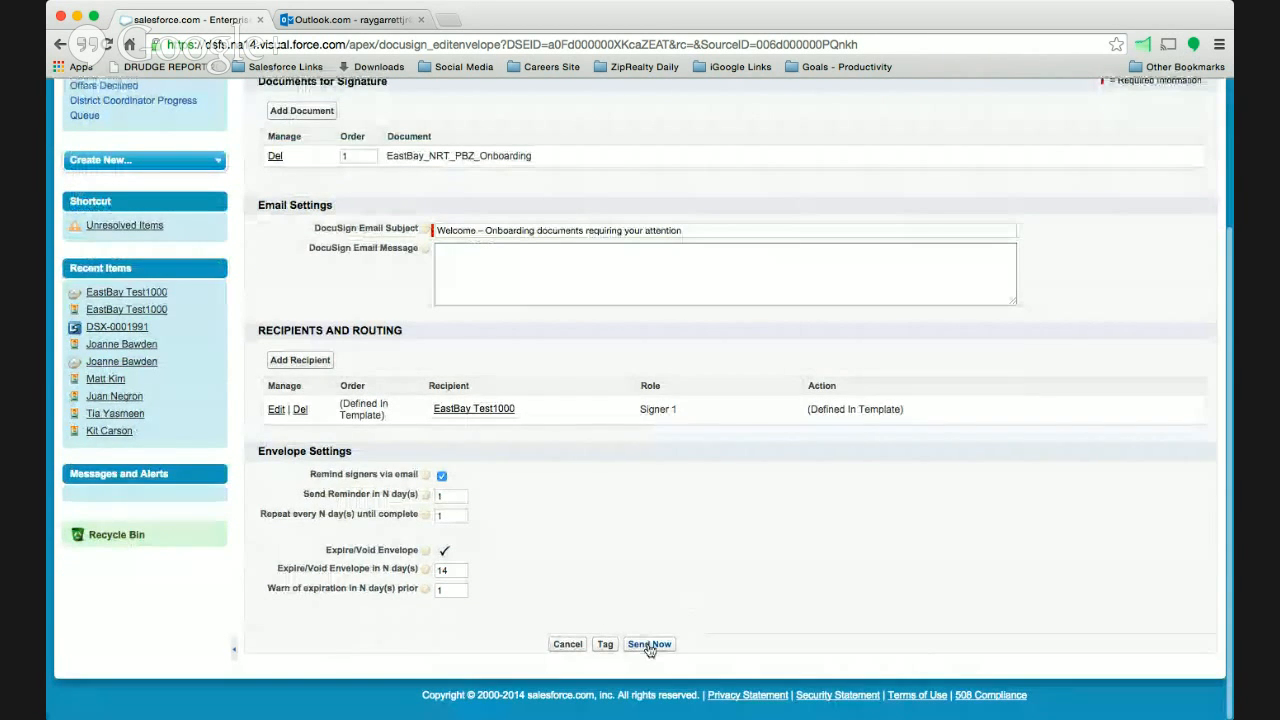
pyautogui.click(650, 645)
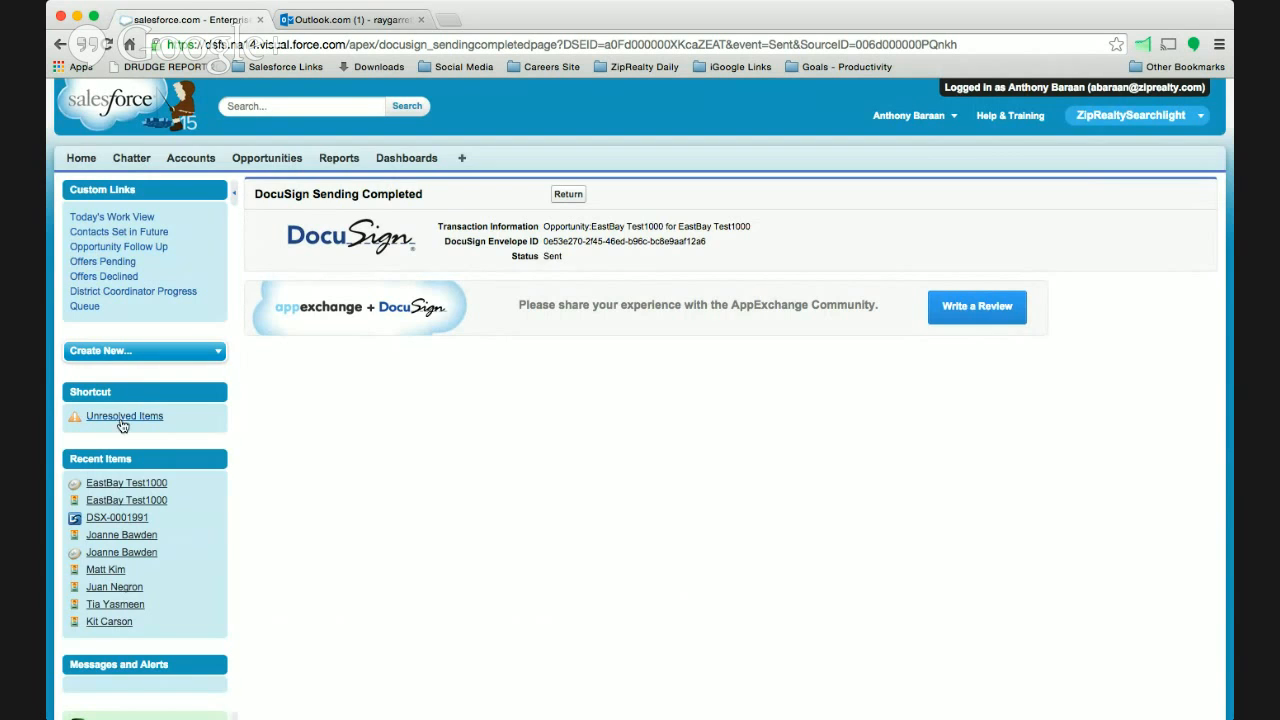
pyautogui.click(150, 484)
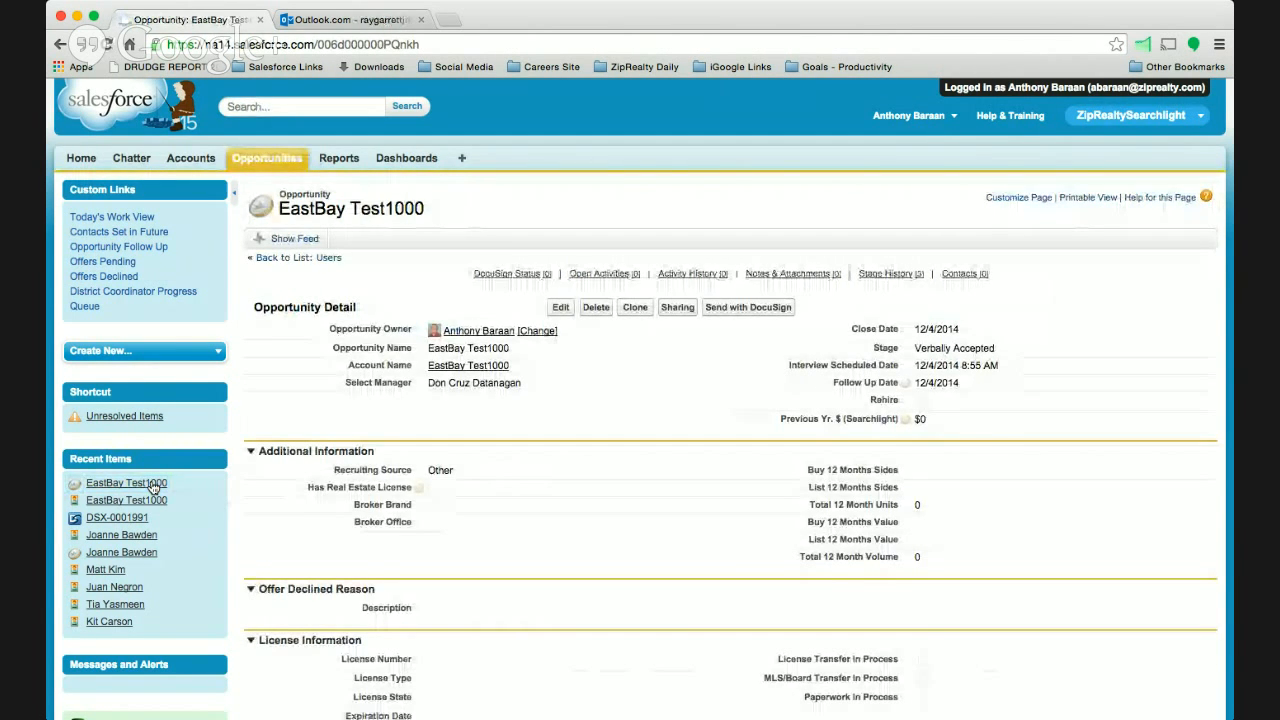
# - Switch to Outlook.com and read the email "Welcome – Onboarding documents requiring your attention"
pyautogui.click(357, 21)
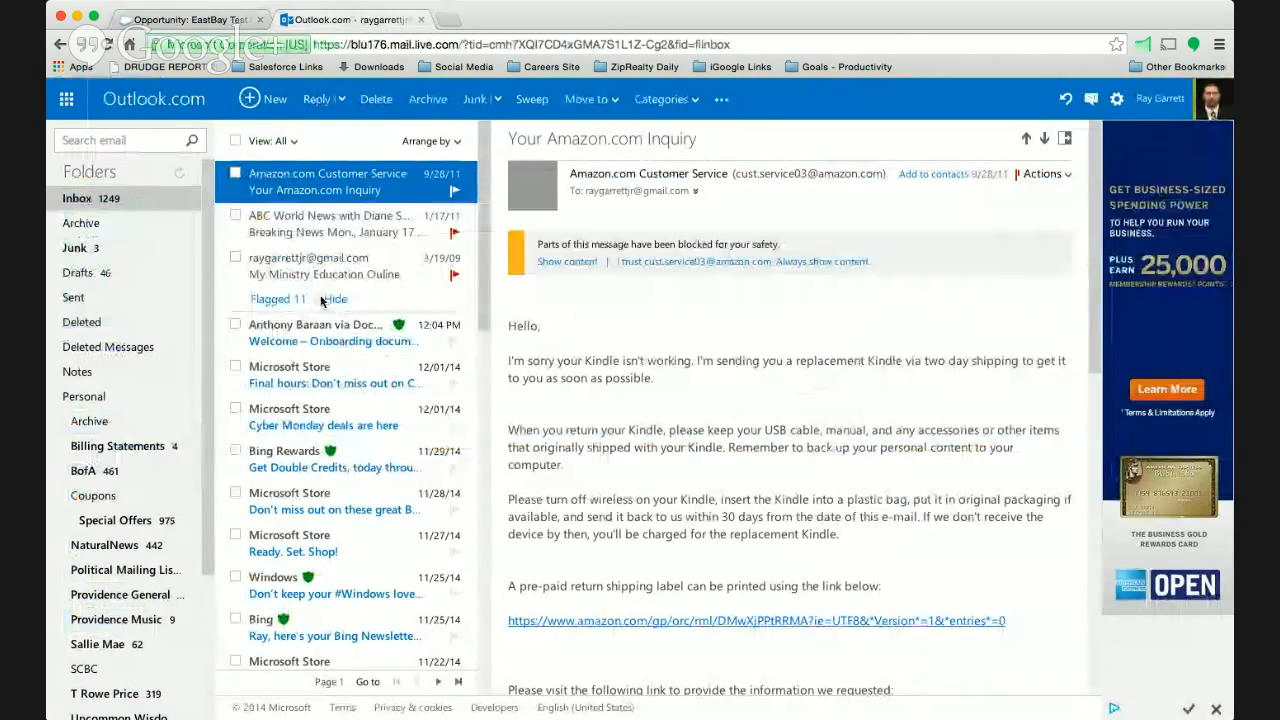
pyautogui.click(324, 338)
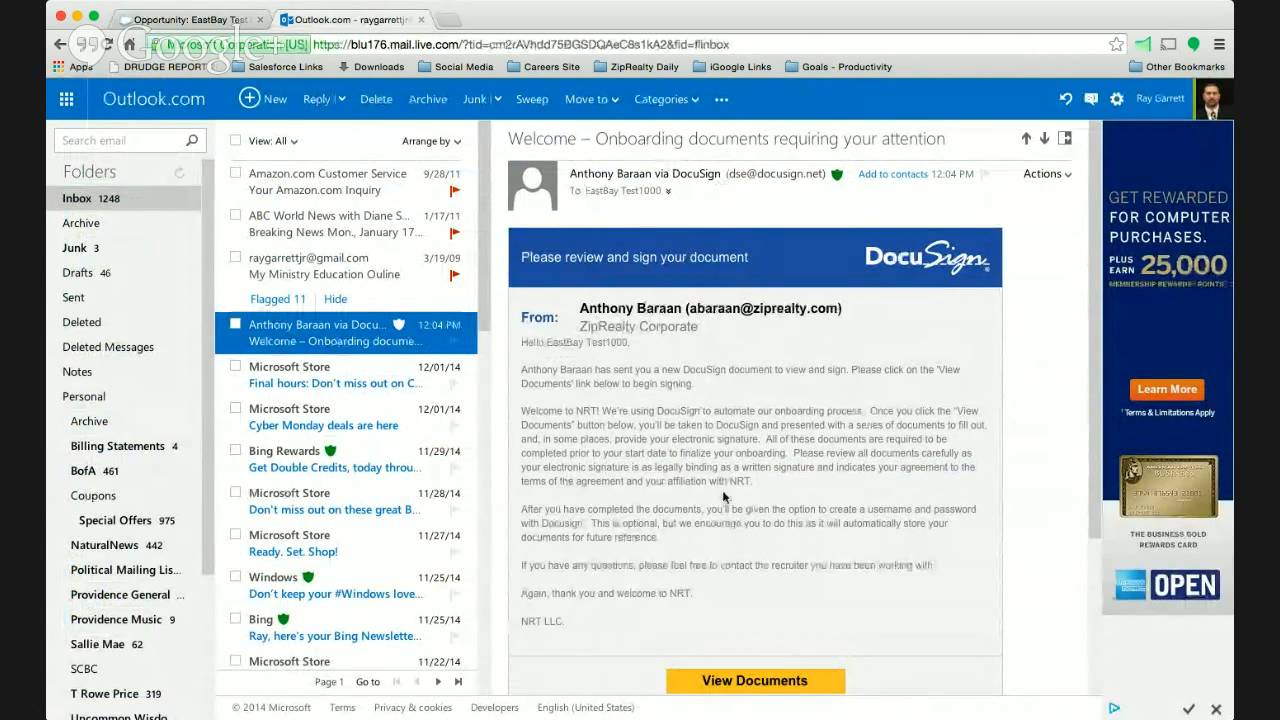
pyautogui.scroll(-2, 774, 487)
pyautogui.scroll(-1, 774, 487)
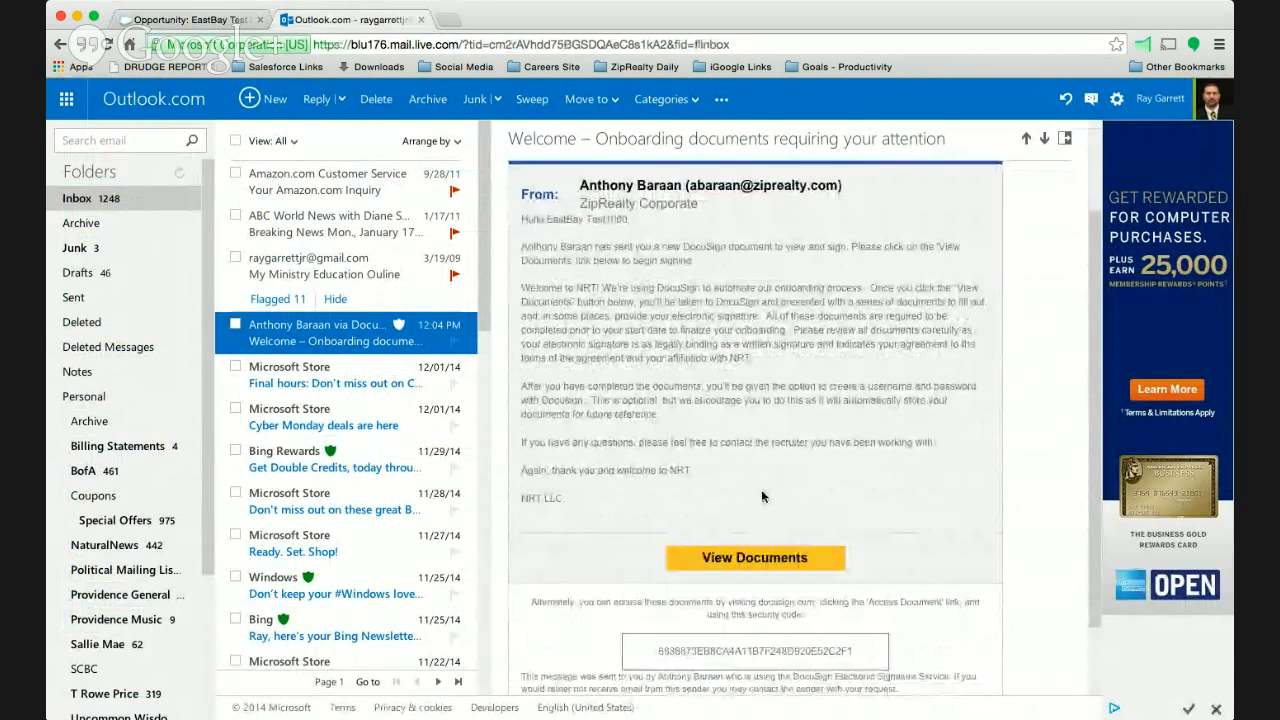
# - Open the email's documents in DocuSign and consent to electronic records and signatures to begin reviewing them
pyautogui.click(771, 564)
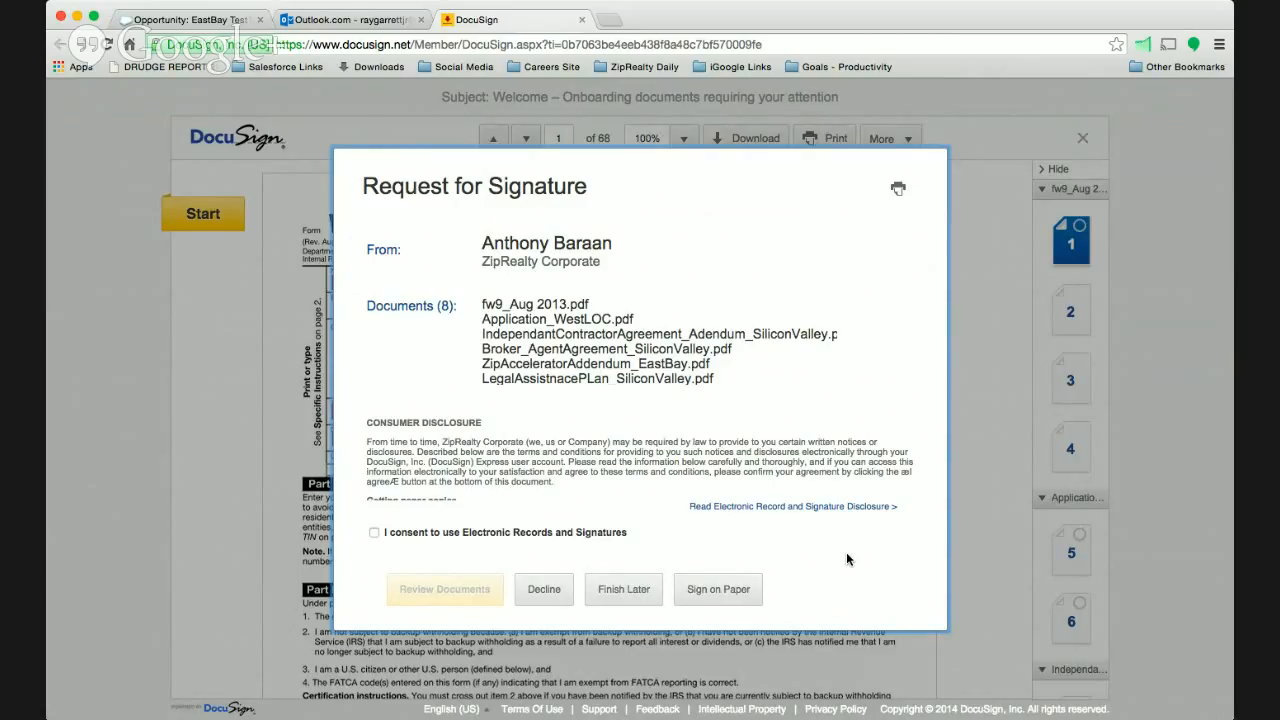
pyautogui.click(374, 534)
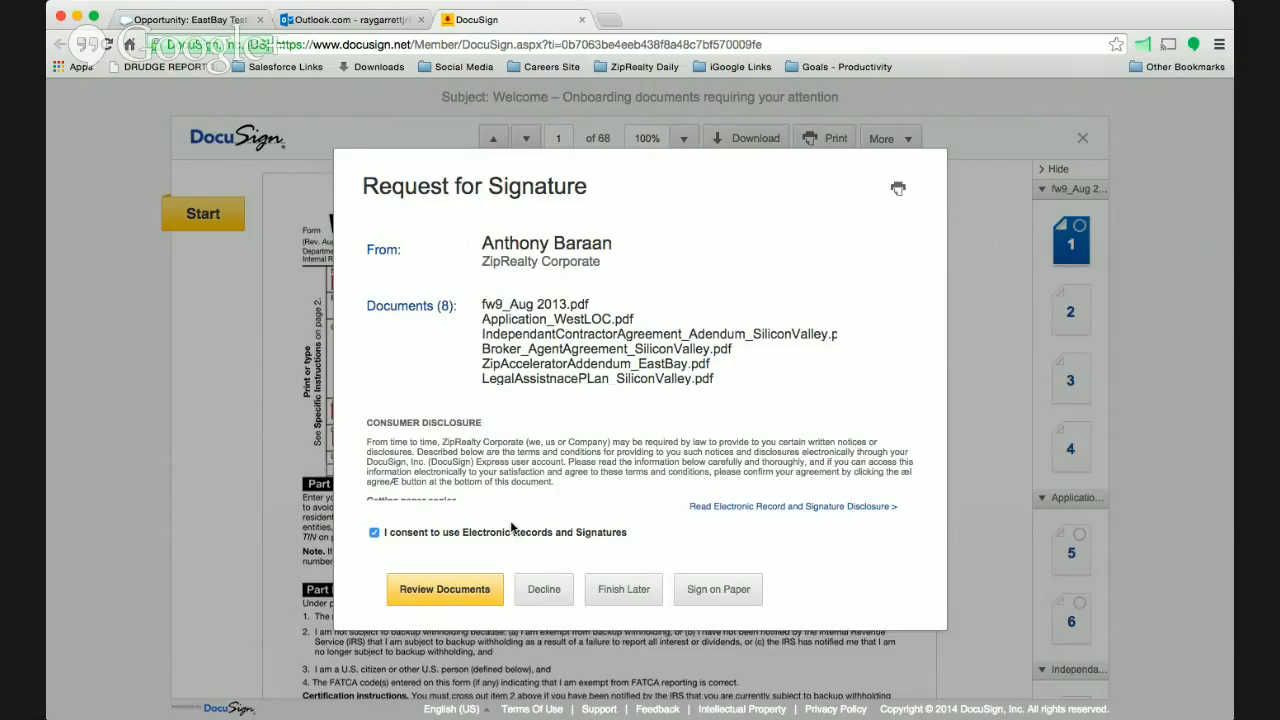
pyautogui.click(463, 597)
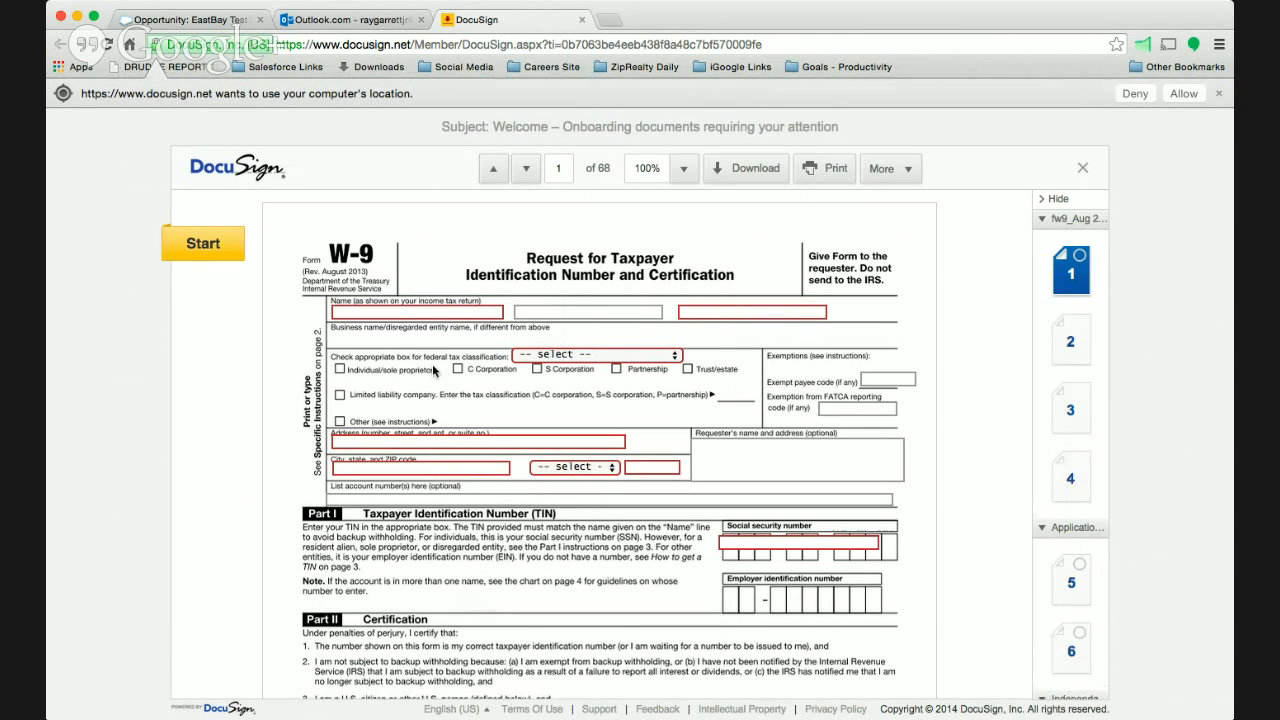
# - Enter the signer's legal first and last name on the W-9 and choose Individual/sole proprietor as the federal tax classification
pyautogui.click(437, 312)
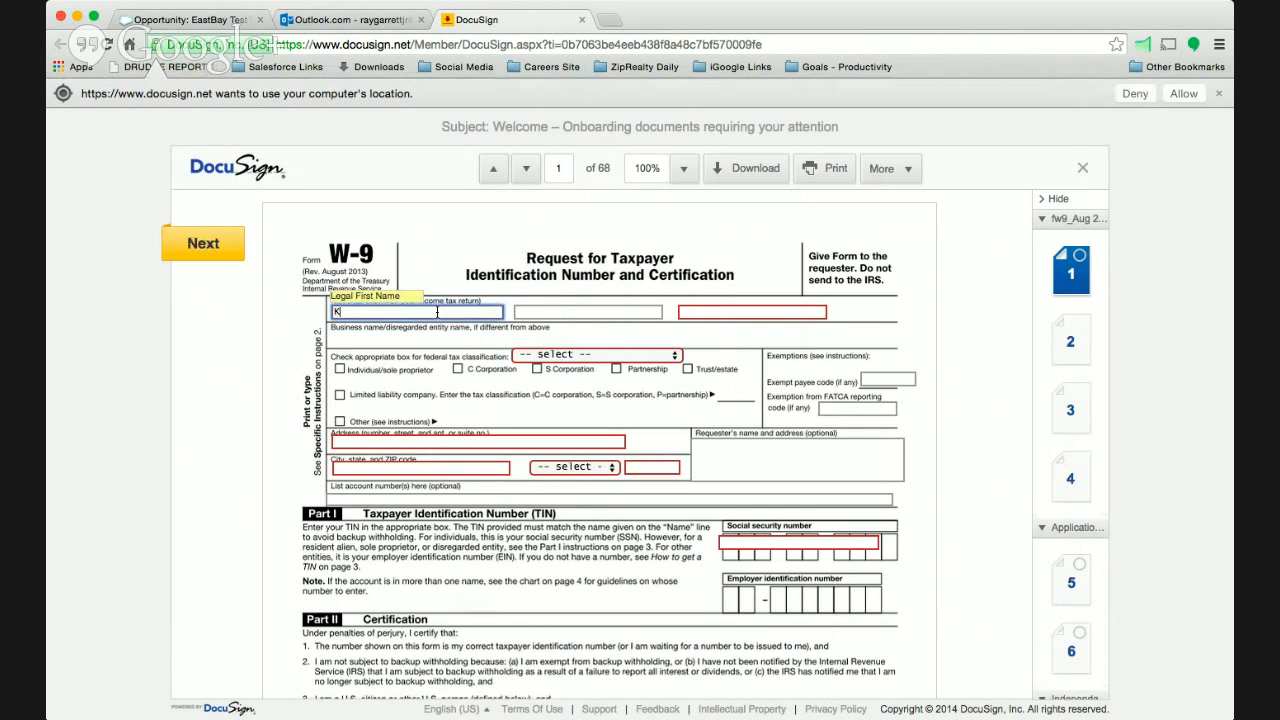
pyautogui.press('Tab')
pyautogui.press('Tab')
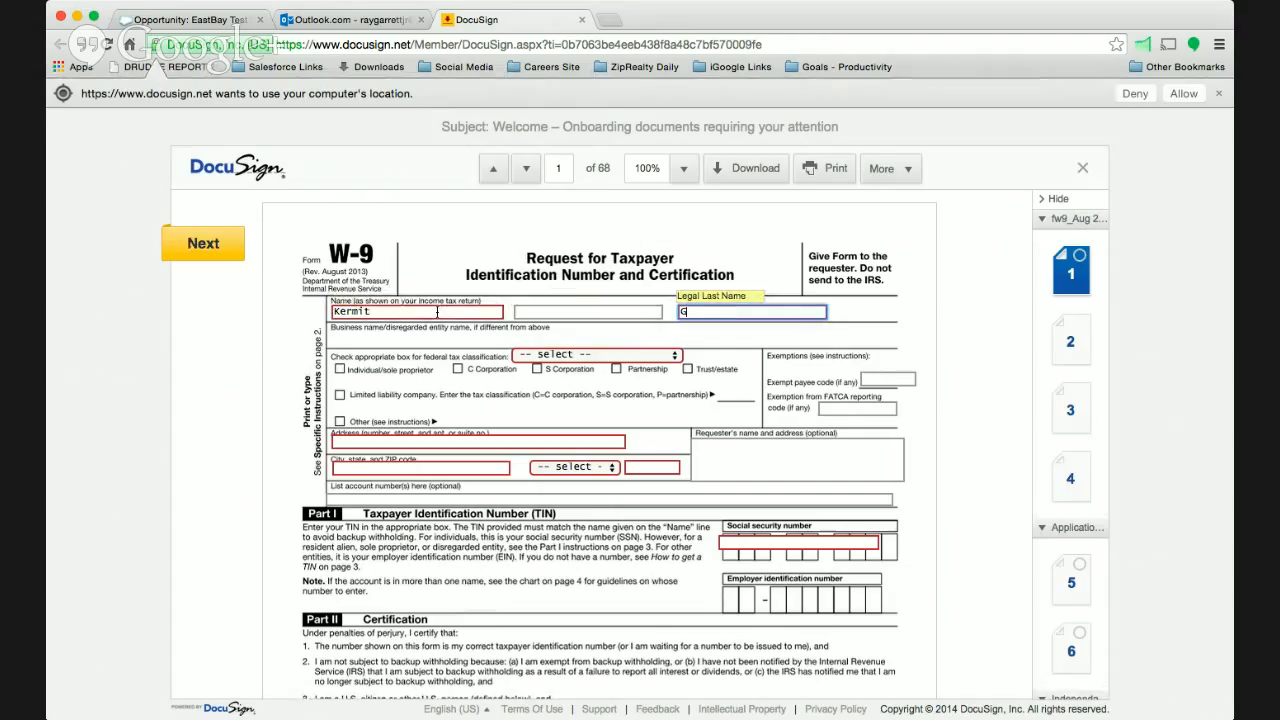
pyautogui.press('Tab')
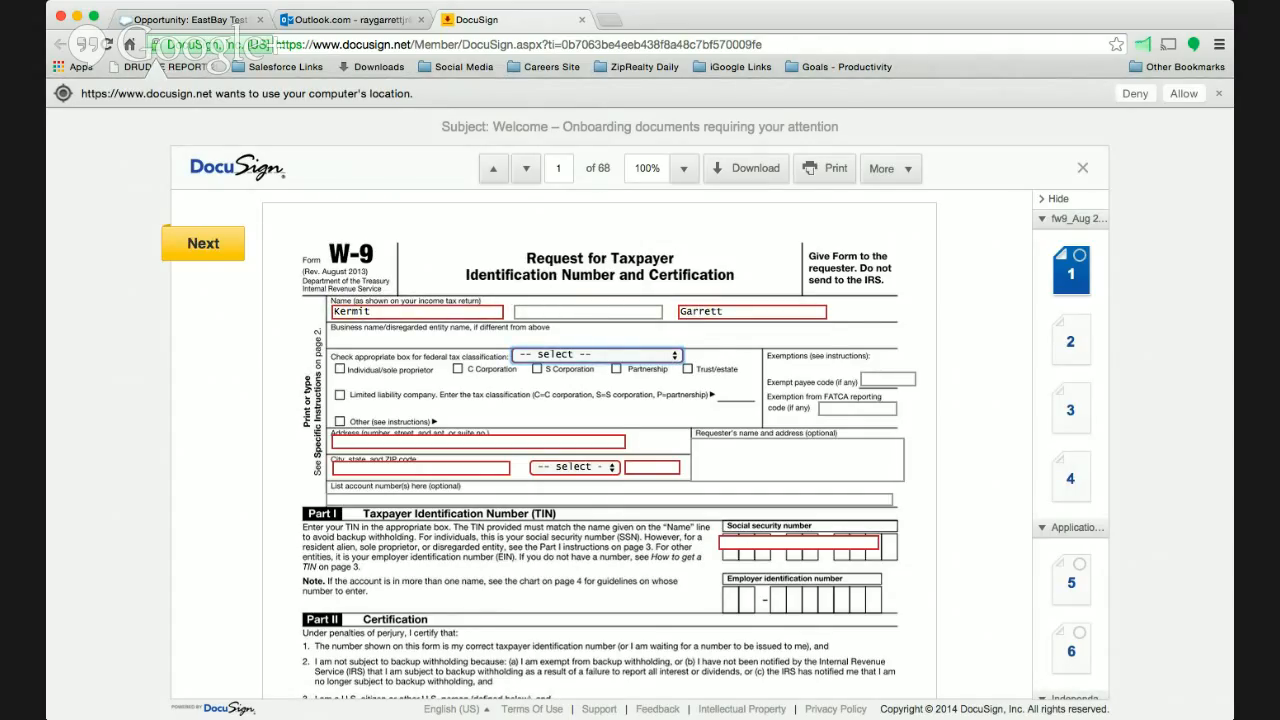
pyautogui.click(539, 370)
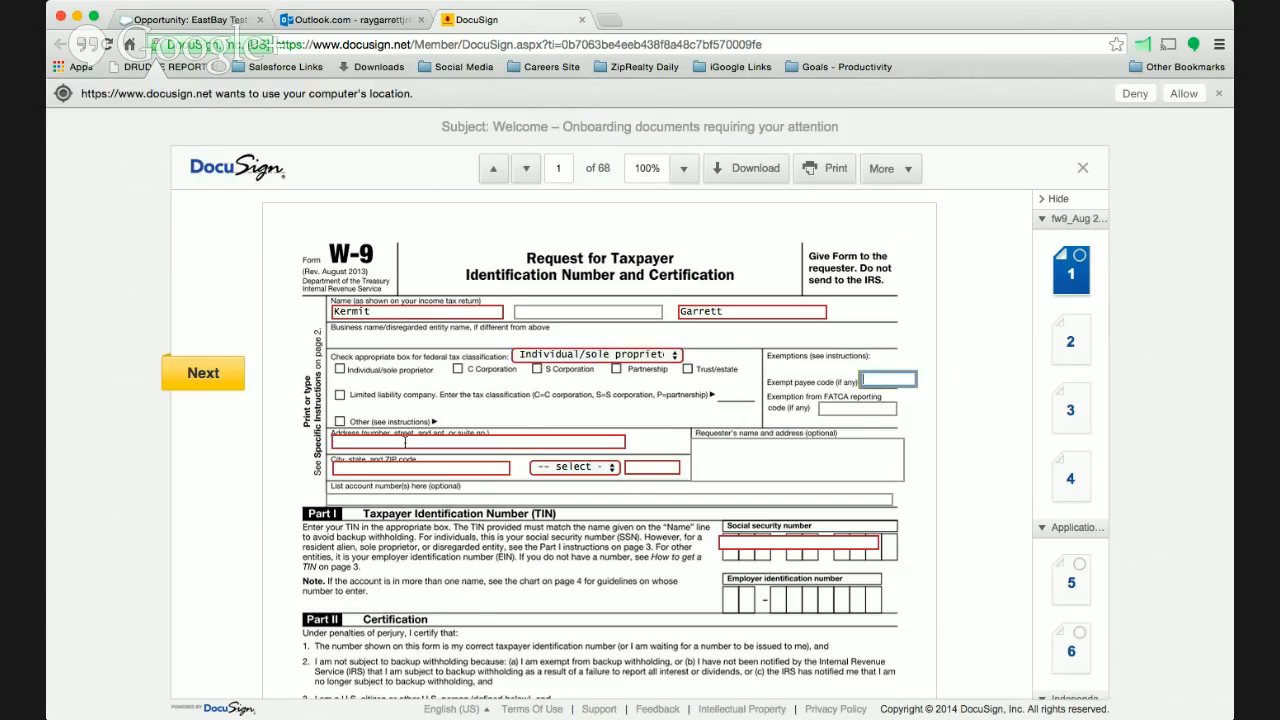
# - Fill in the signer's street address, city, state and ZIP code on the W-9
pyautogui.click(405, 441)
pyautogui.write('123')
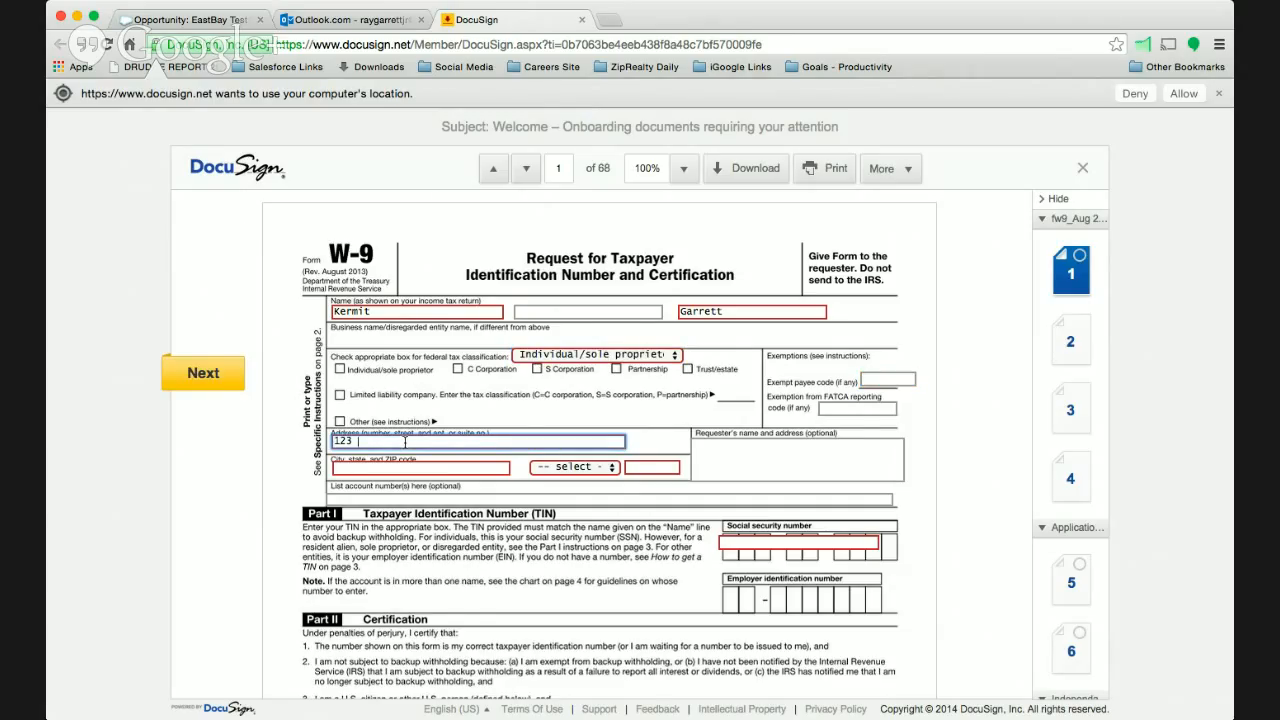
pyautogui.write(' Fake Strett')
pyautogui.press('Tab')
pyautogui.write('Rale')
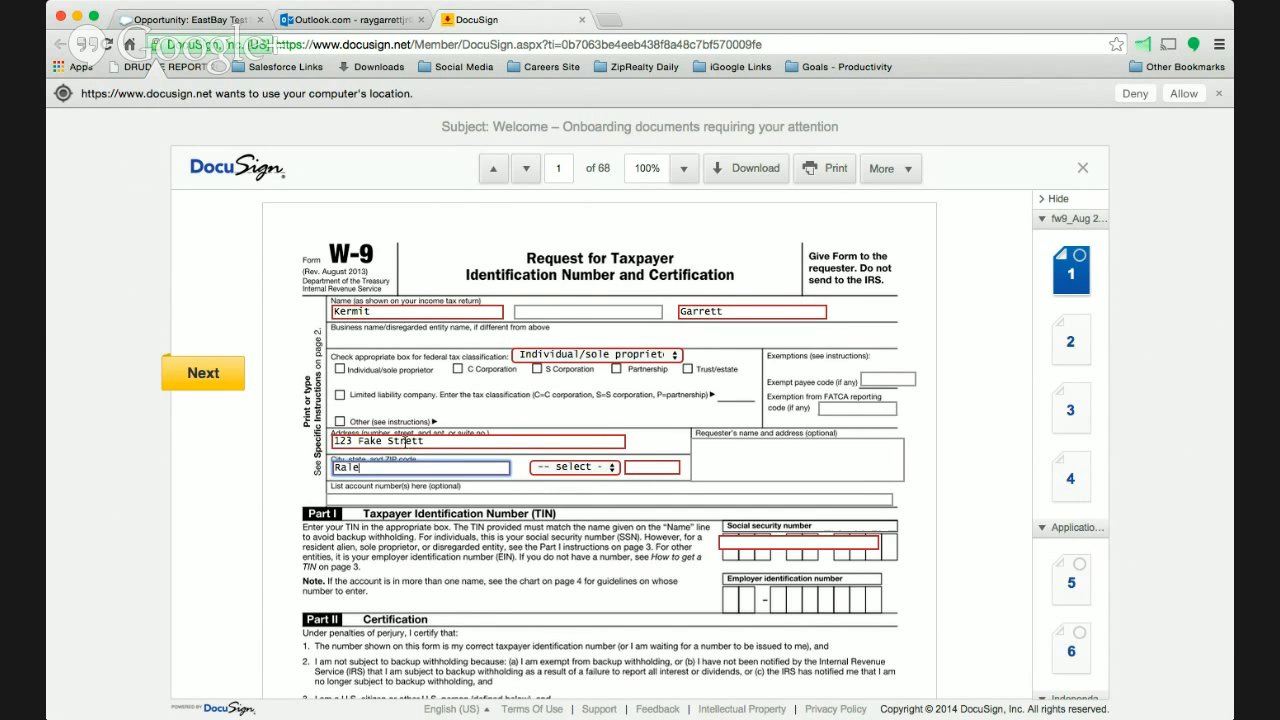
pyautogui.write('igh')
pyautogui.press('Tab')
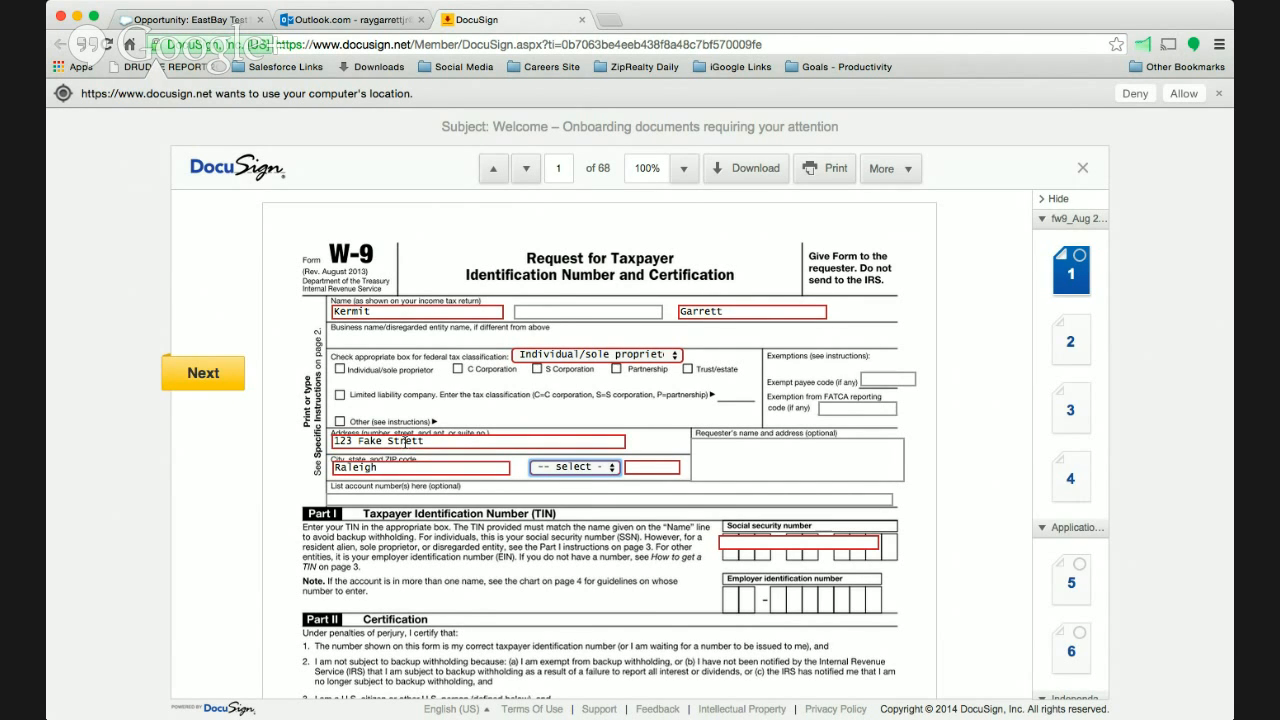
pyautogui.press('n')
pyautogui.press('Tab')
pyautogui.write('27')
pyautogui.press('BackSpace')
pyautogui.press('BackSpace')
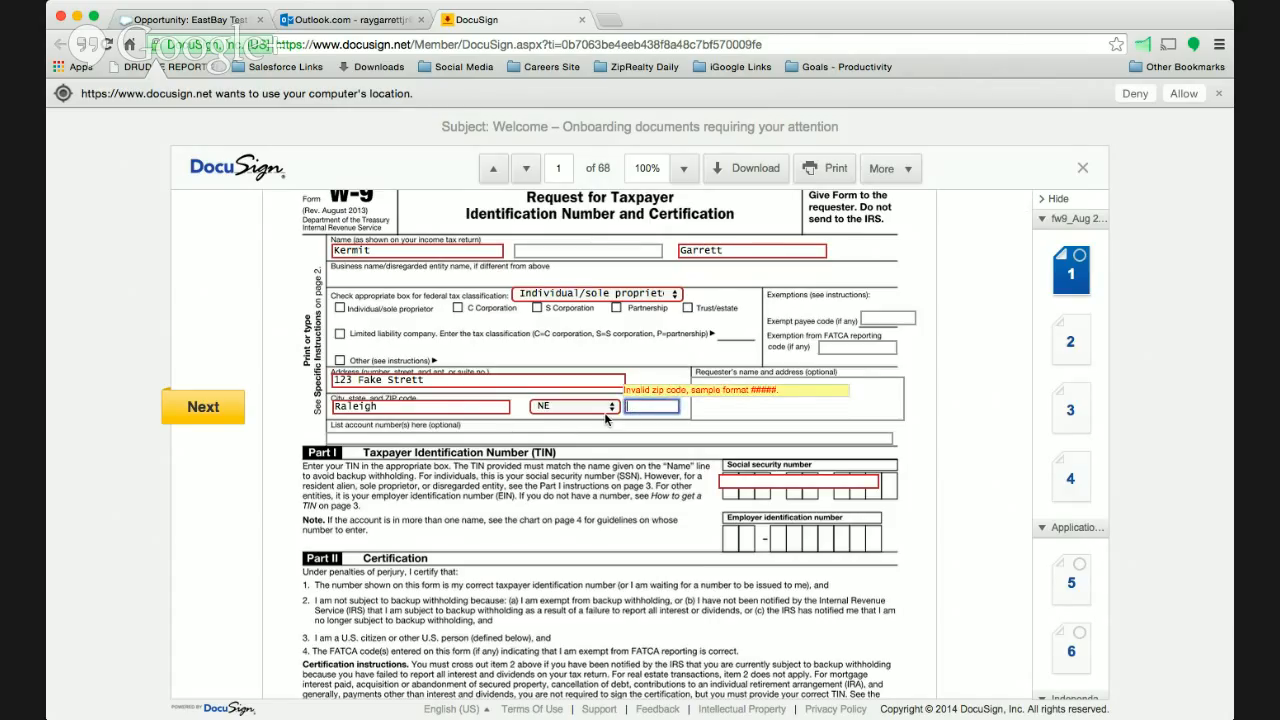
pyautogui.write('27617')
# - Enter the signer's nine-digit Social Security number in Part I of the W-9
pyautogui.click(727, 481)
pyautogui.write('123')
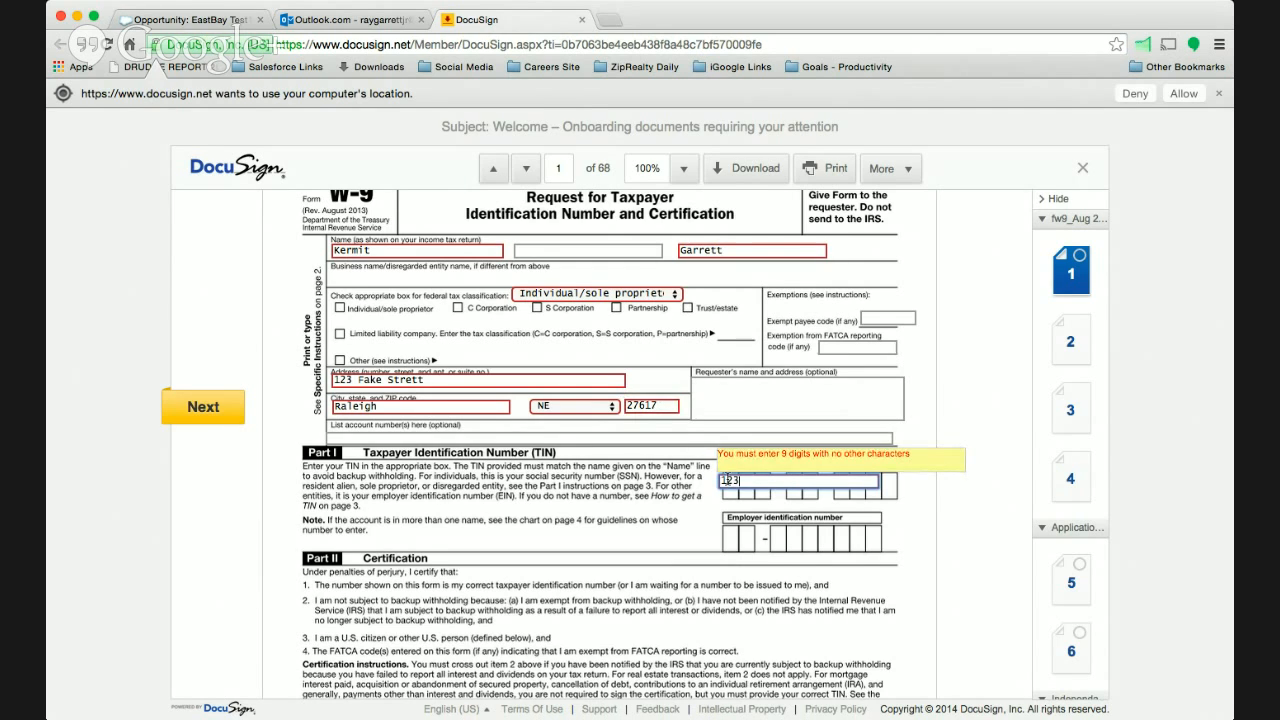
pyautogui.write('456789')
# - Go to the W-9's signature field and adopt the suggested signature and initials to sign the form
pyautogui.click(212, 410)
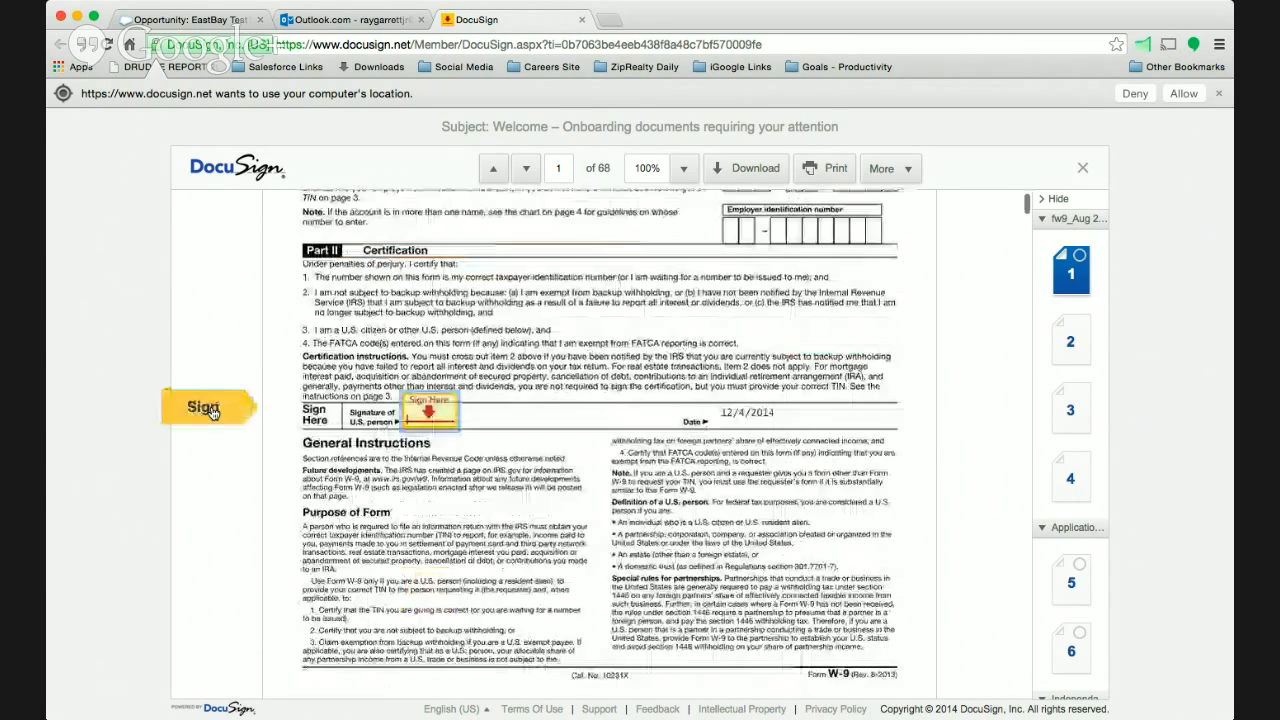
pyautogui.click(446, 421)
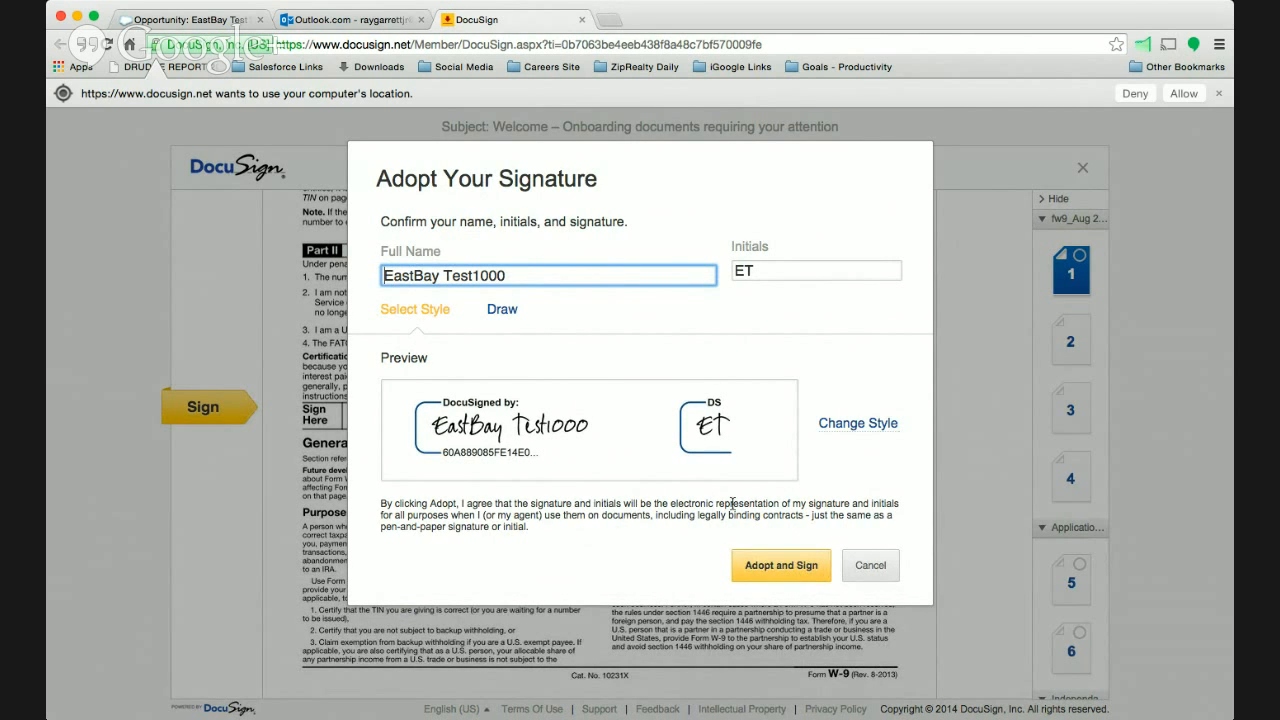
pyautogui.click(781, 565)
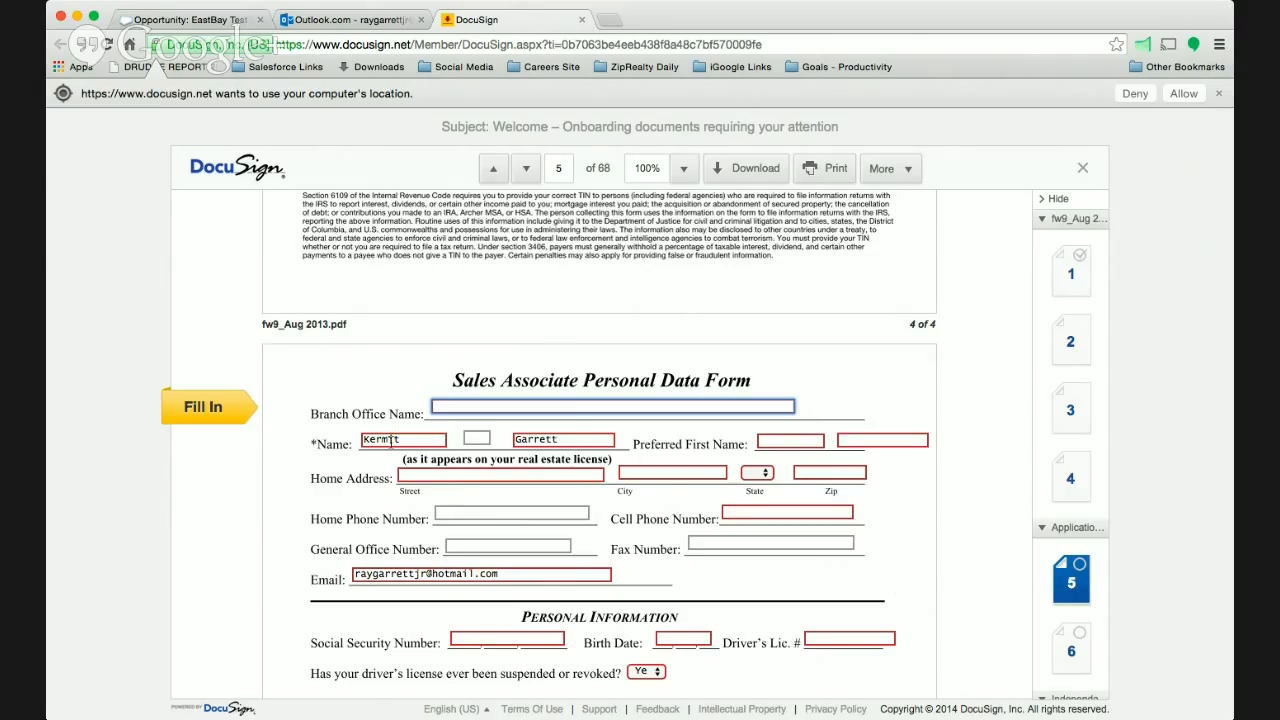
# - Enter the associate's preferred first name and last name on the Sales Associate Personal Data Form
pyautogui.click(761, 440)
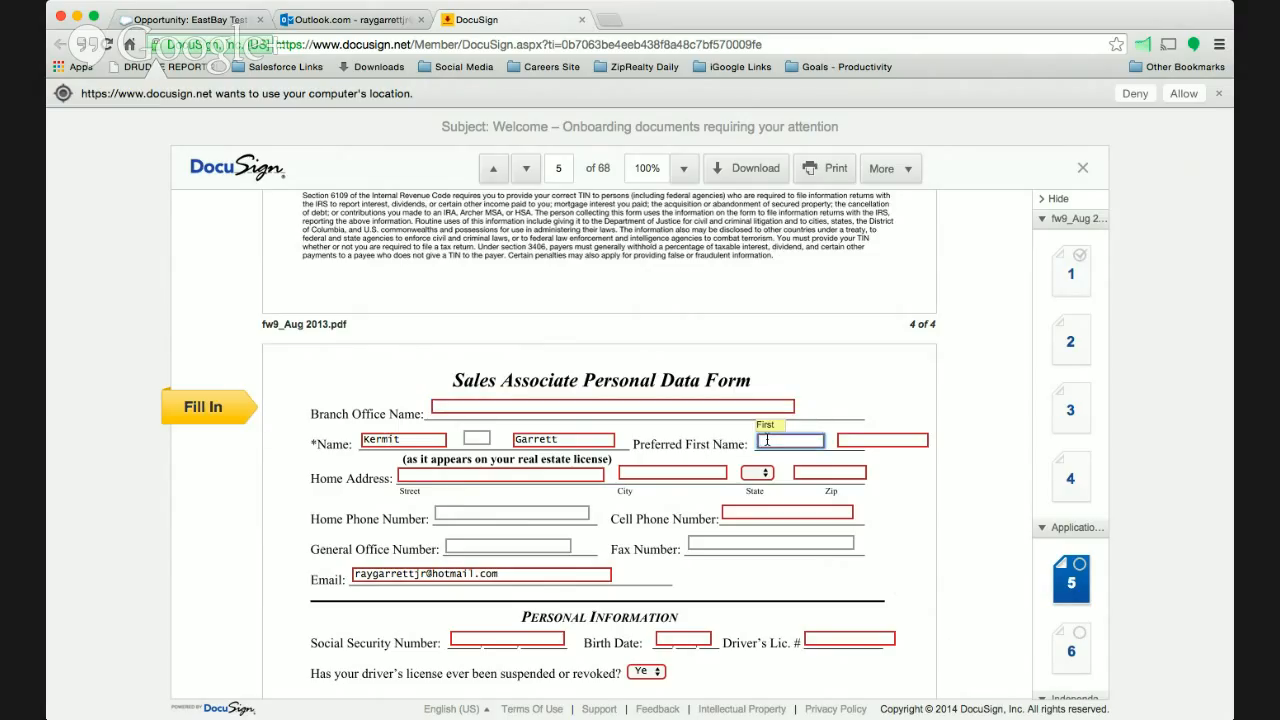
pyautogui.press('Tab')
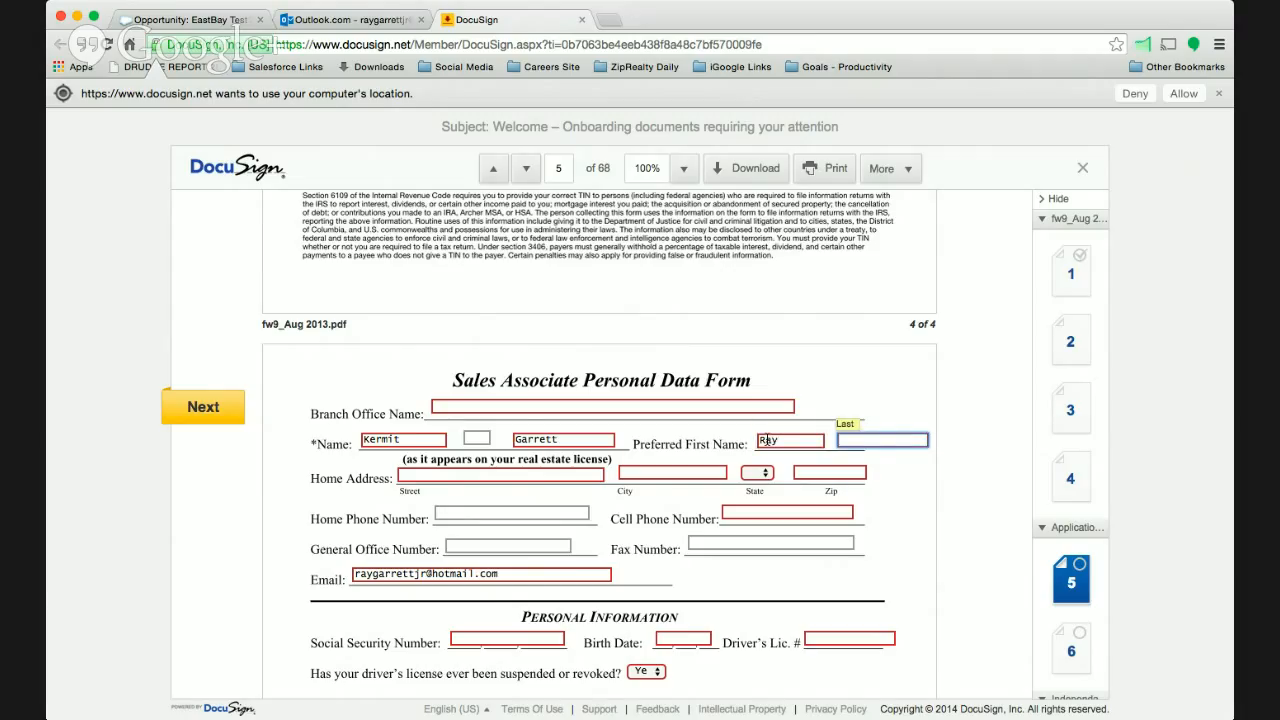
pyautogui.press('Tab')
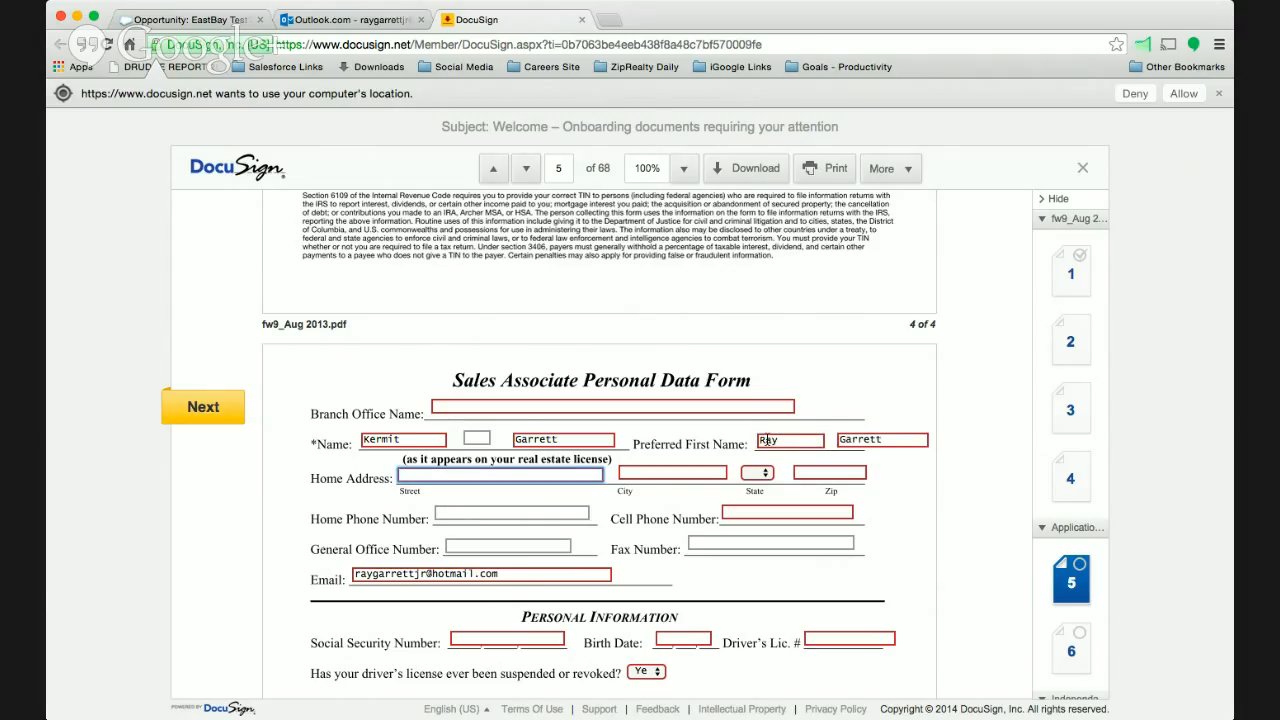
# - Fill in the associate's home address with the street, city, state and ZIP code
pyautogui.write('123')
pyautogui.write('Fake St')
pyautogui.press('Tab')
pyautogui.write('R')
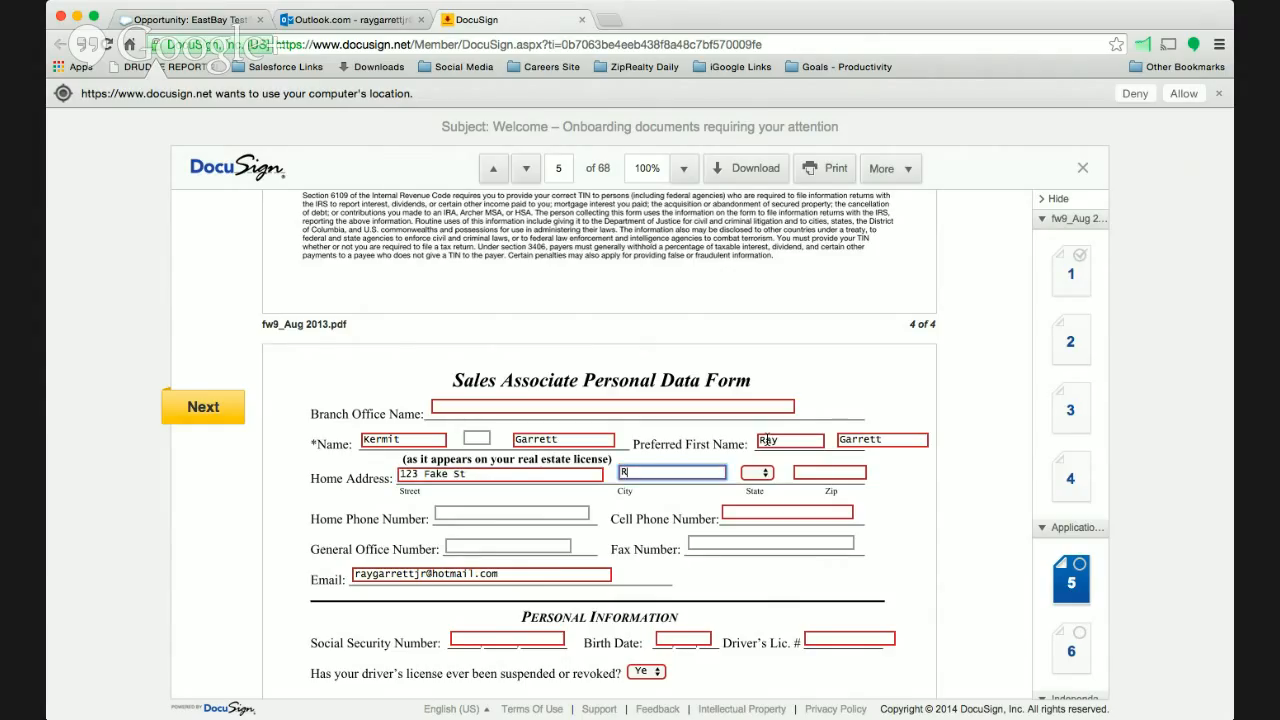
pyautogui.write('aleigh')
pyautogui.press('Tab')
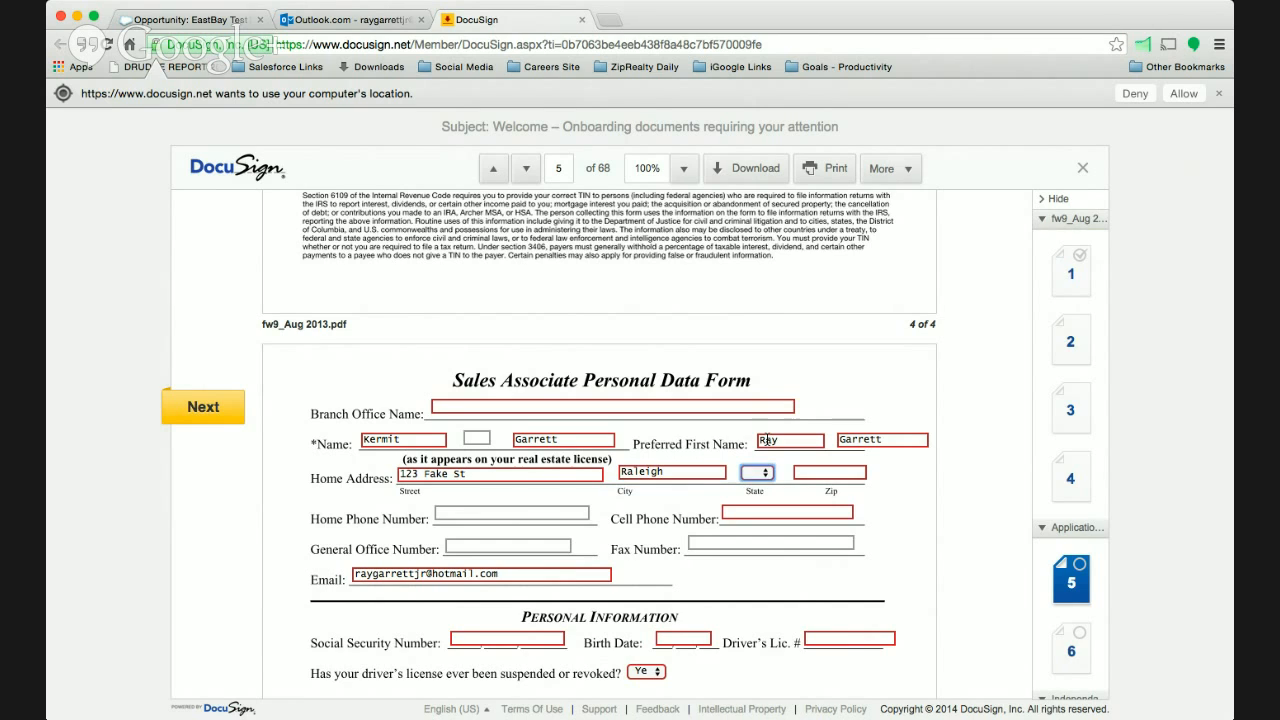
pyautogui.scroll(-1, 767, 440)
pyautogui.press('n')
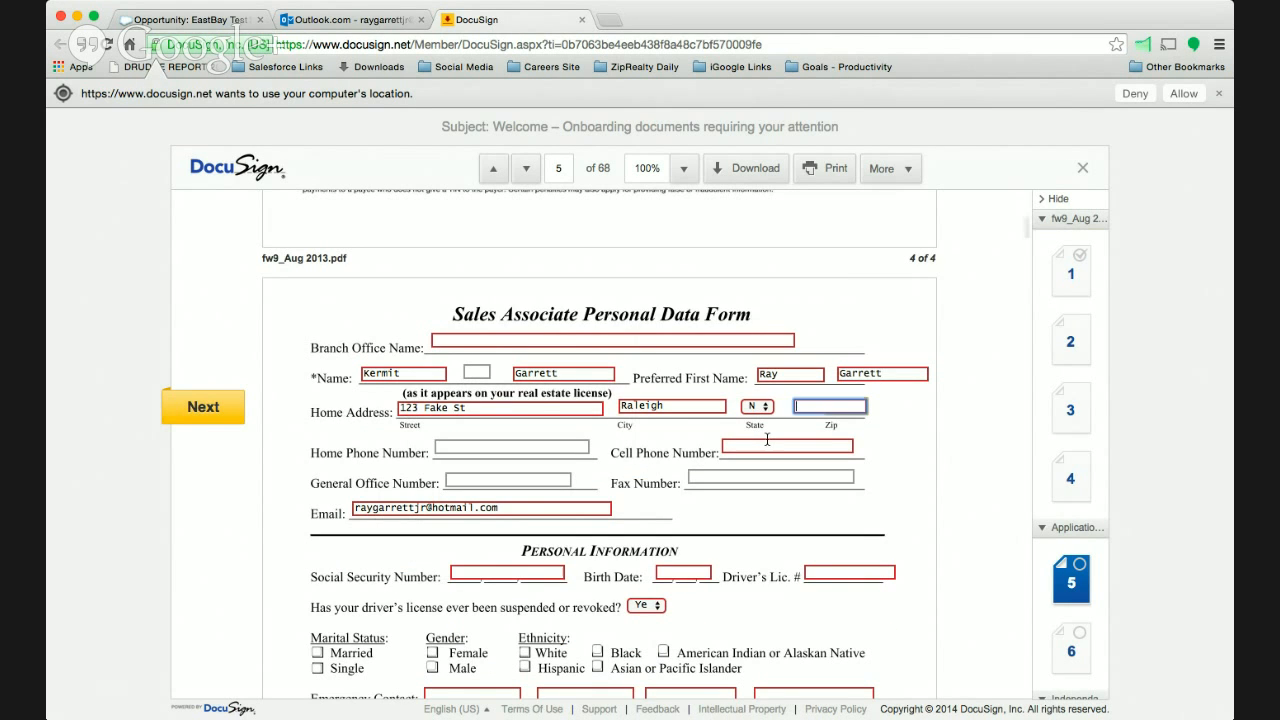
pyautogui.press('Tab')
pyautogui.write('27617')
pyautogui.press('Tab')
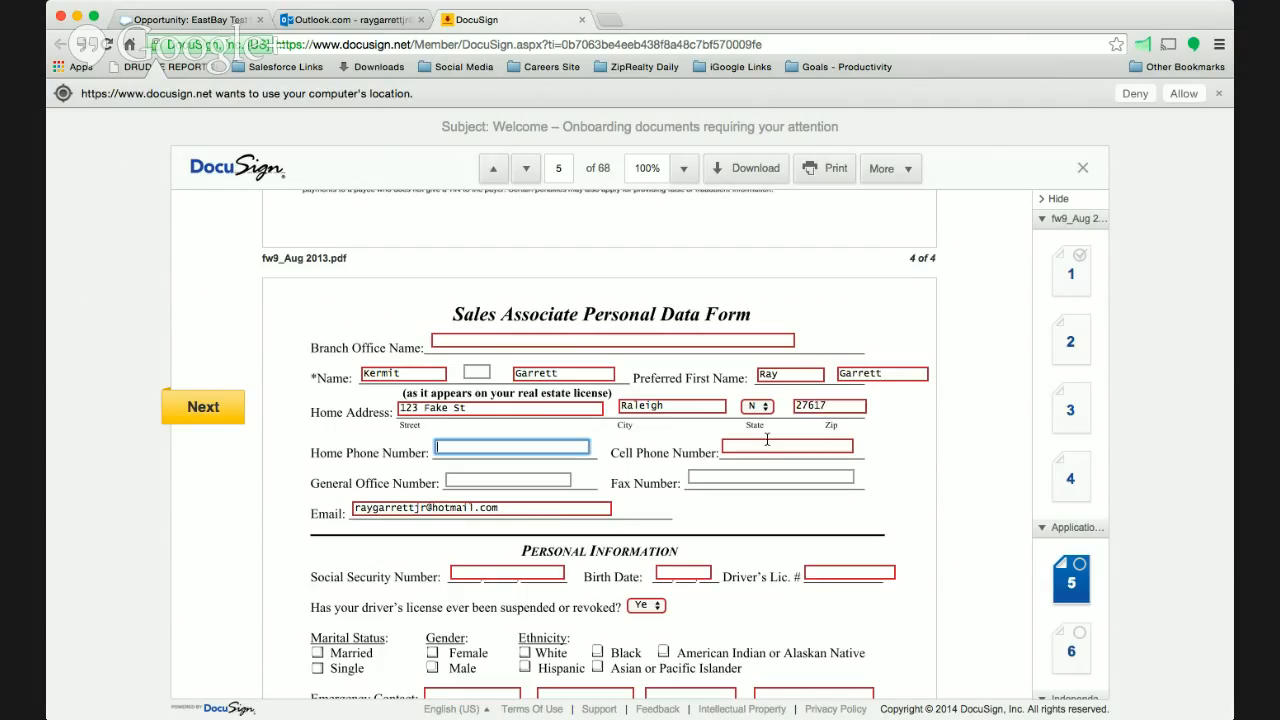
# - Enter the associate's cell phone number and leave the home phone, general office and fax numbers blank
pyautogui.click(827, 446)
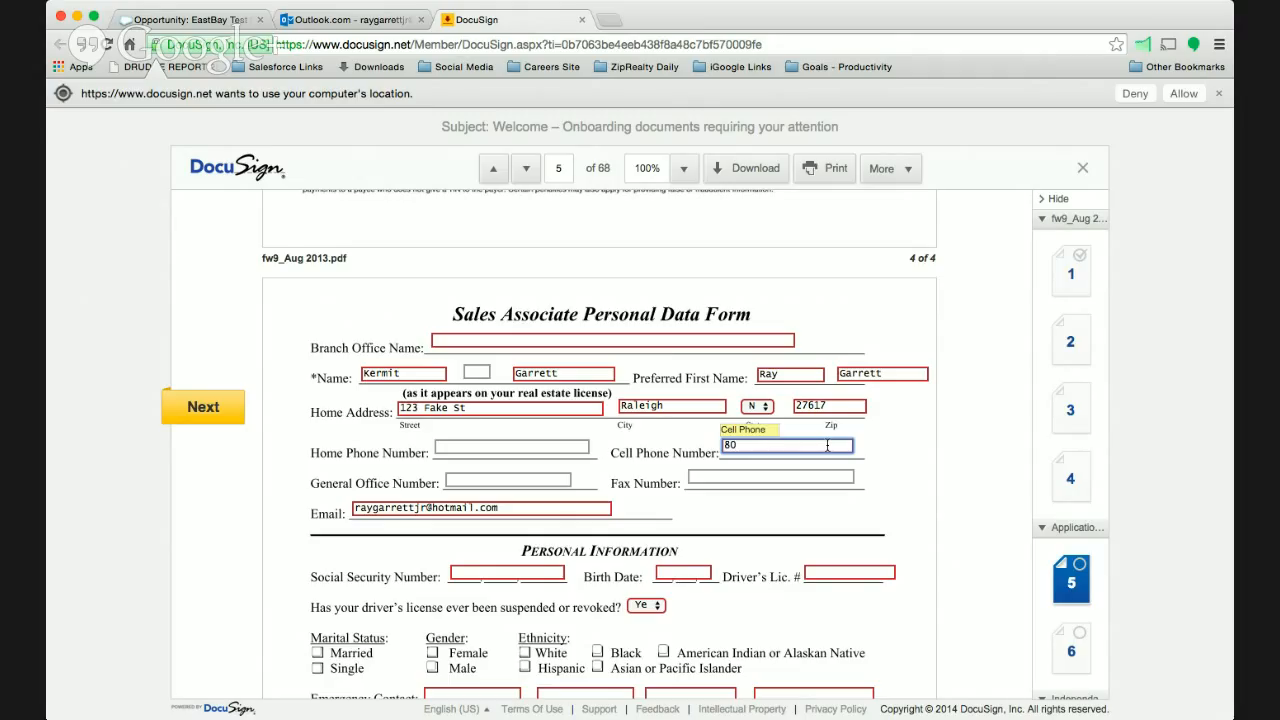
pyautogui.click(487, 448)
pyautogui.click(496, 481)
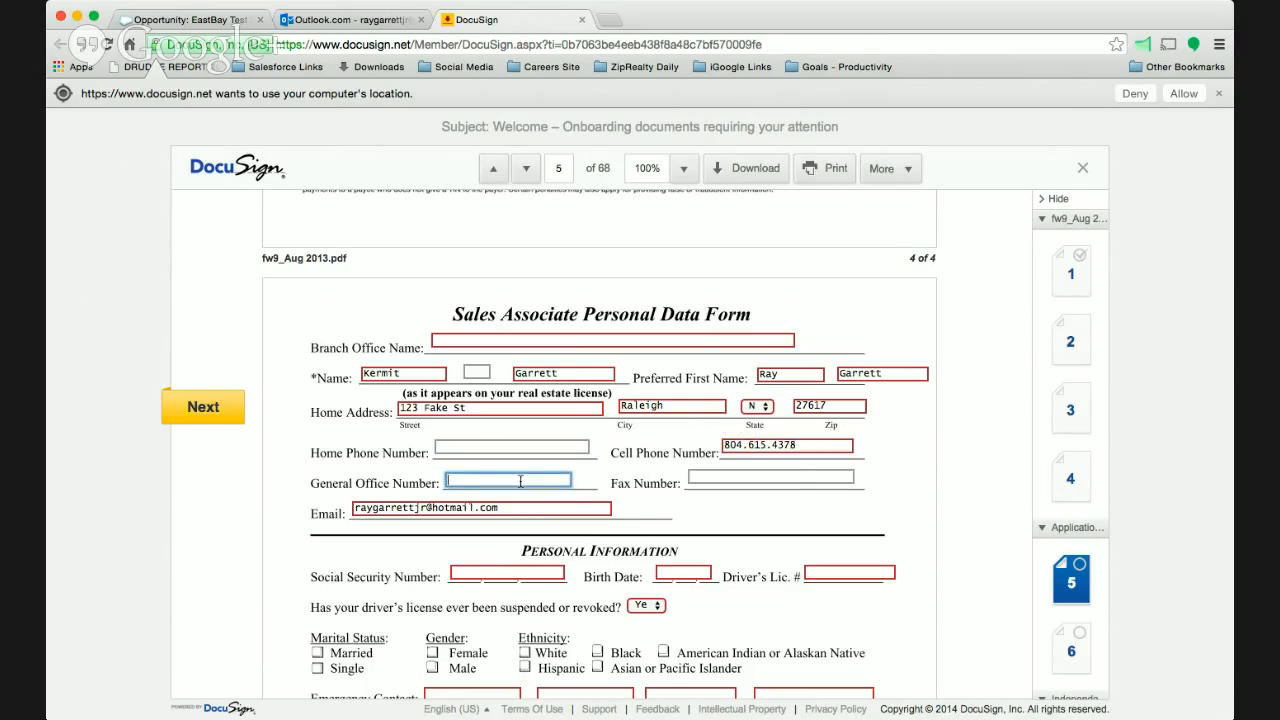
pyautogui.click(793, 477)
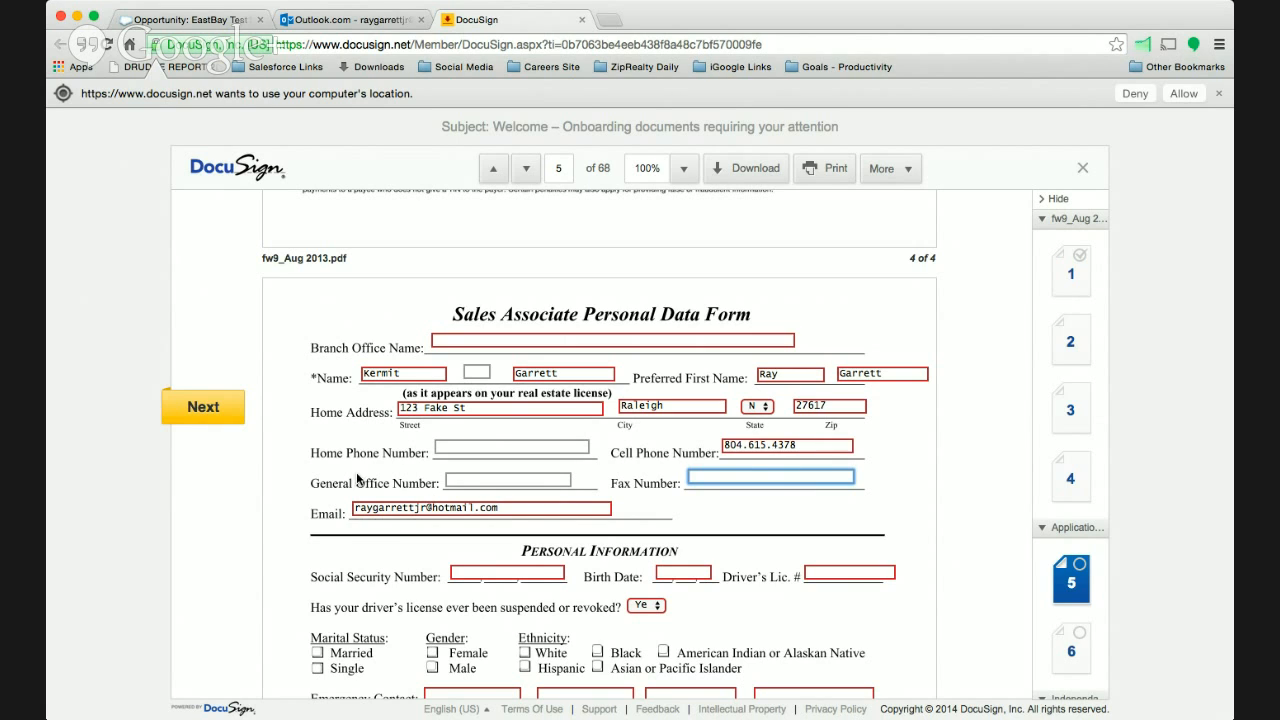
# - Enter the associate's Social Security number in the Personal Information section
pyautogui.click(480, 571)
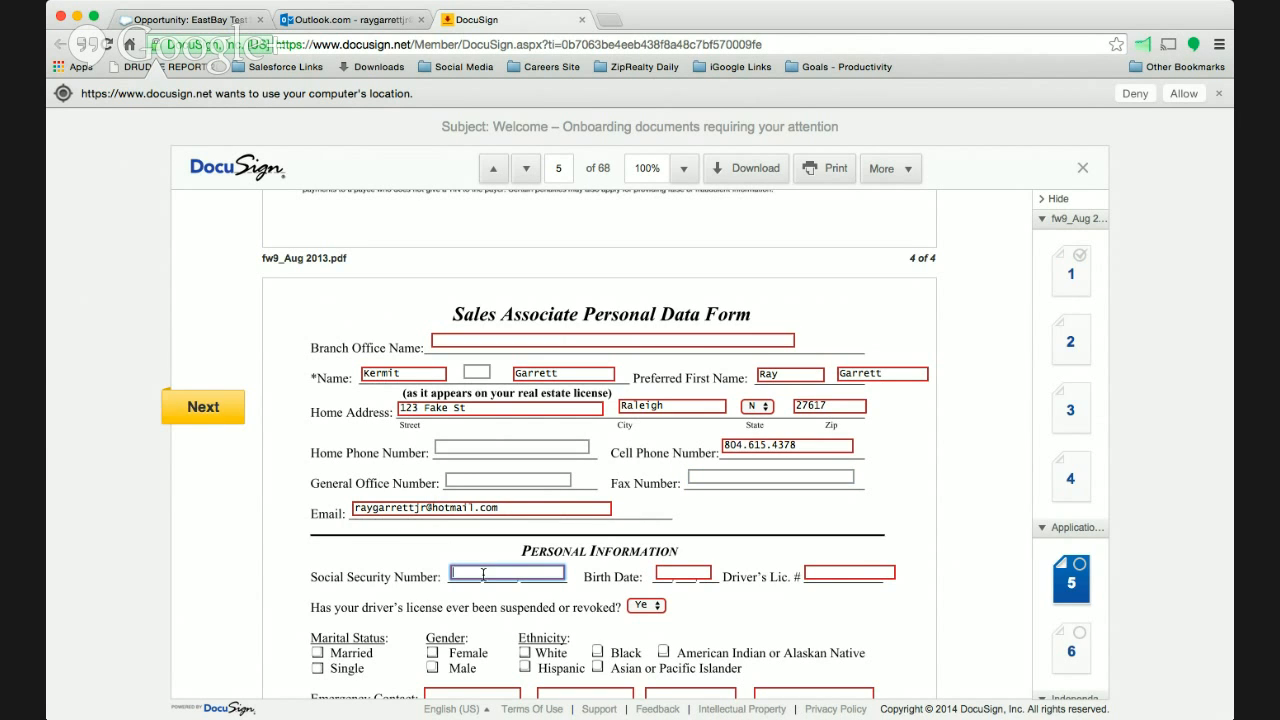
pyautogui.click(238, 422)
pyautogui.click(504, 405)
pyautogui.write('1')
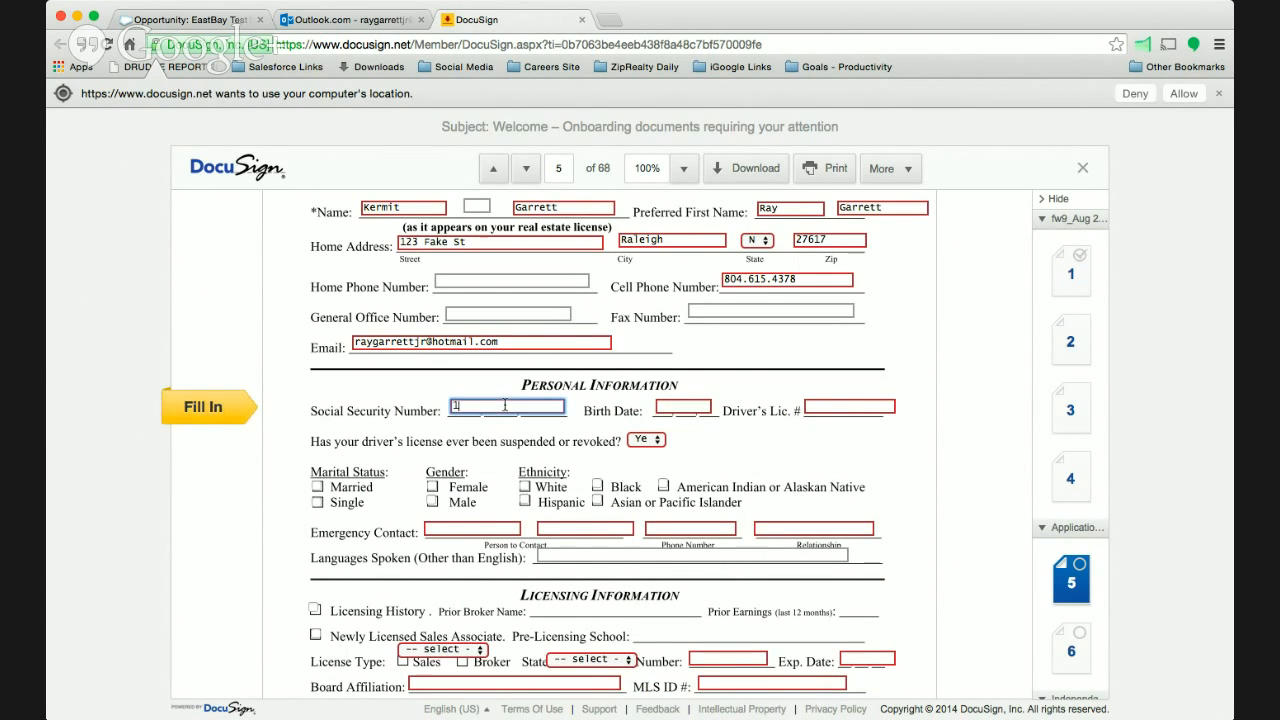
pyautogui.write('234567')
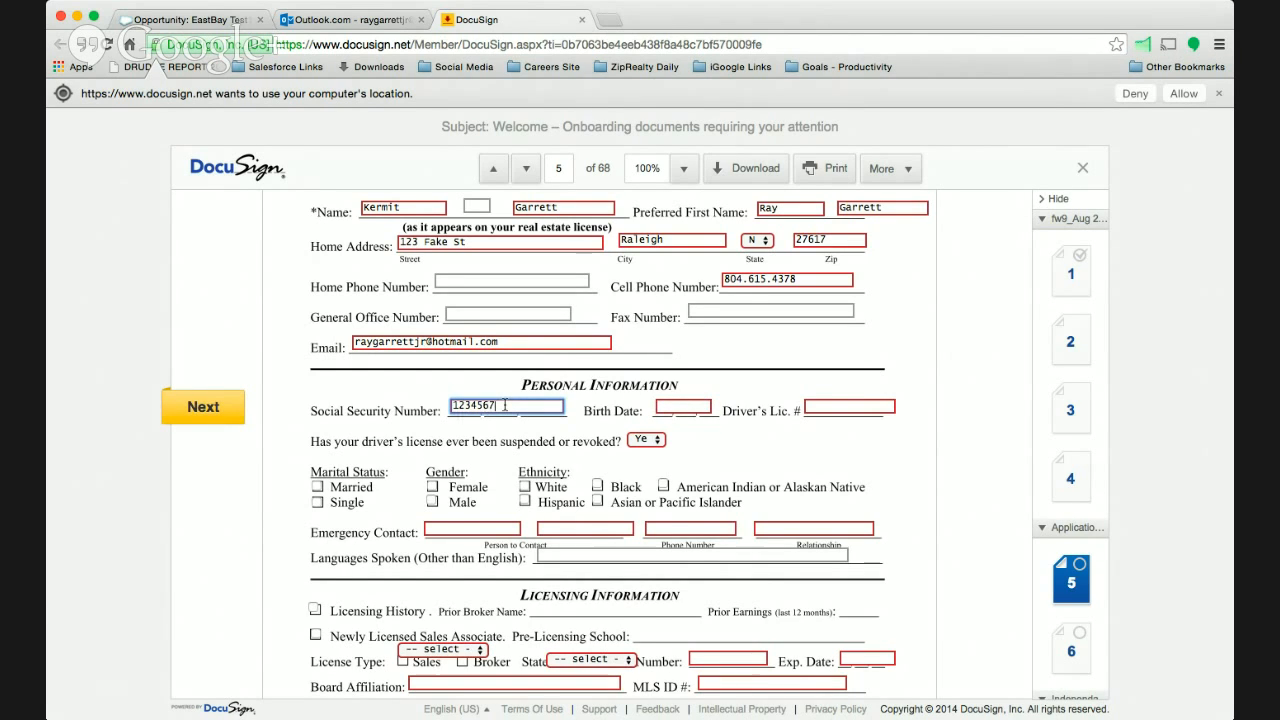
pyautogui.write('89')
pyautogui.press('Tab')
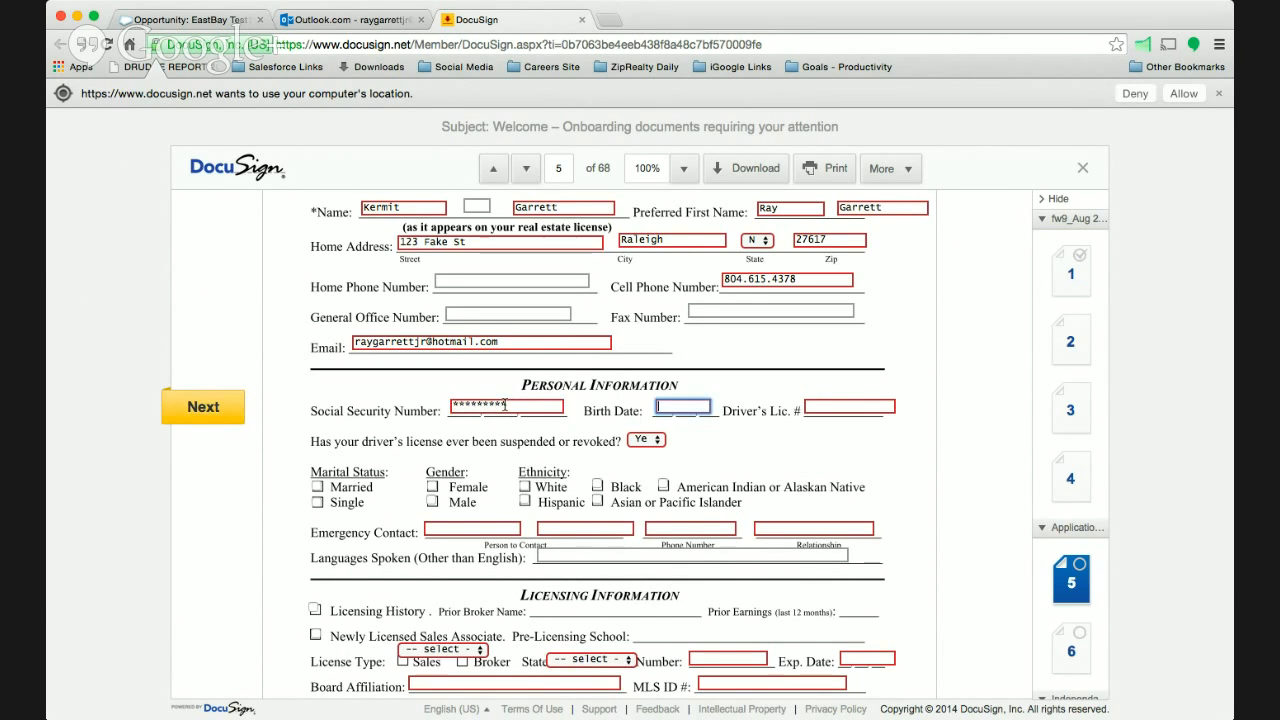
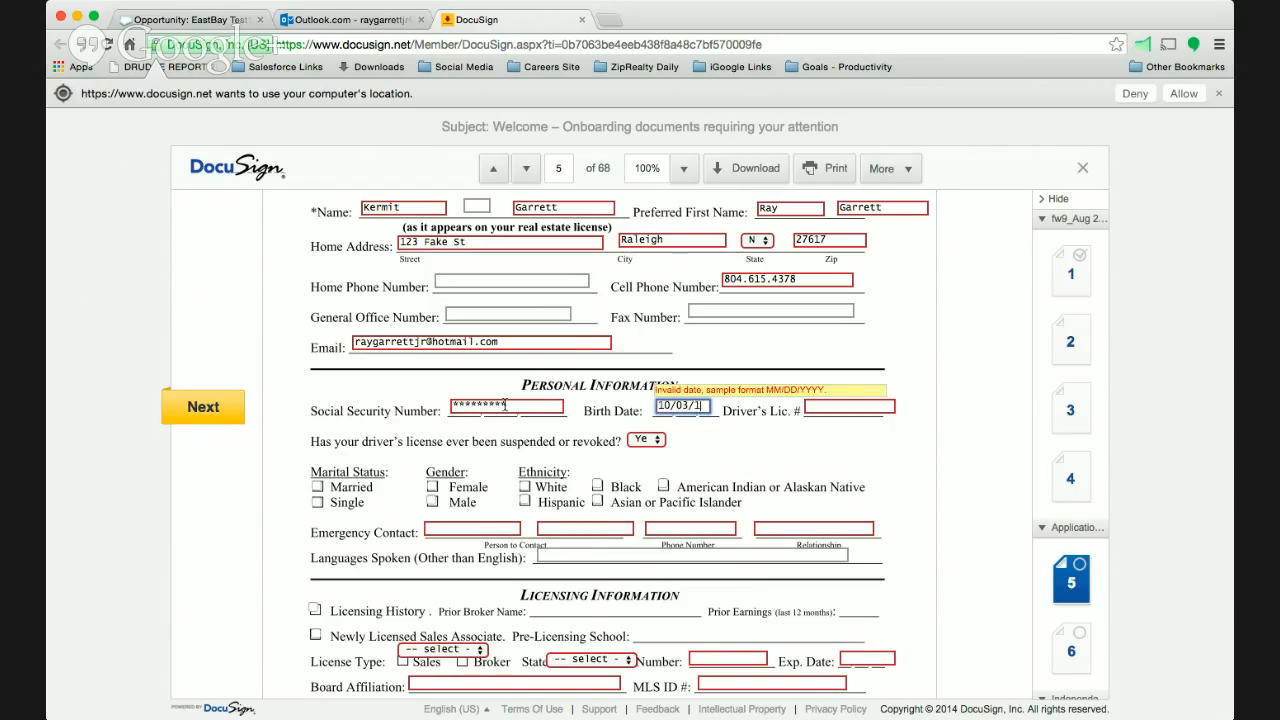
# - Enter the associate's birth date and driver's license number in the Personal Information section
pyautogui.press('Tab')
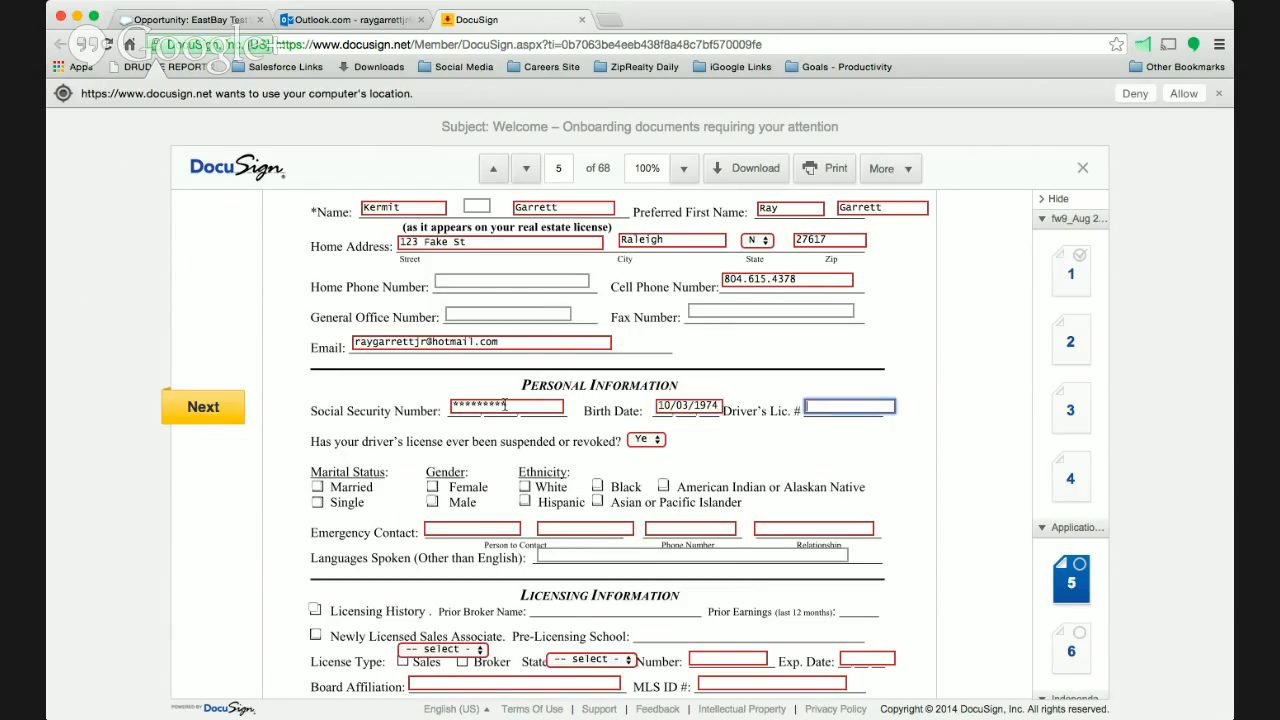
pyautogui.write('123456789')
pyautogui.press('Tab')
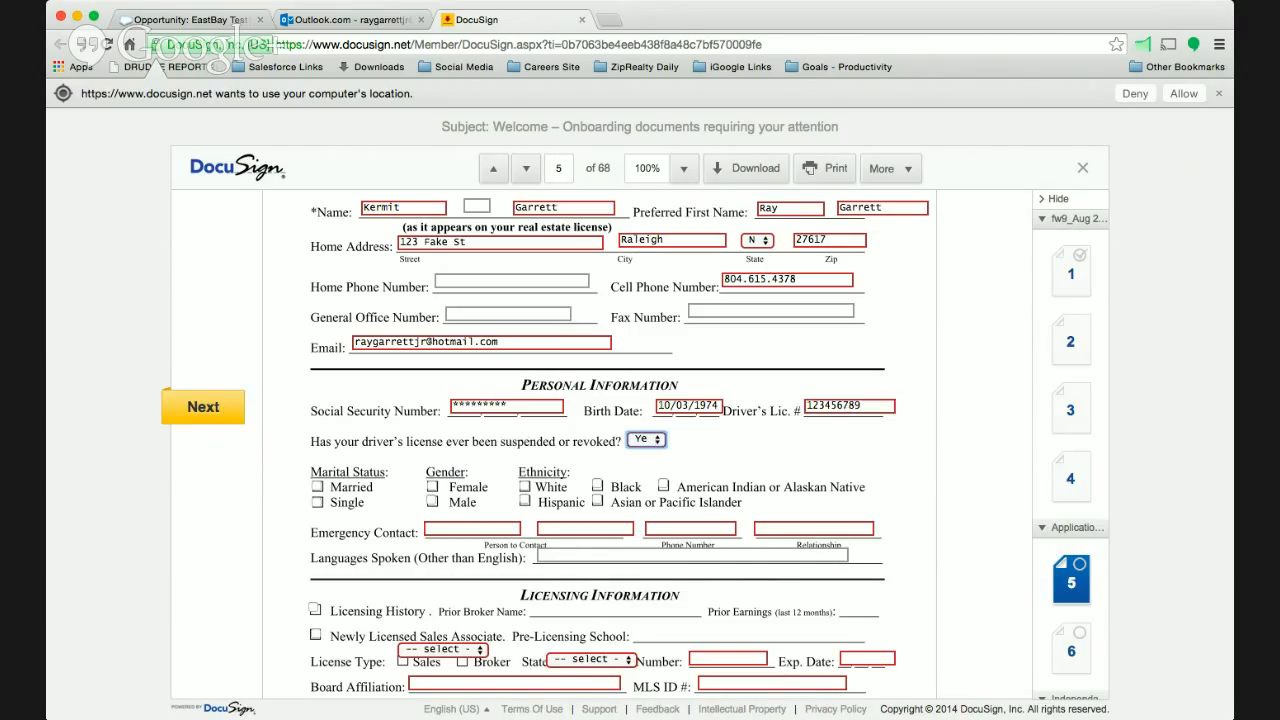
# - Answer No to the driver's license suspension question and mark Married, Male and White
pyautogui.press('n')
pyautogui.press('Tab')
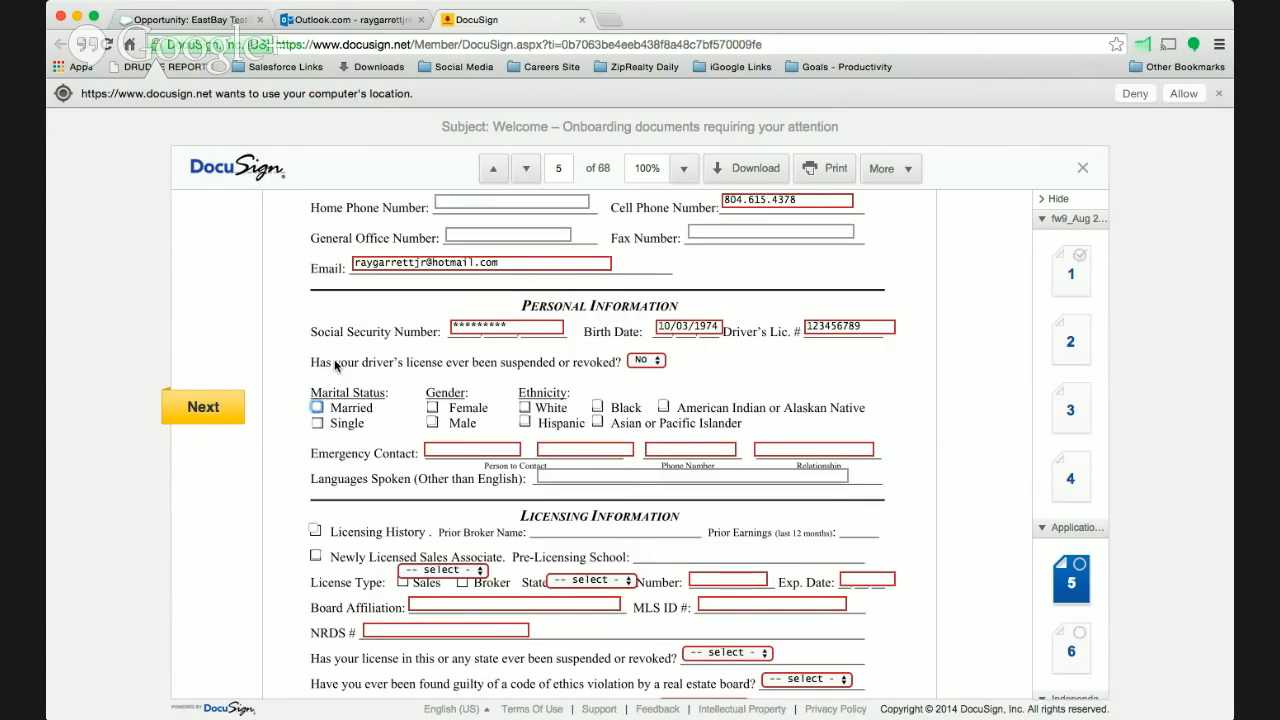
pyautogui.click(318, 408)
pyautogui.click(433, 422)
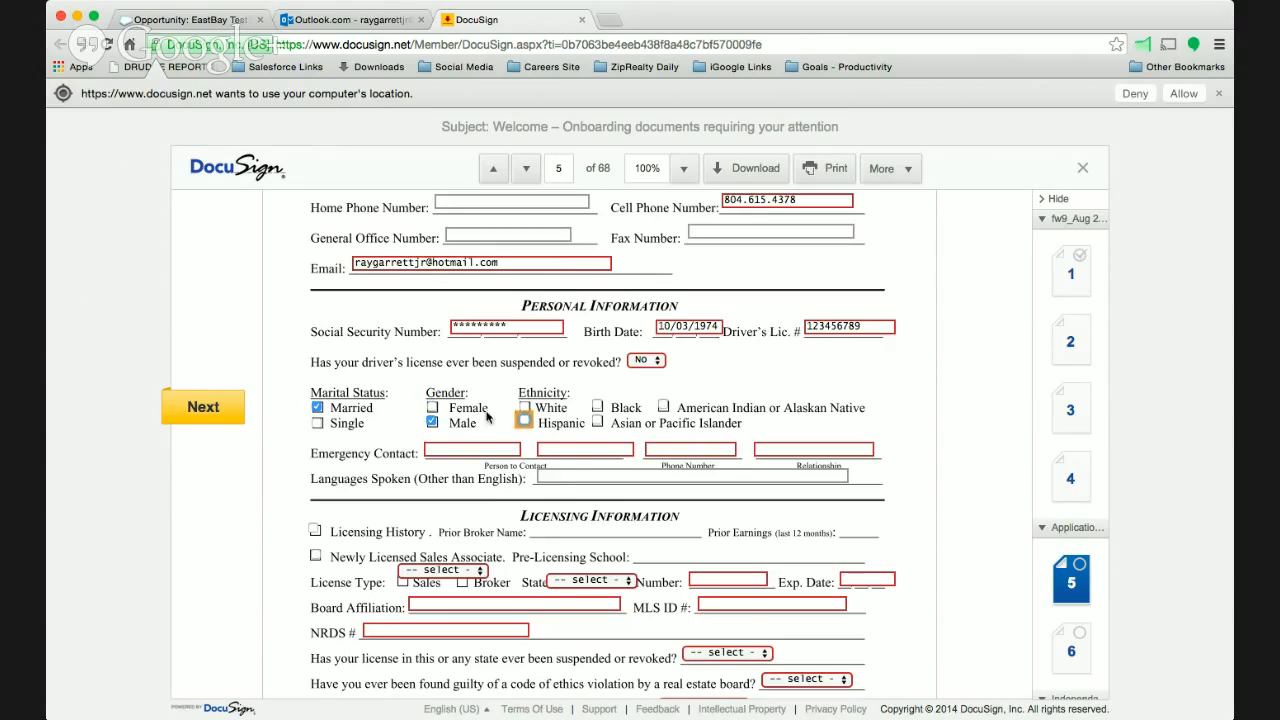
pyautogui.click(524, 407)
# - Fill in the emergency contact's first name, last name and phone number, with Wife as the relationship
pyautogui.click(477, 449)
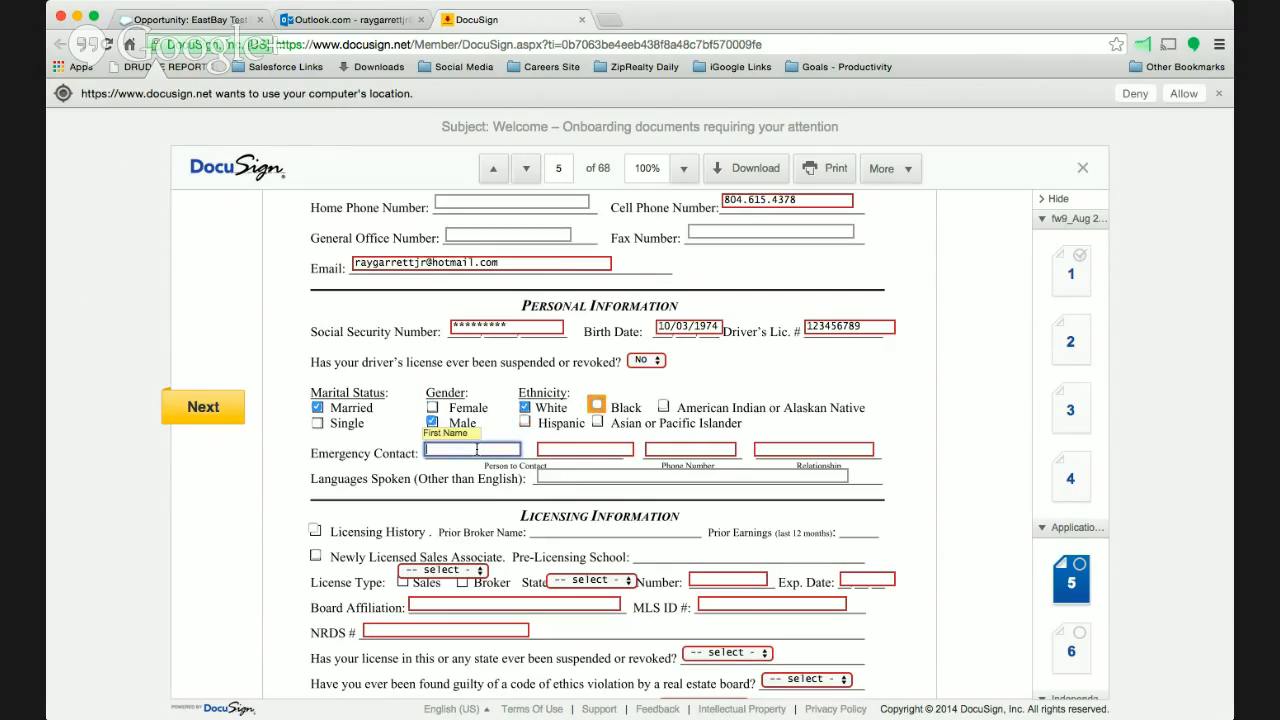
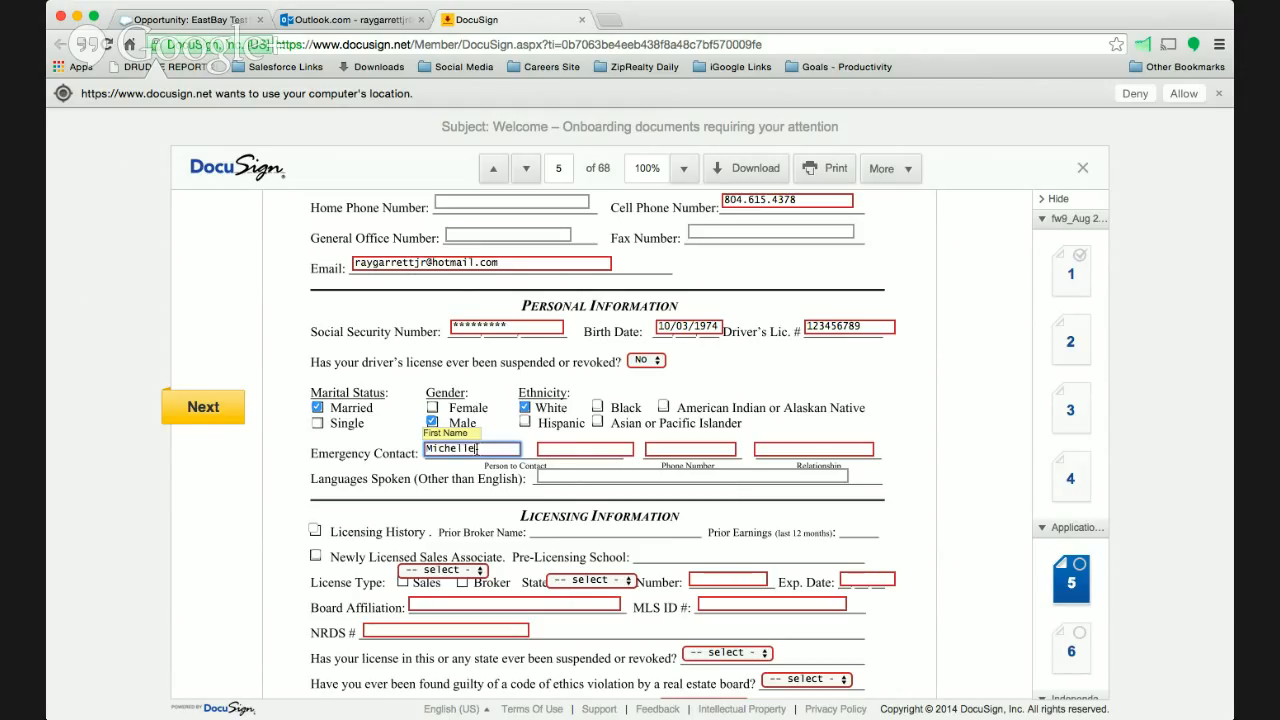
pyautogui.press('Tab')
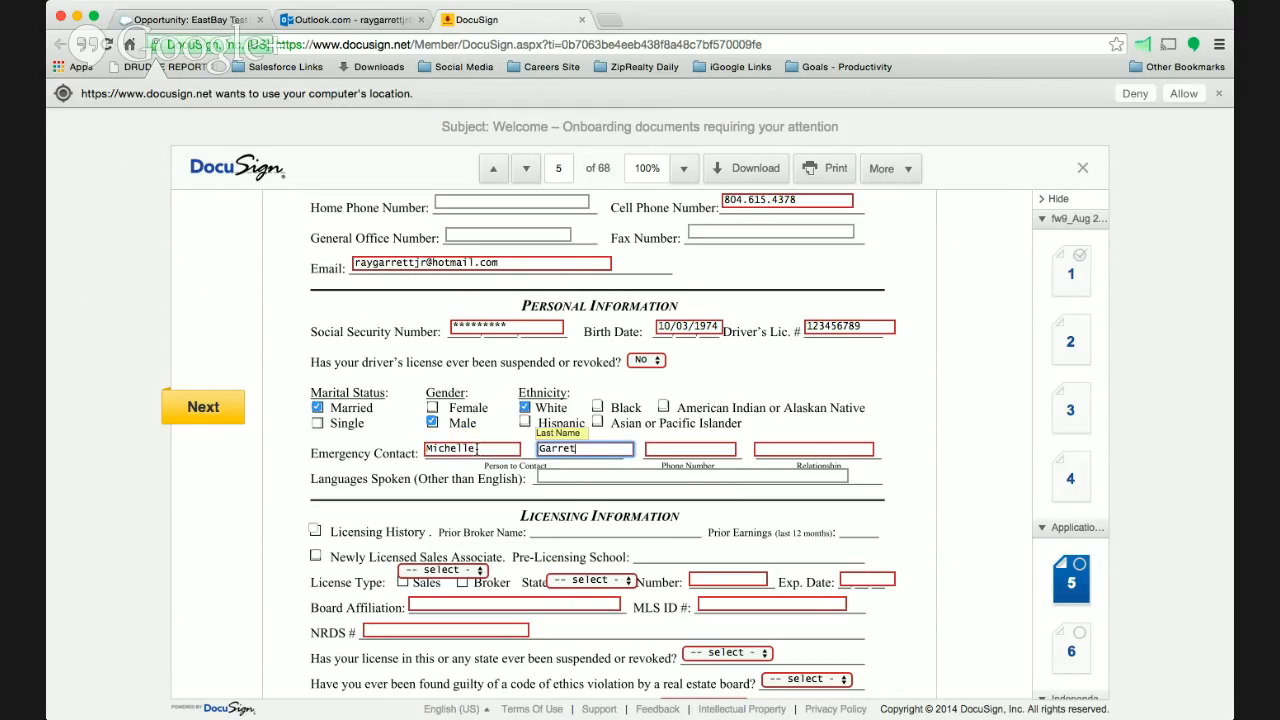
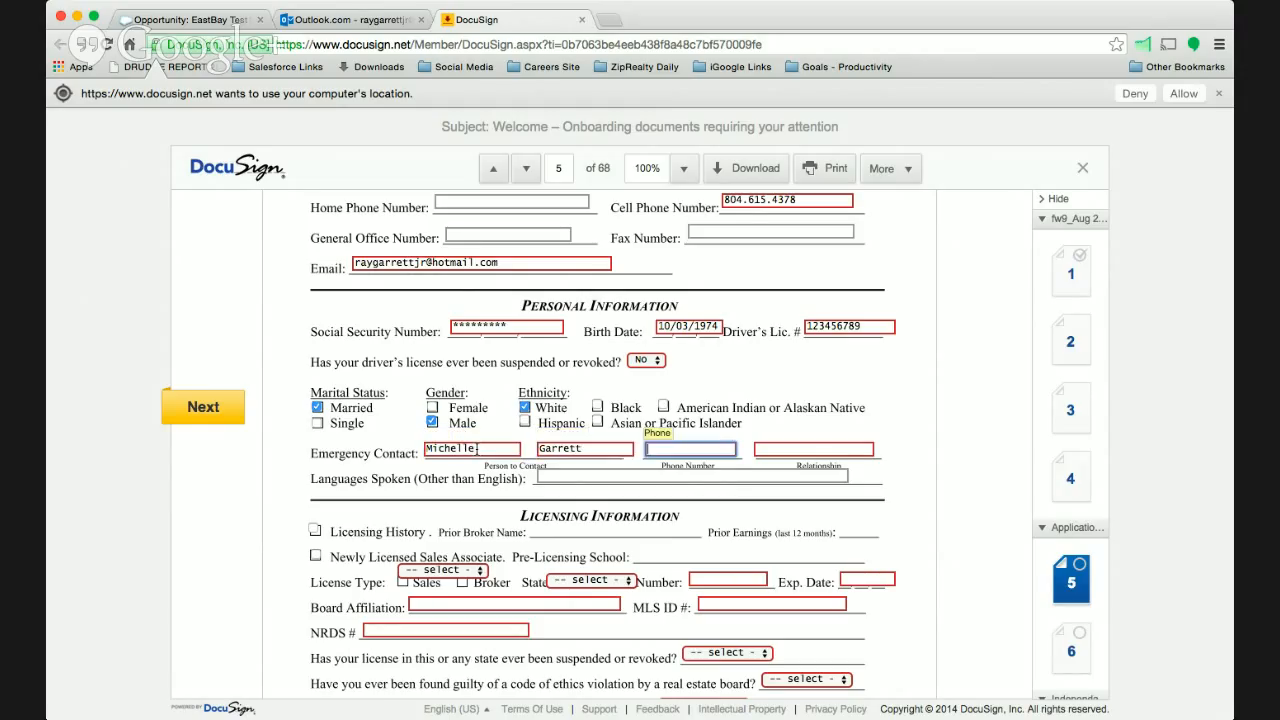
pyautogui.press('Tab')
pyautogui.write('80')
pyautogui.press('Tab')
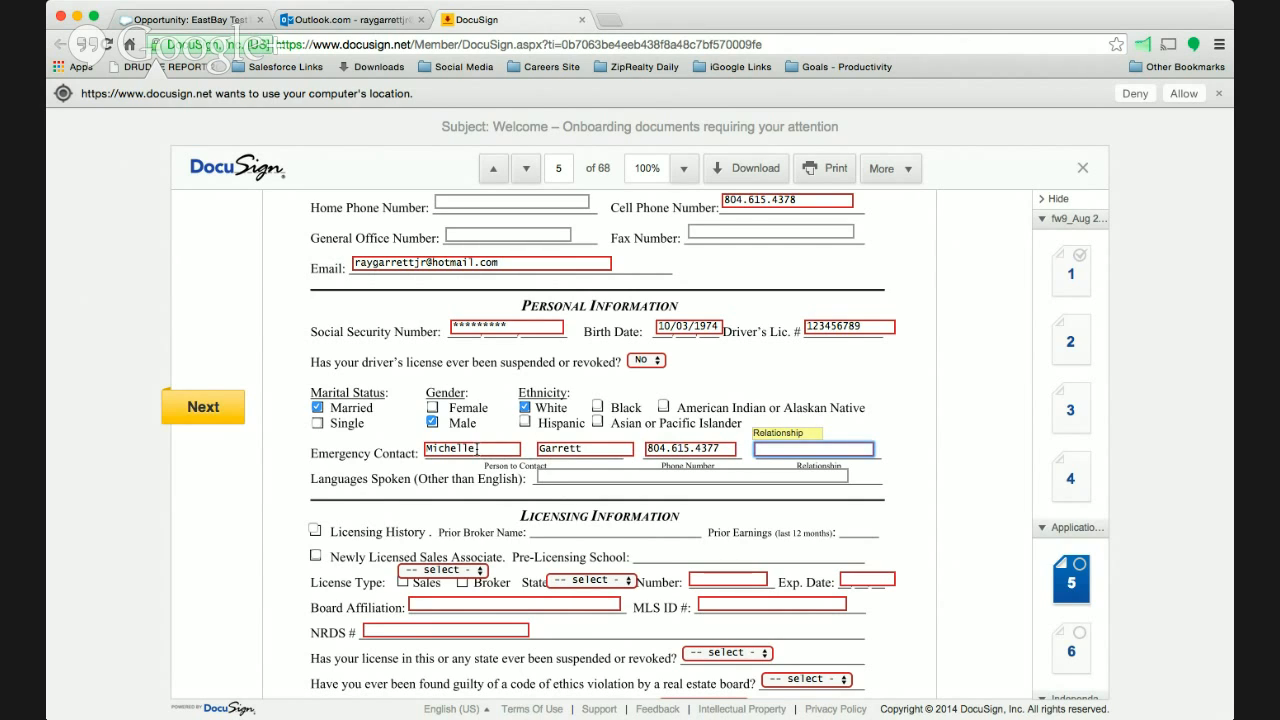
pyautogui.write('Wife')
# - Toggle Licensing History in the Licensing Information section to show and hide its prior broker and earnings fields, leaving it selected
pyautogui.click(226, 421)
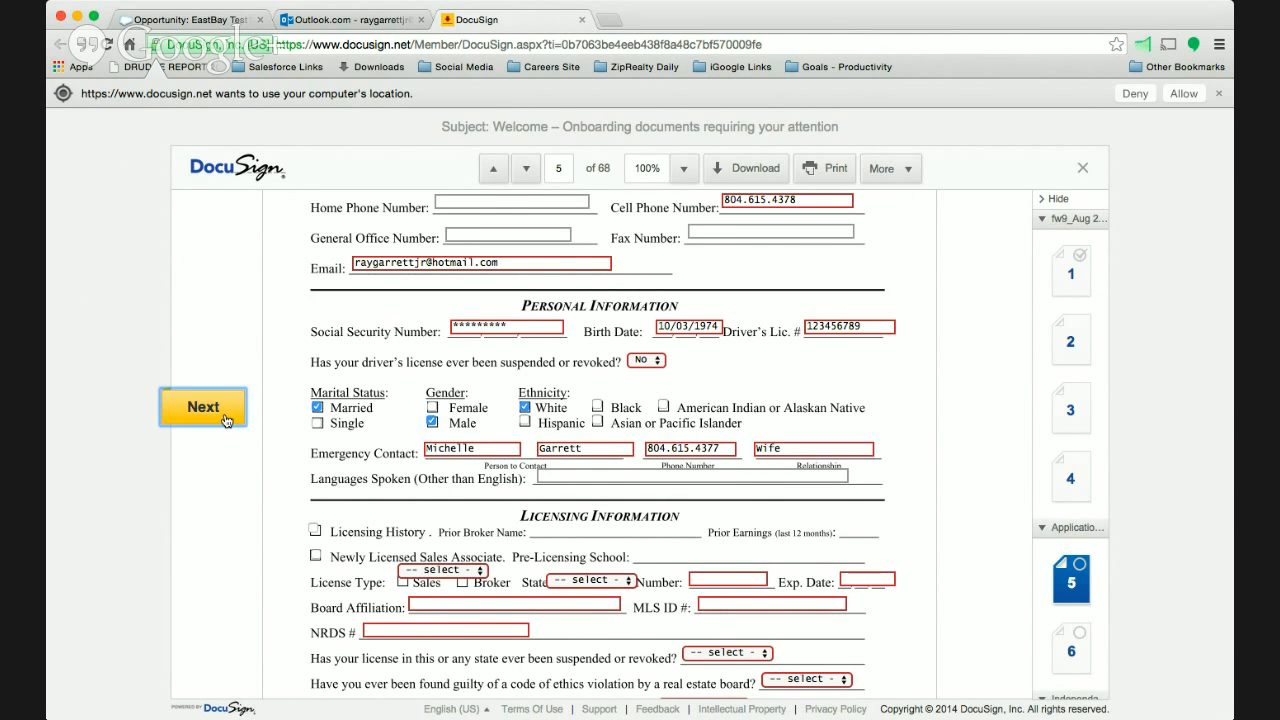
pyautogui.scroll(-2, 215, 538)
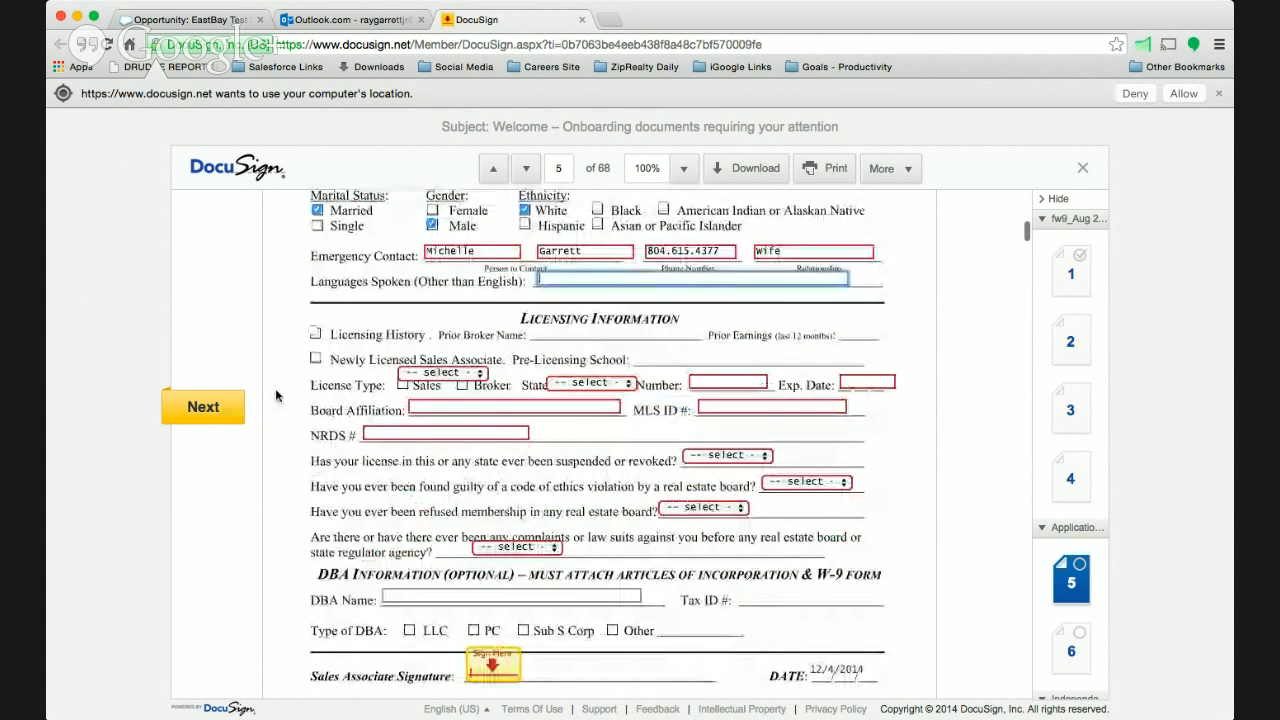
pyautogui.click(315, 336)
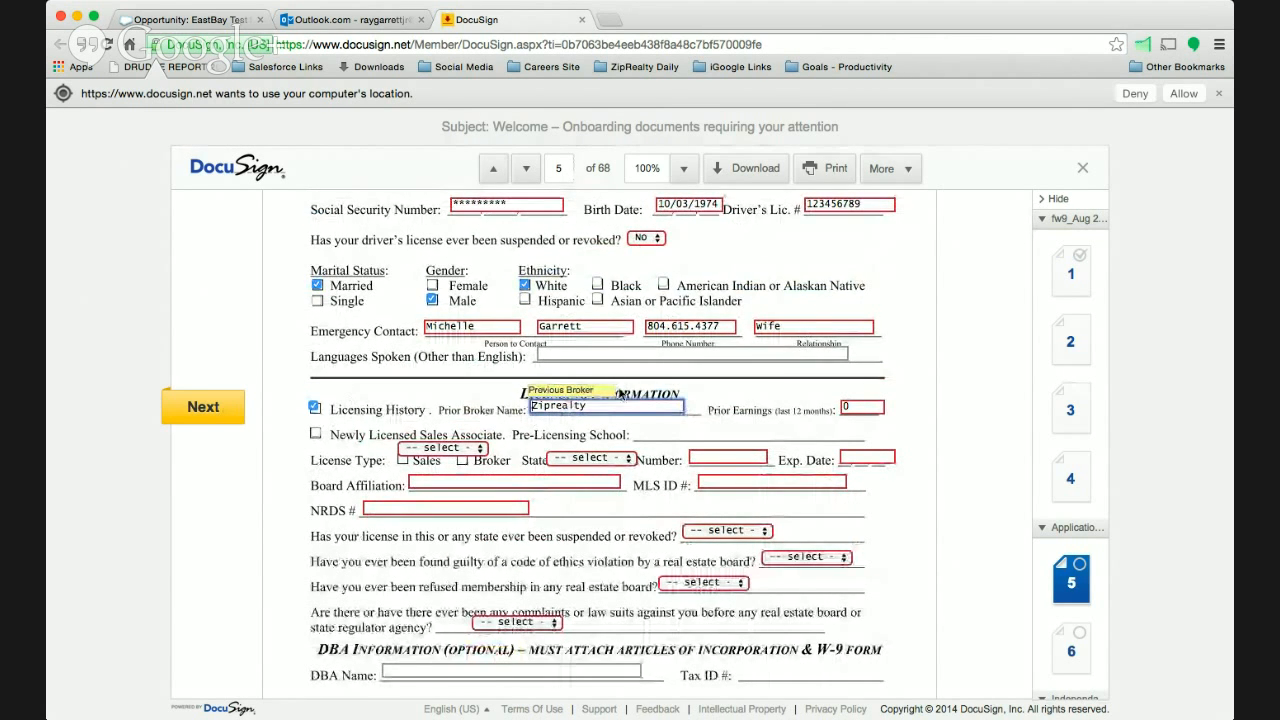
pyautogui.click(316, 408)
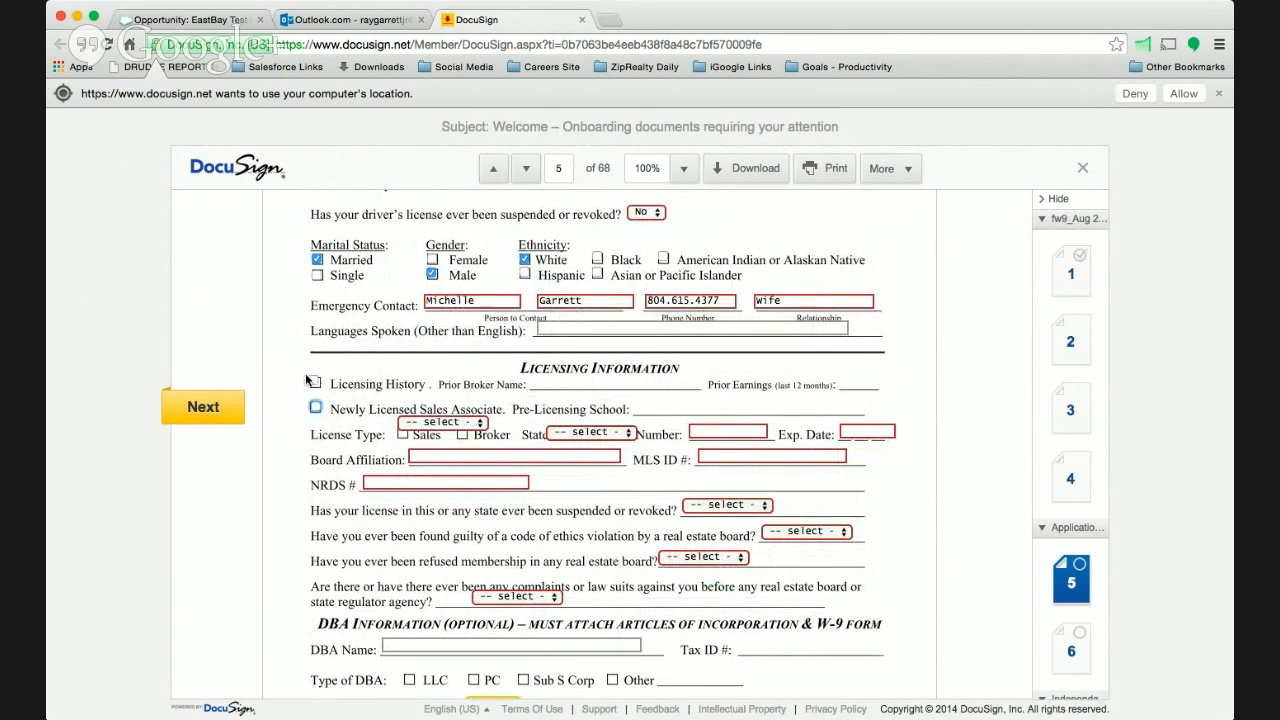
pyautogui.click(312, 381)
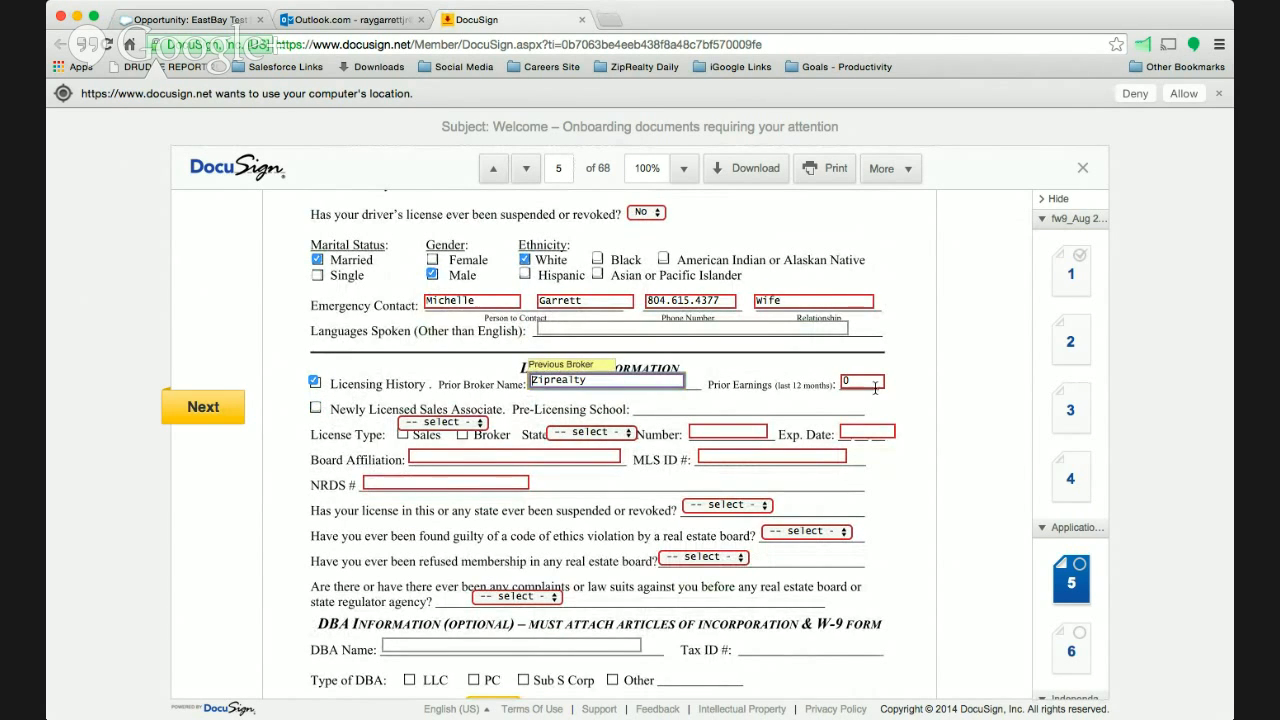
pyautogui.click(315, 381)
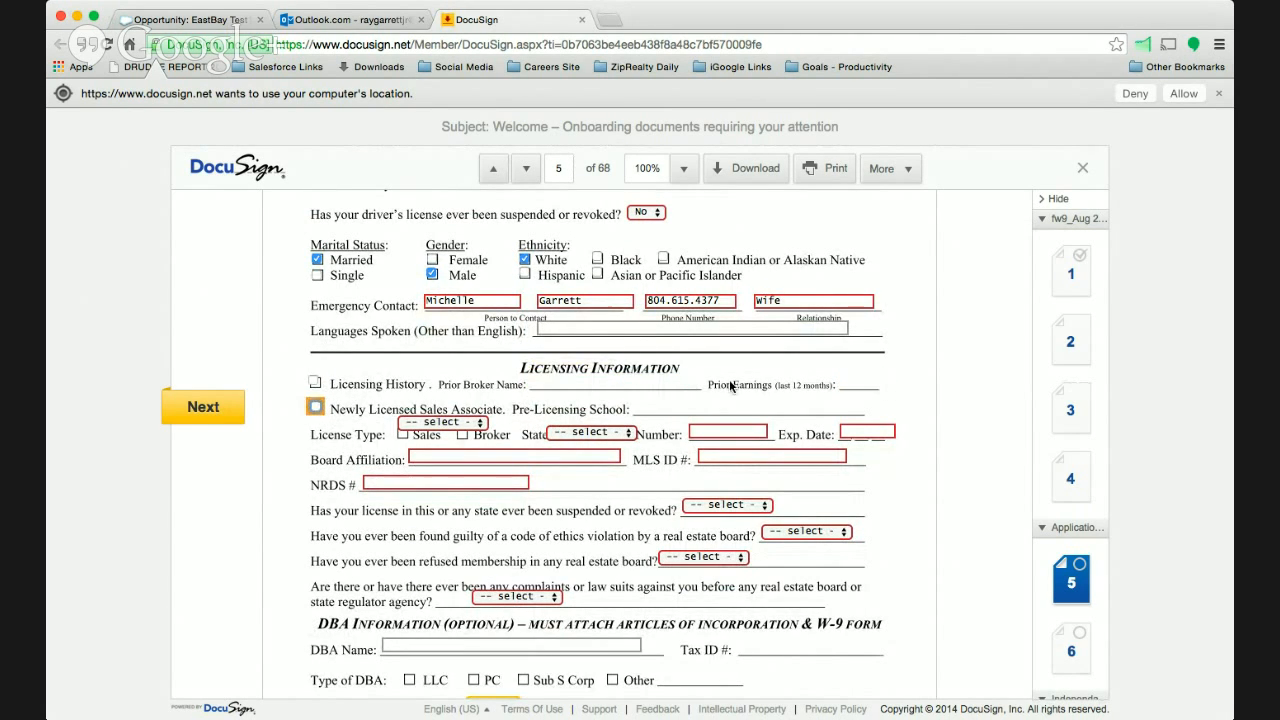
pyautogui.click(315, 381)
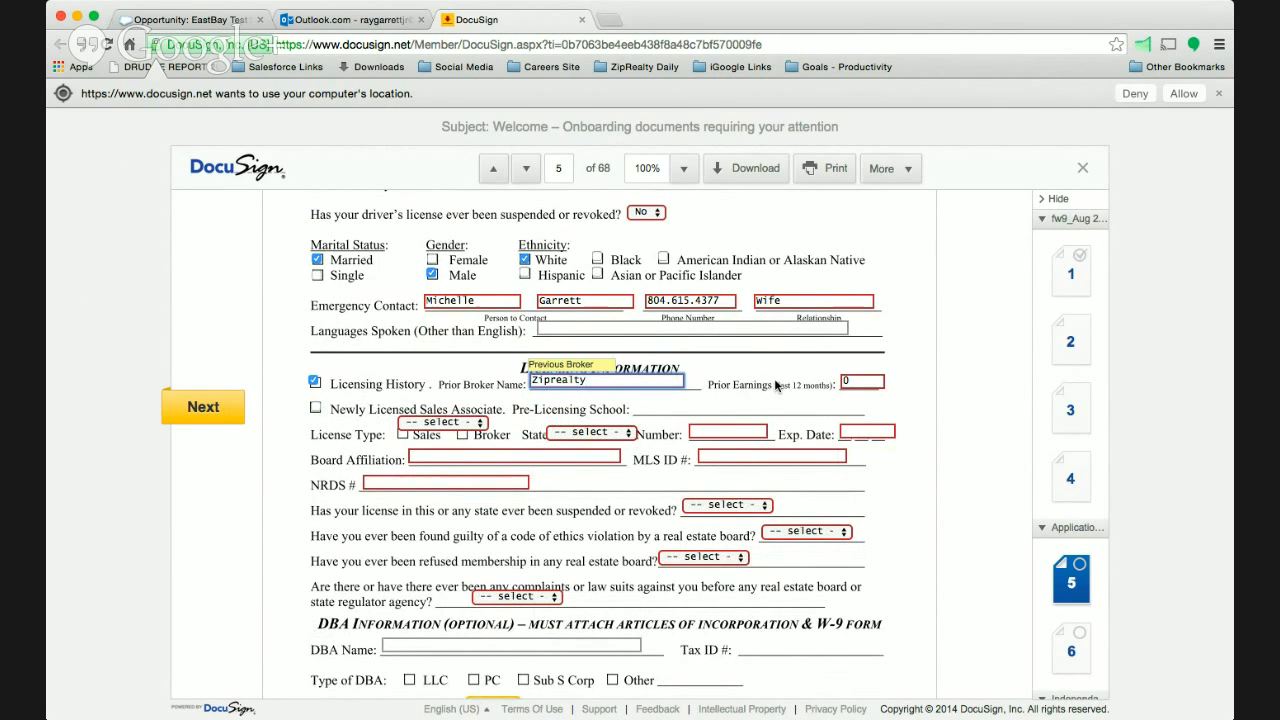
# - Enter 1234567 as the prior earnings, and toggle Newly Licensed Sales Associate on and off, leaving it cleared
pyautogui.click(855, 380)
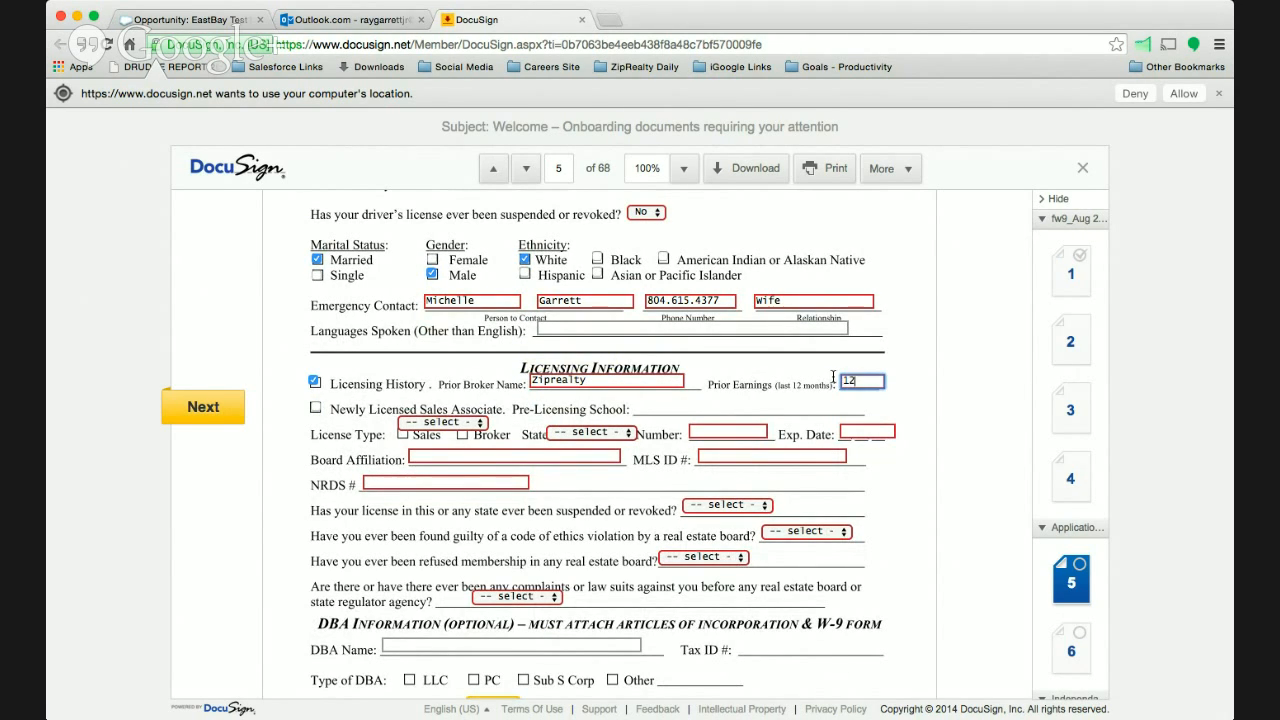
pyautogui.write('1234567')
pyautogui.click(315, 409)
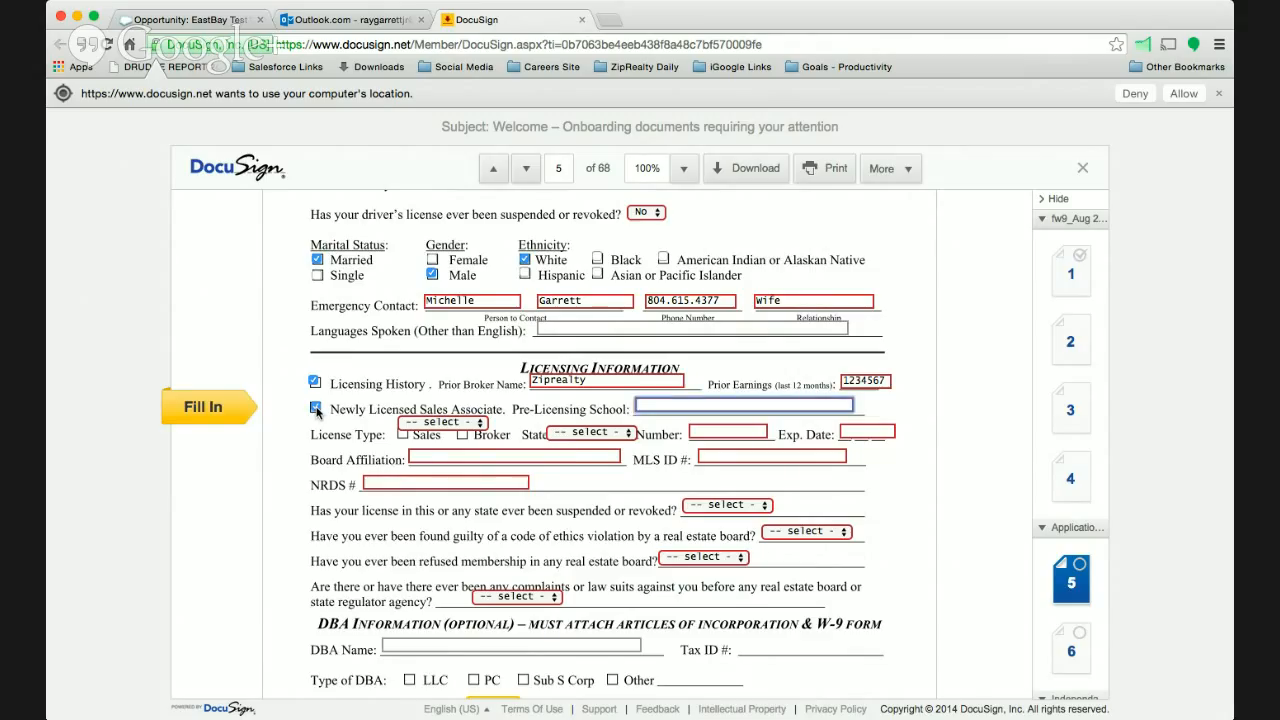
pyautogui.click(316, 410)
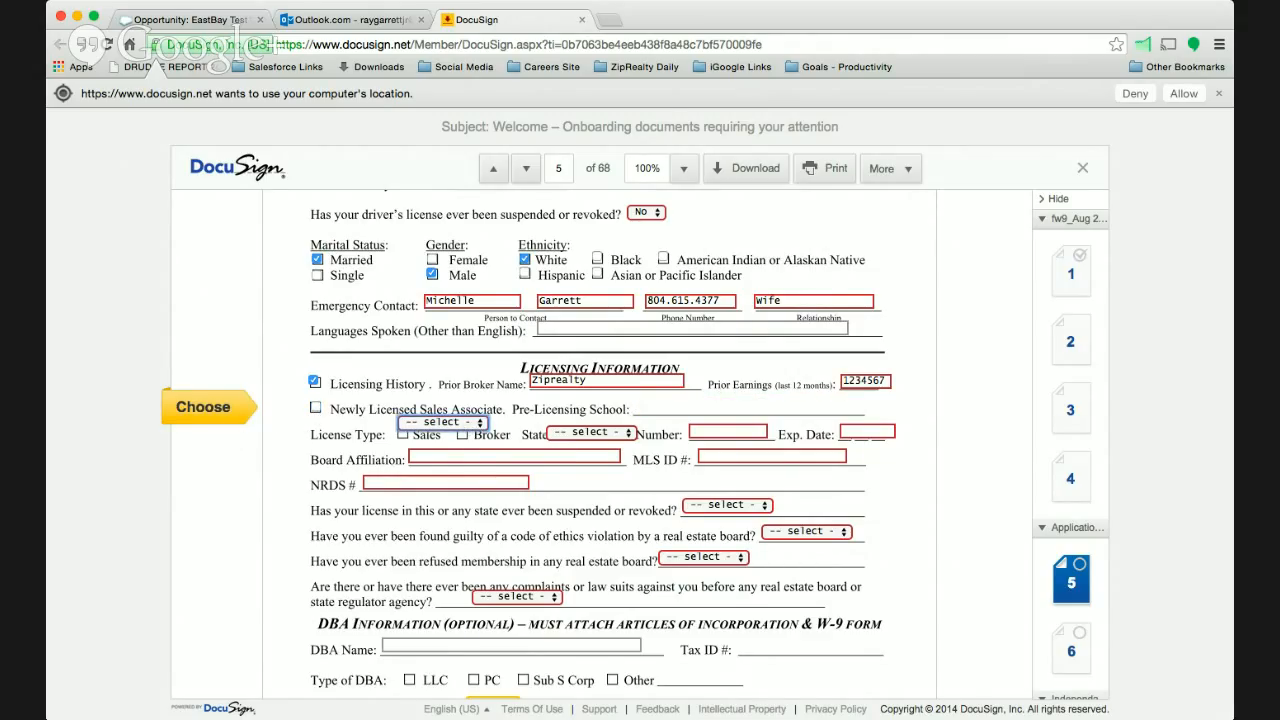
# - Set the license type to Broker and the state to VA, and enter the license number and the expiration date 11/01/2017
pyautogui.click(440, 448)
pyautogui.click(628, 407)
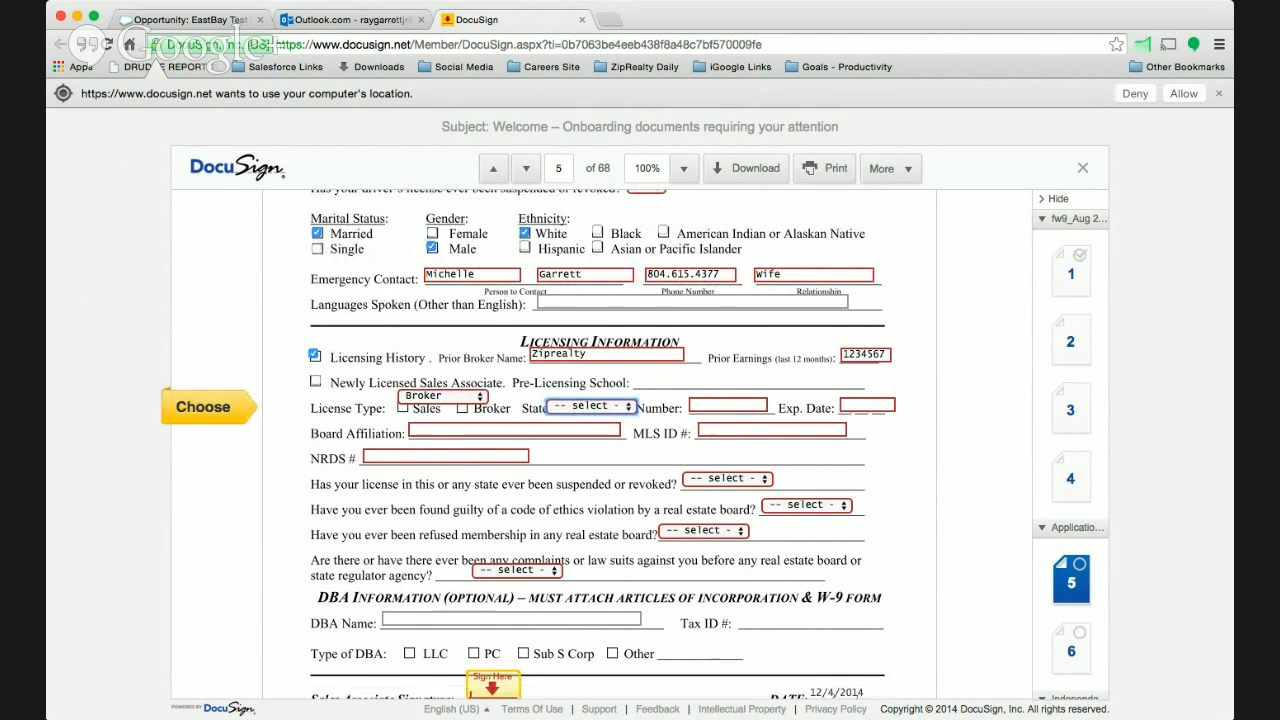
pyautogui.click(680, 487)
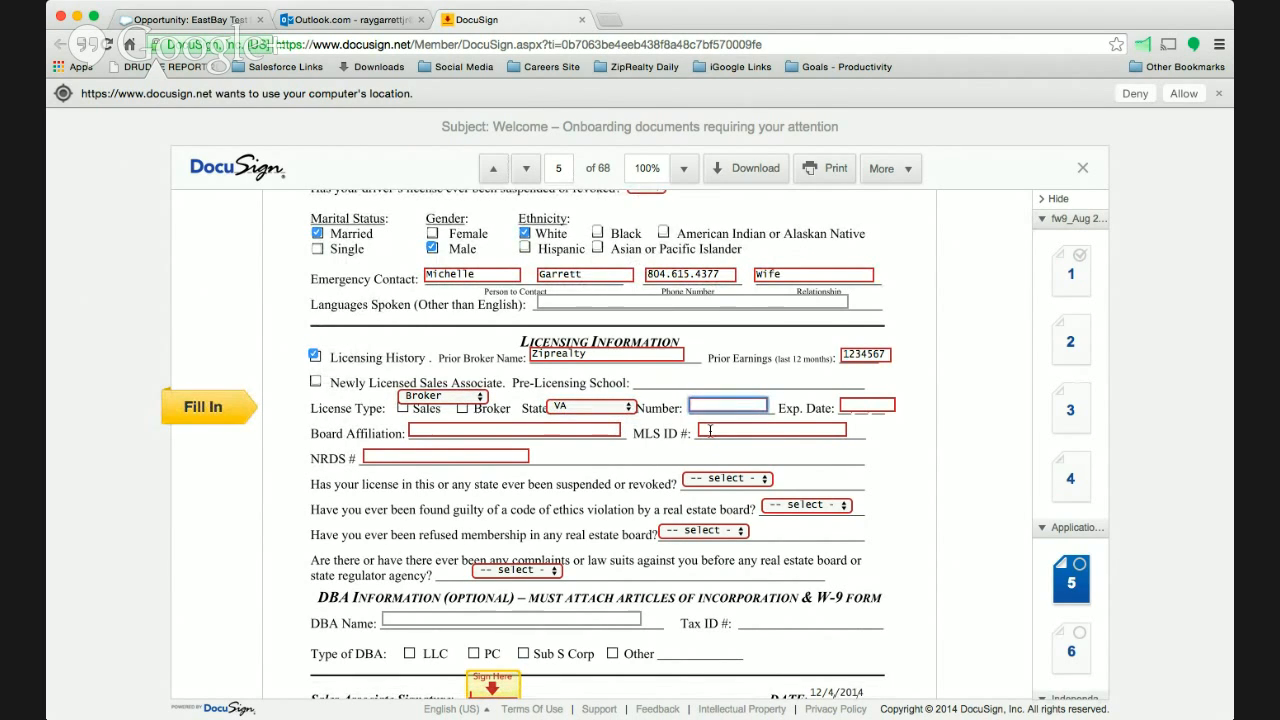
pyautogui.write('123456')
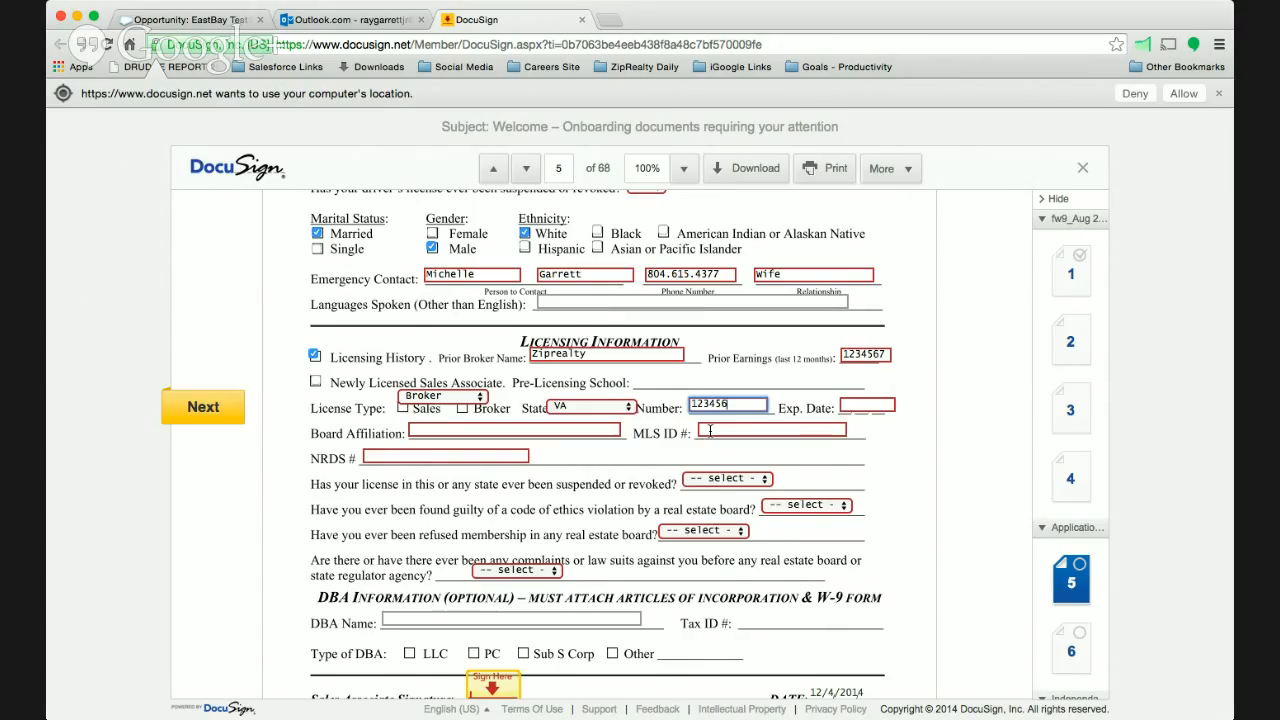
pyautogui.click(877, 405)
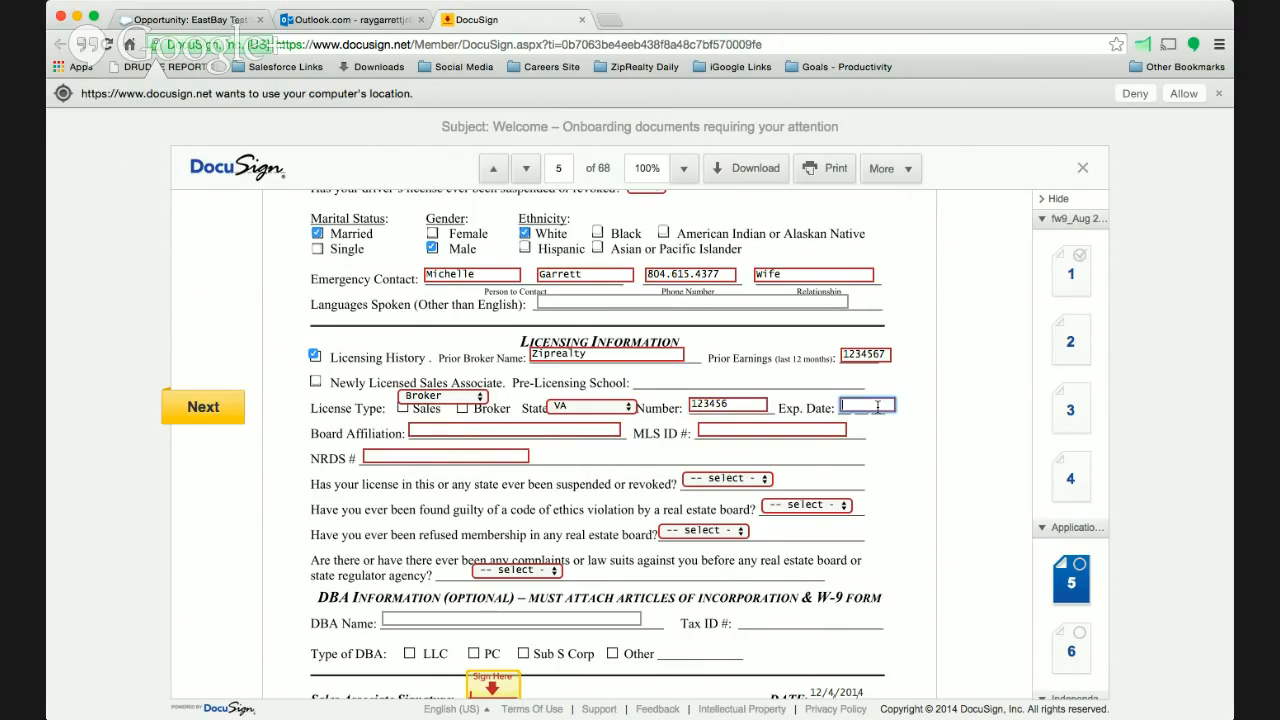
pyautogui.write('11/01/2017')
# - Enter CVRMLS as the board affiliation and fill in the MLS ID and NRDS numbers
pyautogui.click(532, 432)
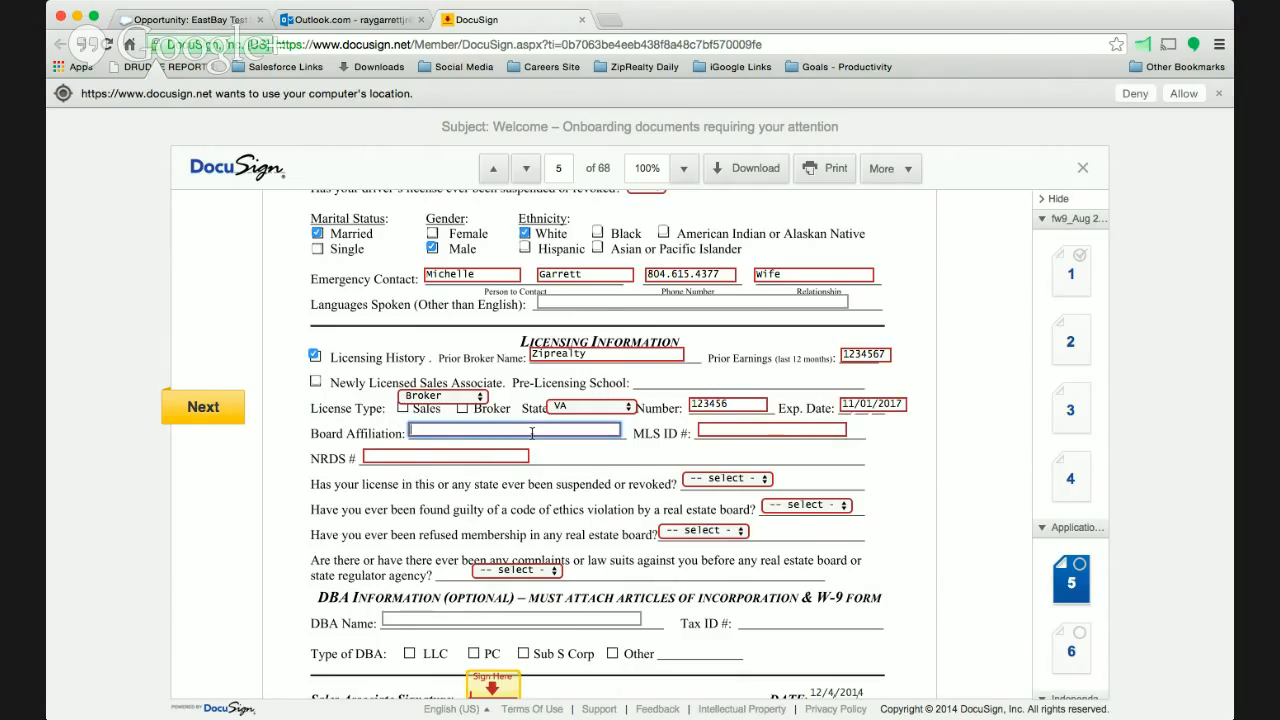
pyautogui.write('CVRMLS')
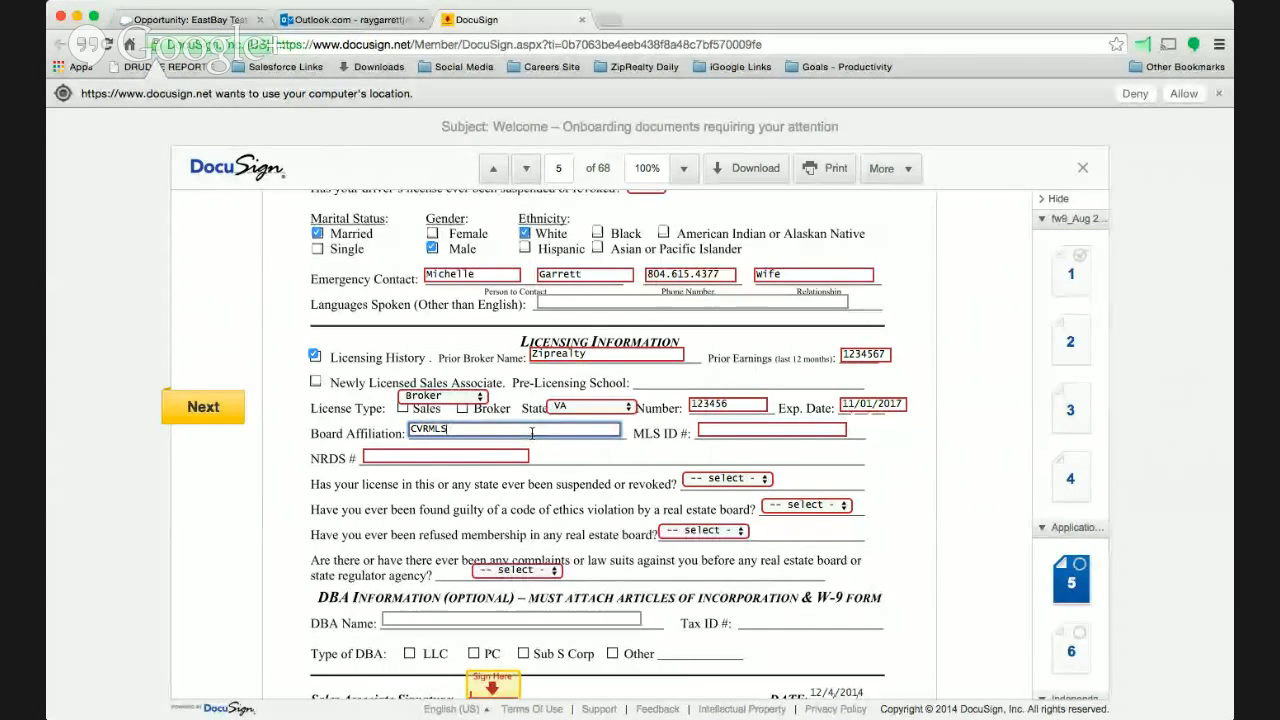
pyautogui.press('Tab')
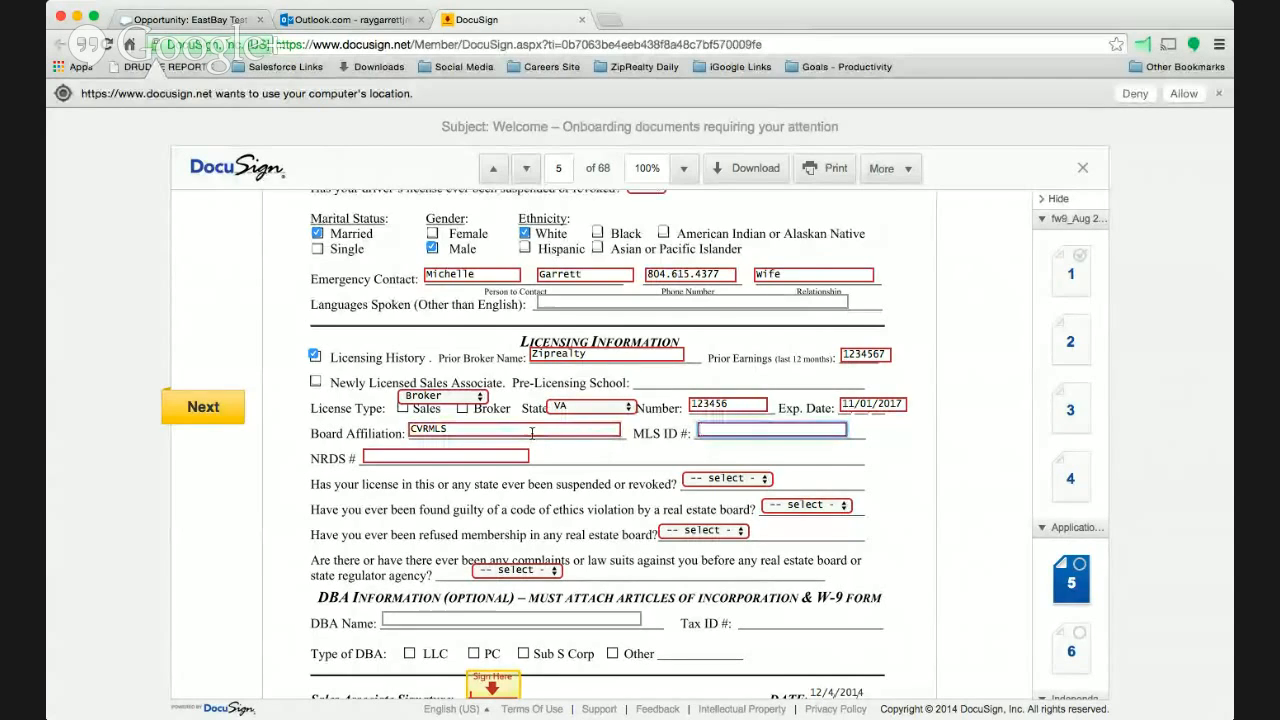
pyautogui.write('123')
pyautogui.press('BackSpace')
pyautogui.press('BackSpace')
pyautogui.press('BackSpace')
pyautogui.write('69')
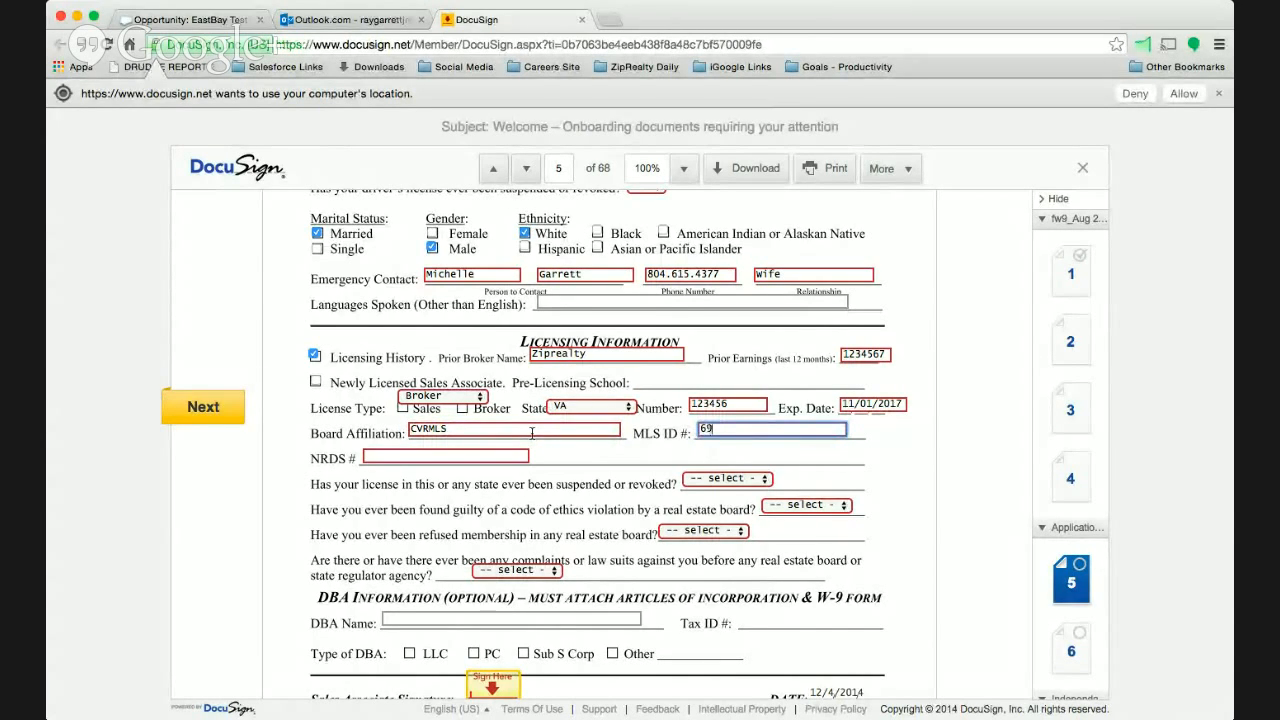
pyautogui.write('068')
pyautogui.click(427, 455)
pyautogui.write('100')
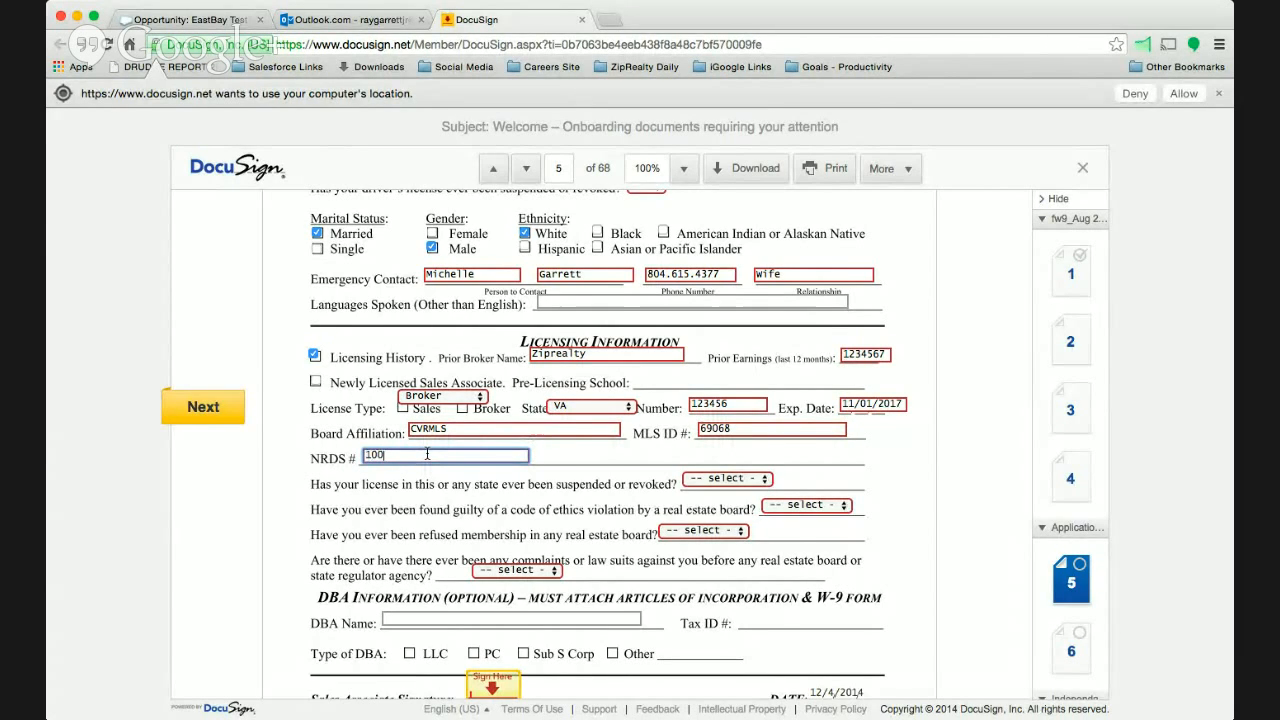
pyautogui.write('010001')
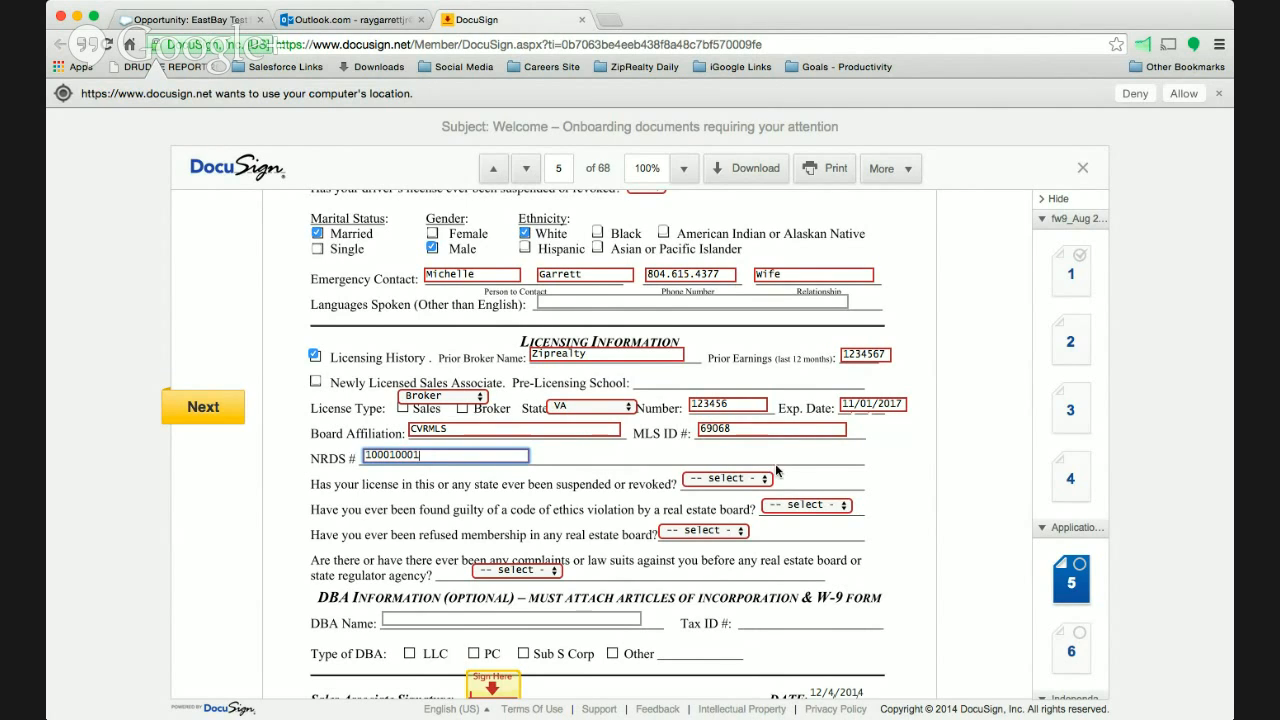
# - Answer No to the four questions on license suspension, ethics violations, refused board membership, and complaints or lawsuits
pyautogui.press('Tab')
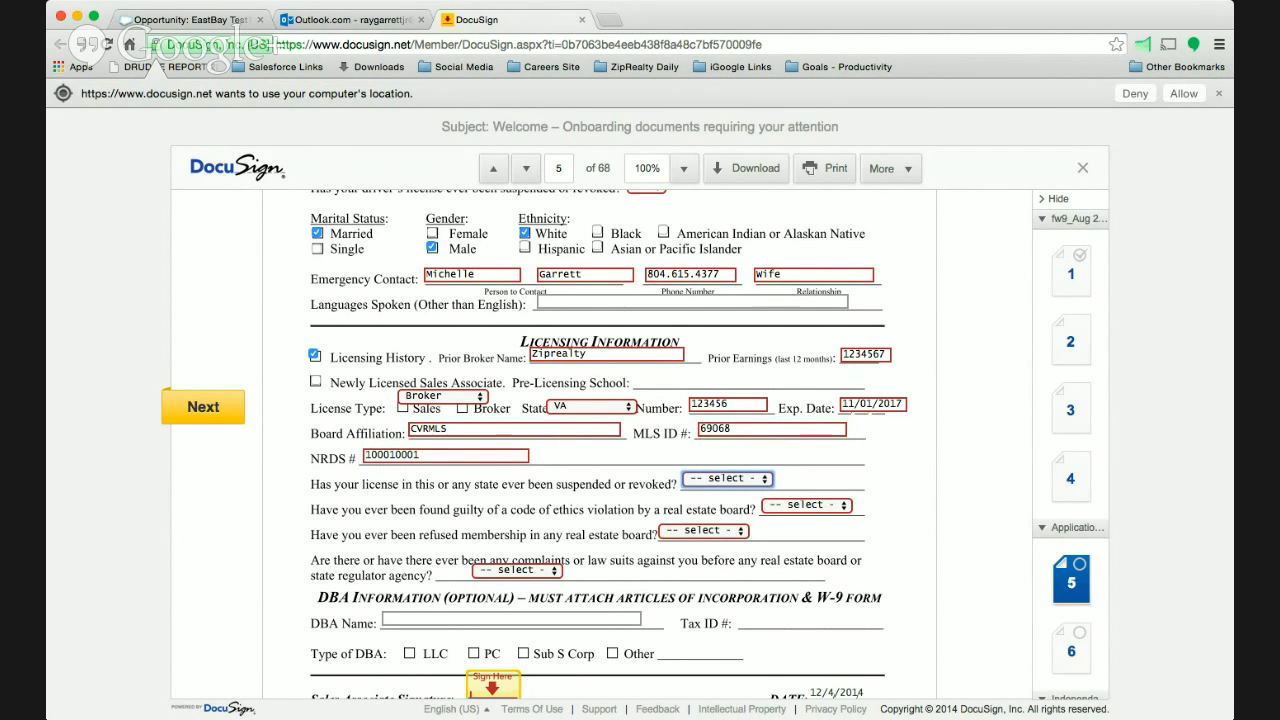
pyautogui.press('n')
pyautogui.press('Tab')
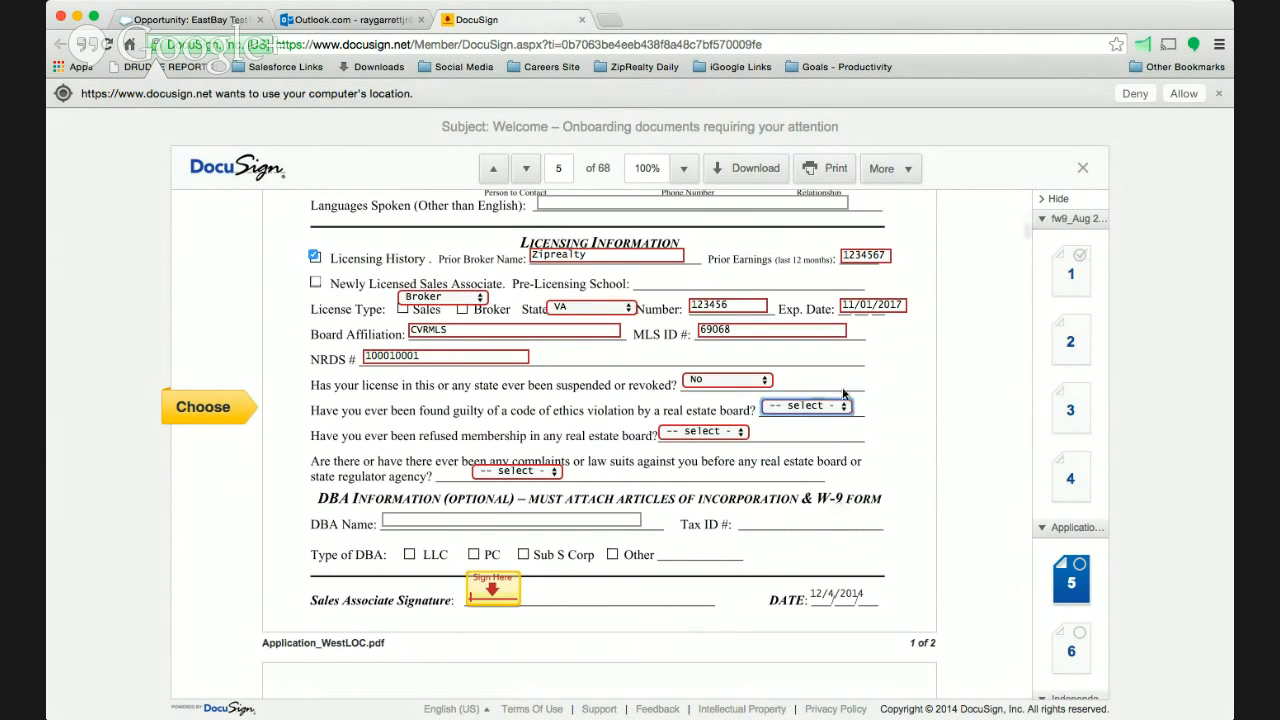
pyautogui.press('n')
pyautogui.press('Tab')
pyautogui.press('n')
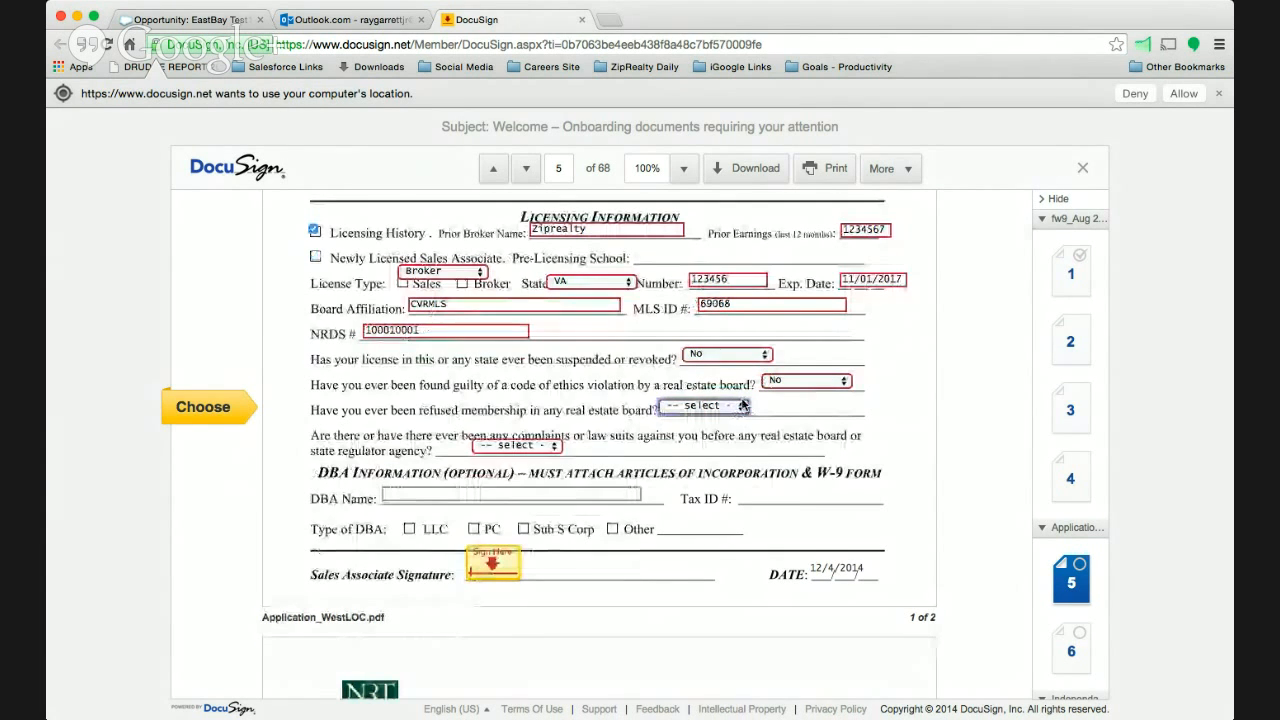
pyautogui.press('Tab')
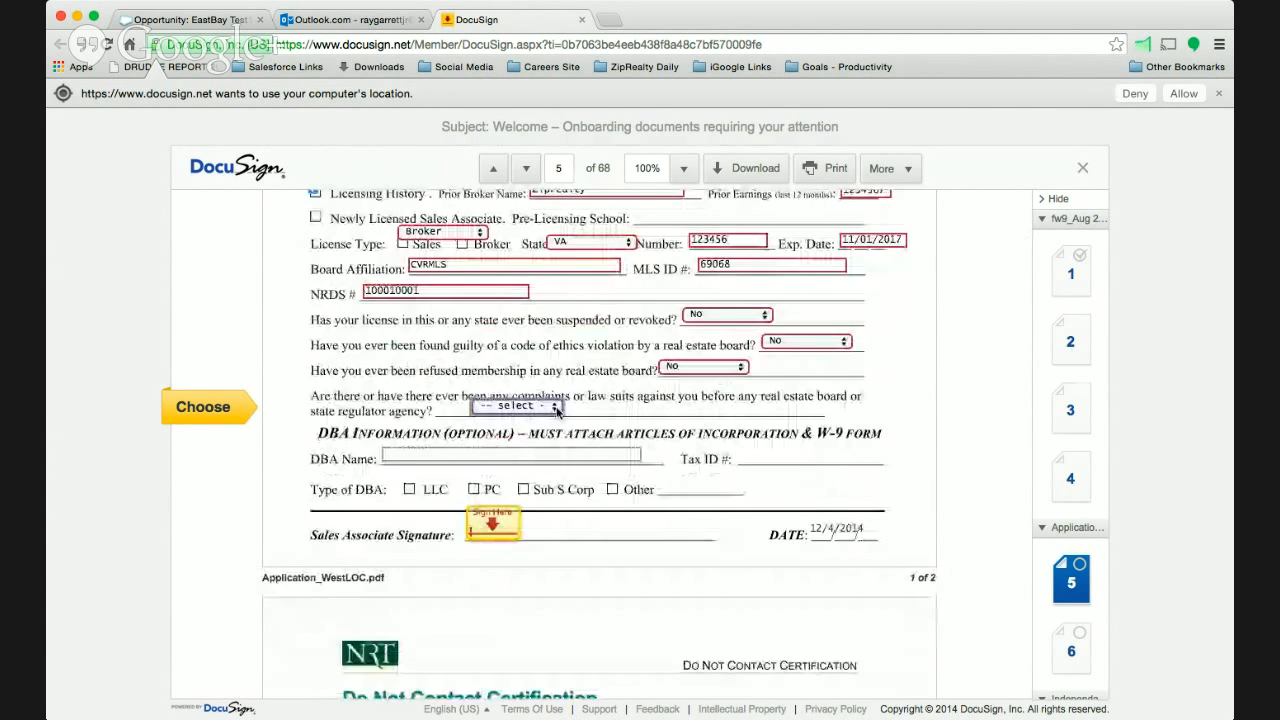
pyautogui.press('n')
# - Fill in the DBA Information with the name West End Estates, the tax ID number and C as the type
pyautogui.press('Tab')
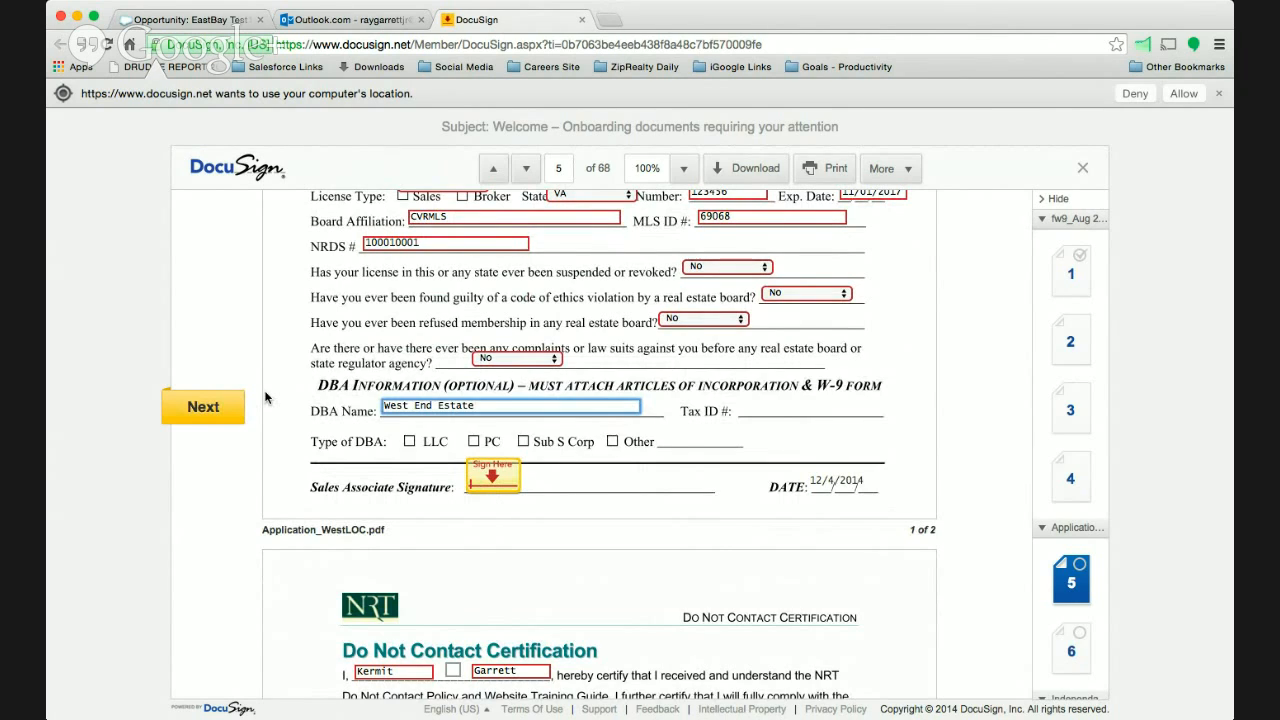
pyautogui.press('Tab')
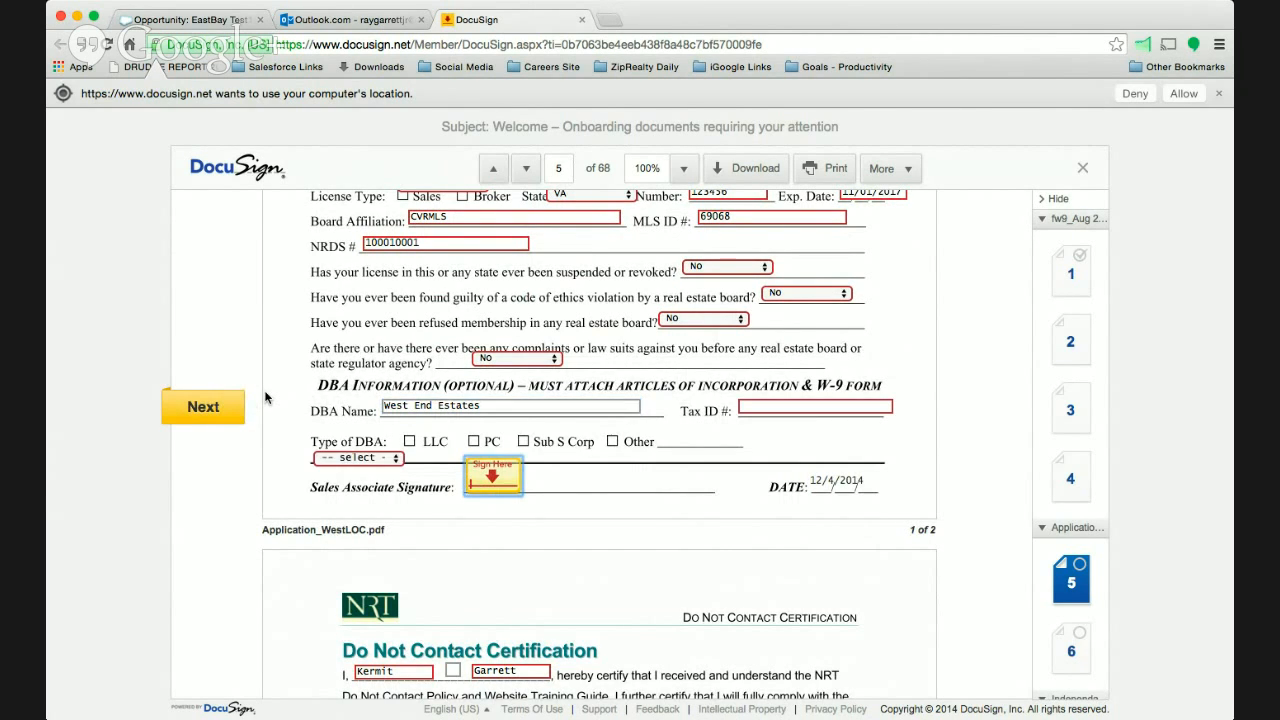
pyautogui.click(792, 406)
pyautogui.write('123456789')
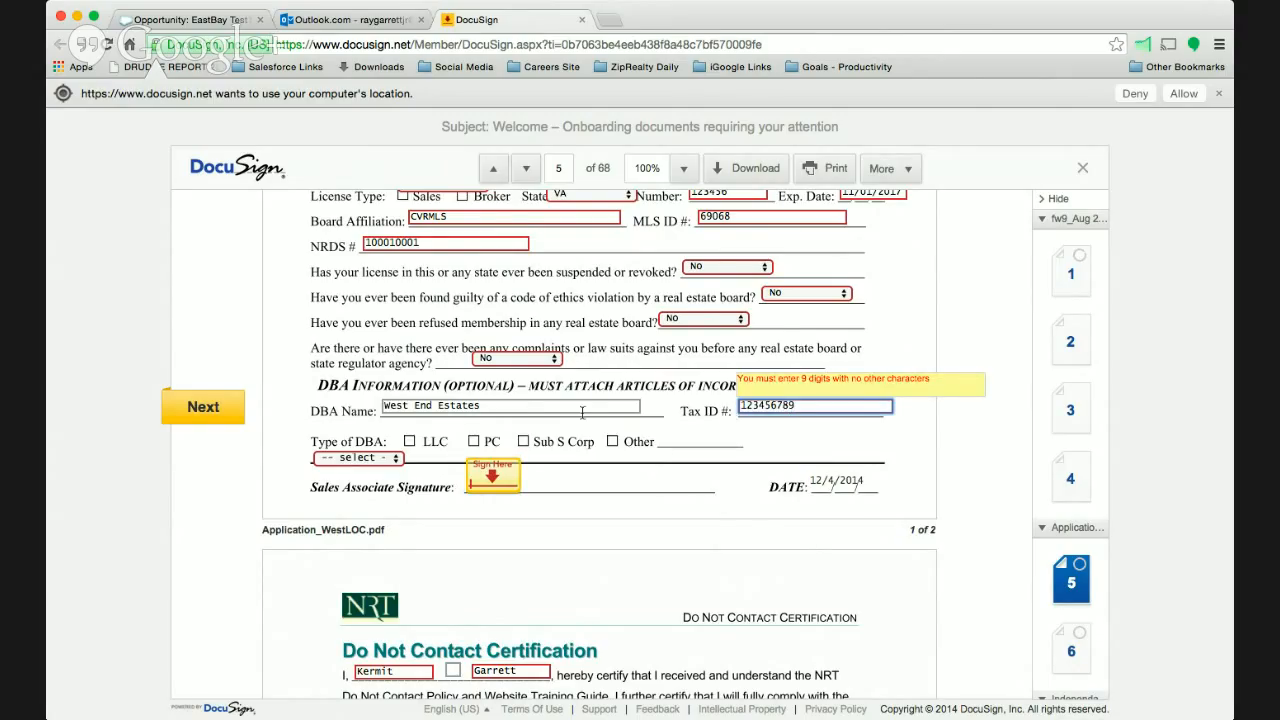
pyautogui.click(399, 461)
pyautogui.click(387, 475)
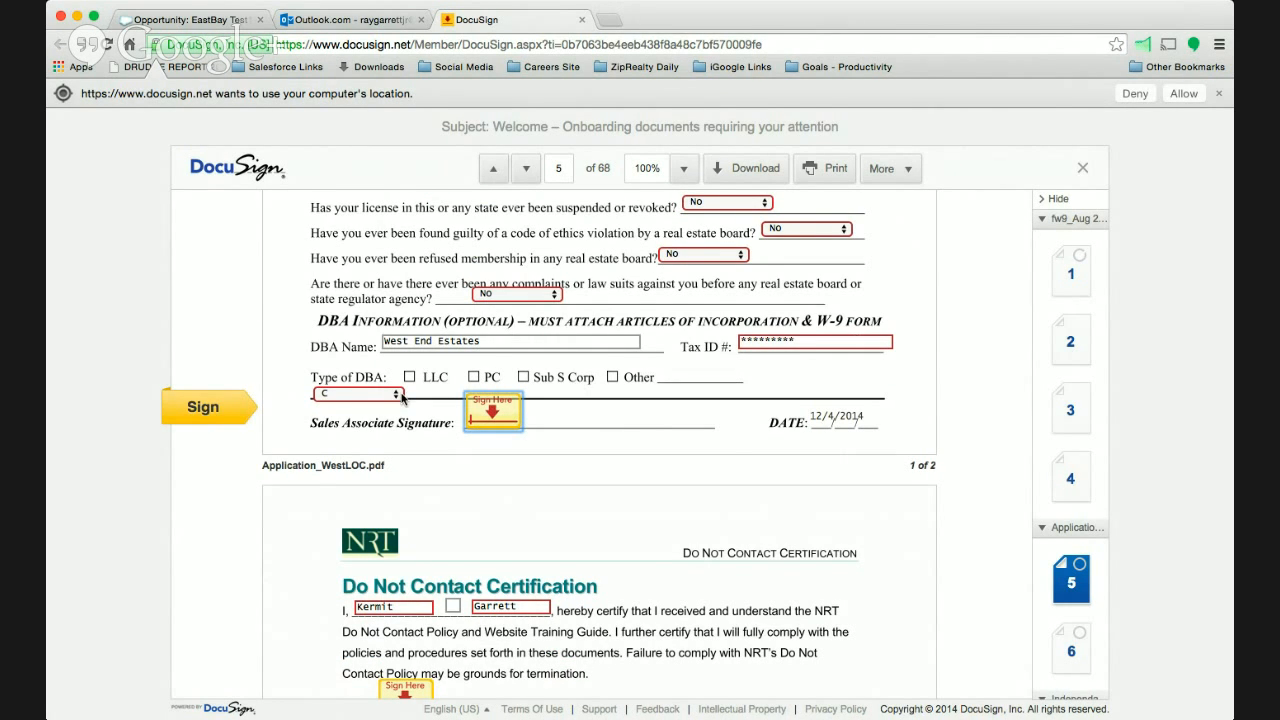
# - Sign the application and the Do Not Contact Certification, and advance to the Independent Contractor Agreement Addendum
pyautogui.click(509, 422)
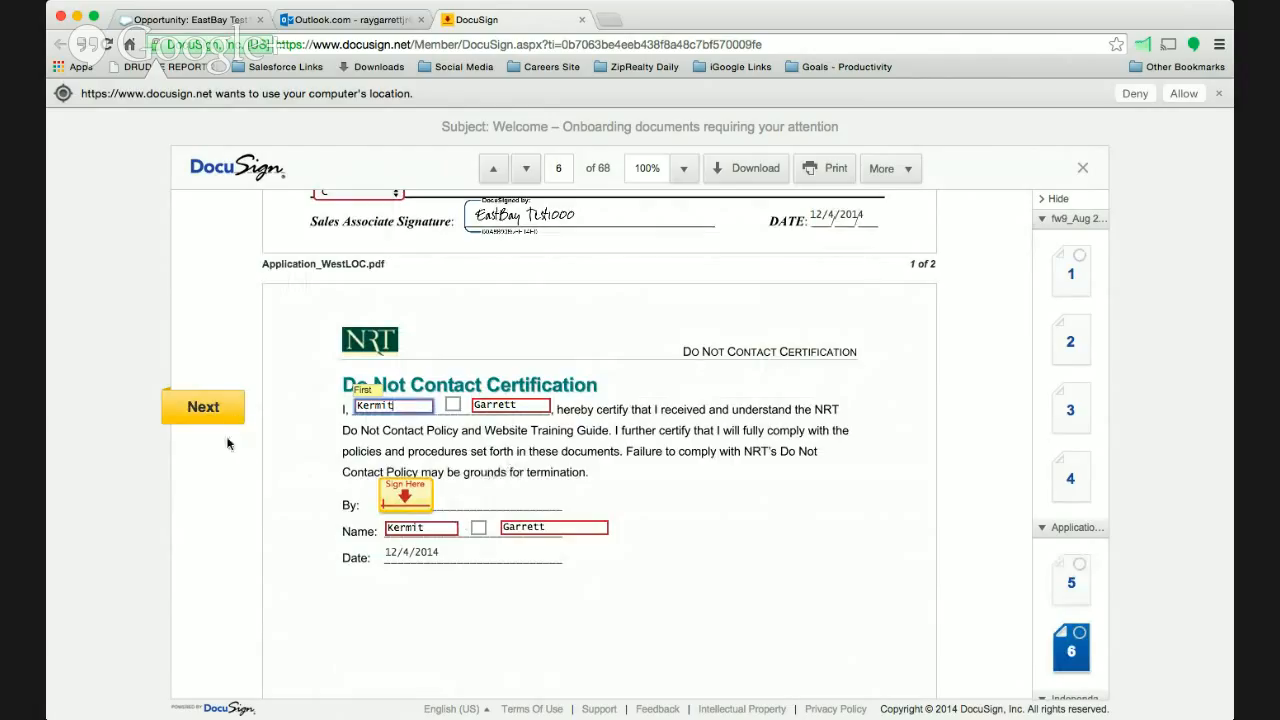
pyautogui.click(420, 502)
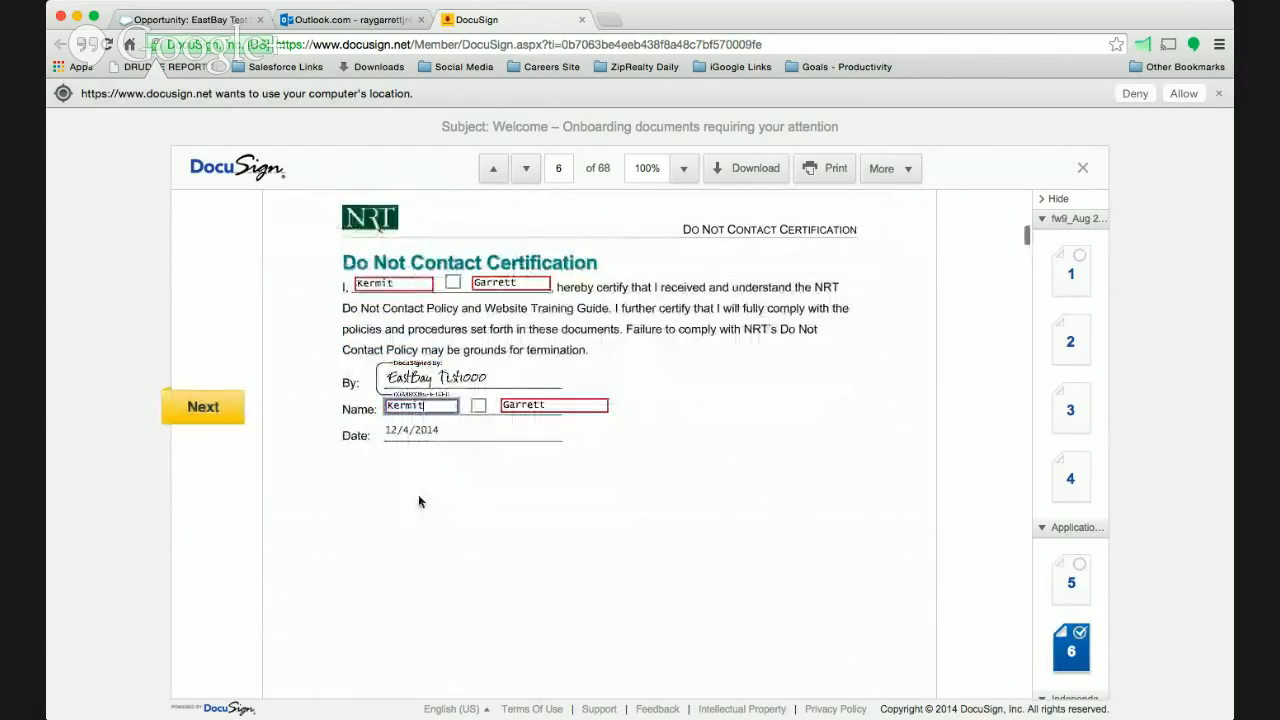
pyautogui.click(210, 408)
pyautogui.click(212, 408)
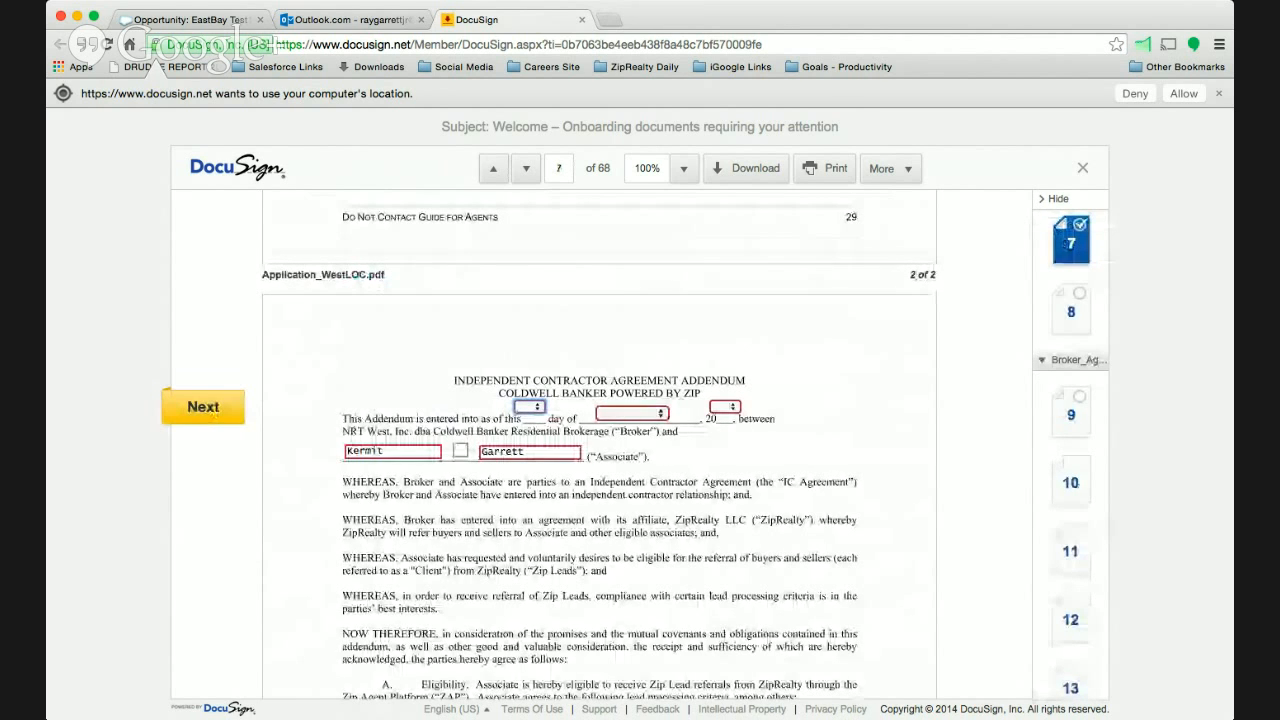
# - Date the Independent Contractor Agreement Addendum with day 1, month December and year 1
pyautogui.press('1')
pyautogui.press('Tab')
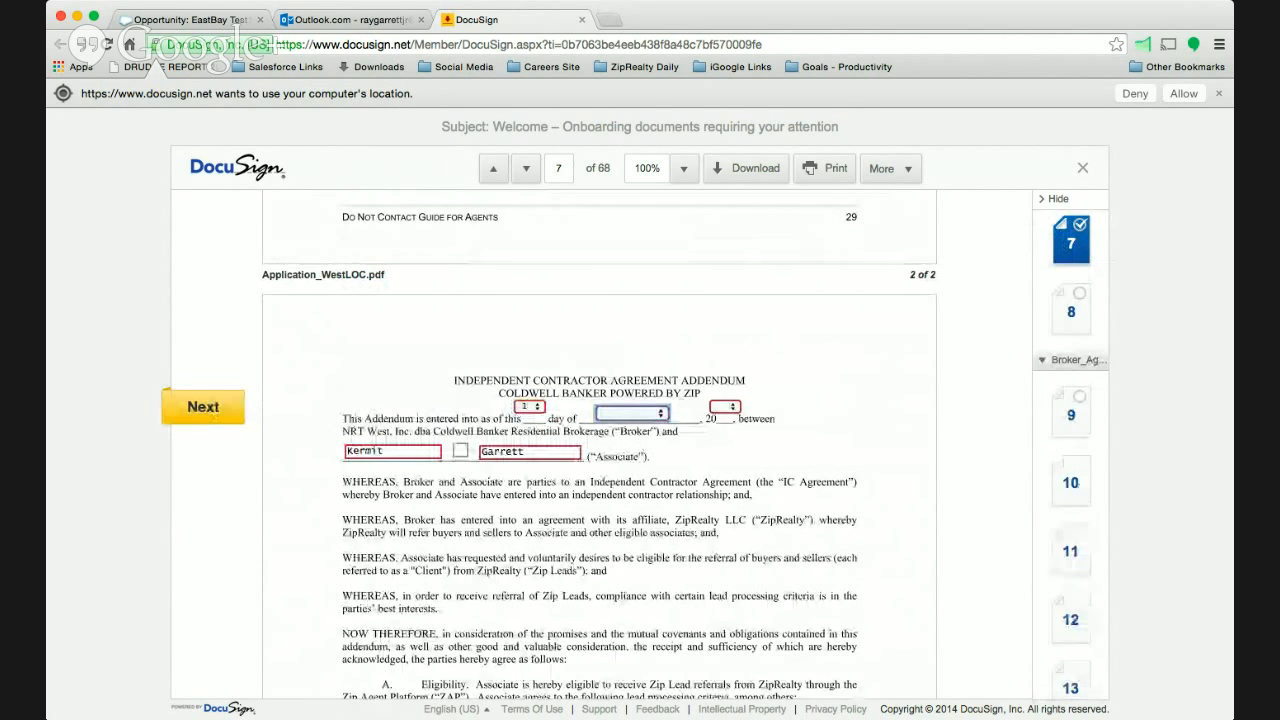
pyautogui.press('d')
pyautogui.click(733, 409)
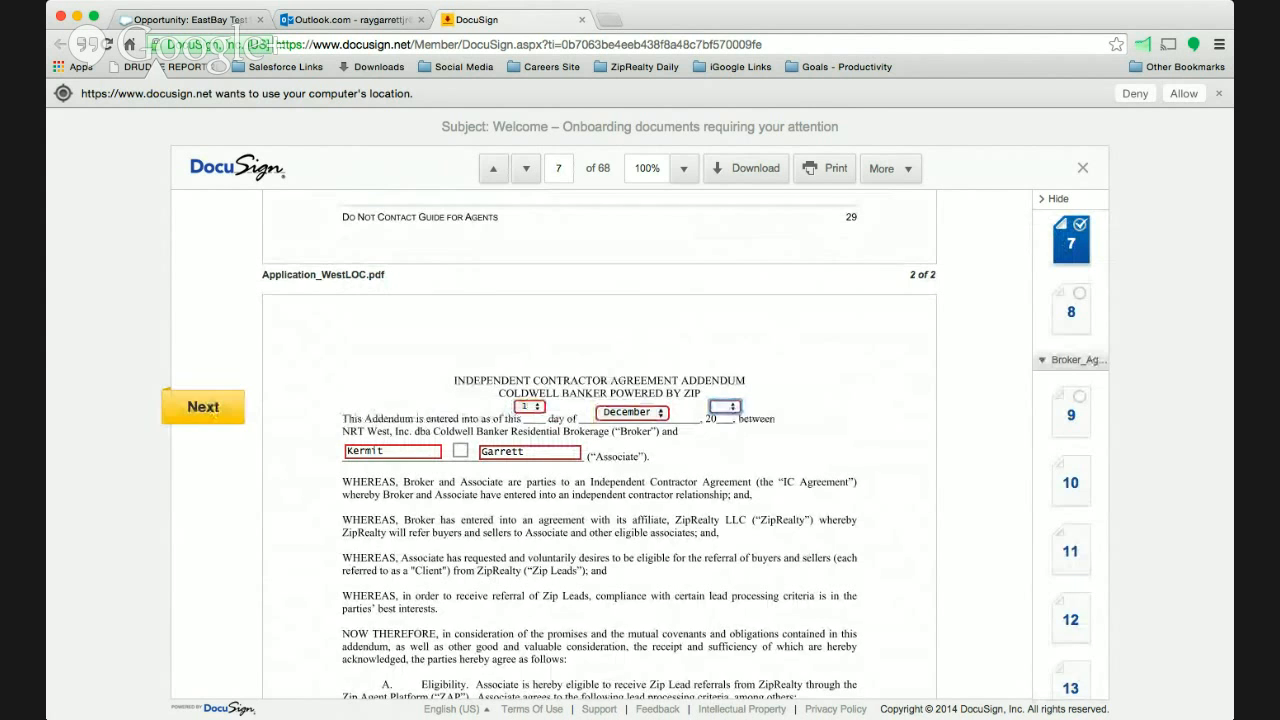
pyautogui.press('1')
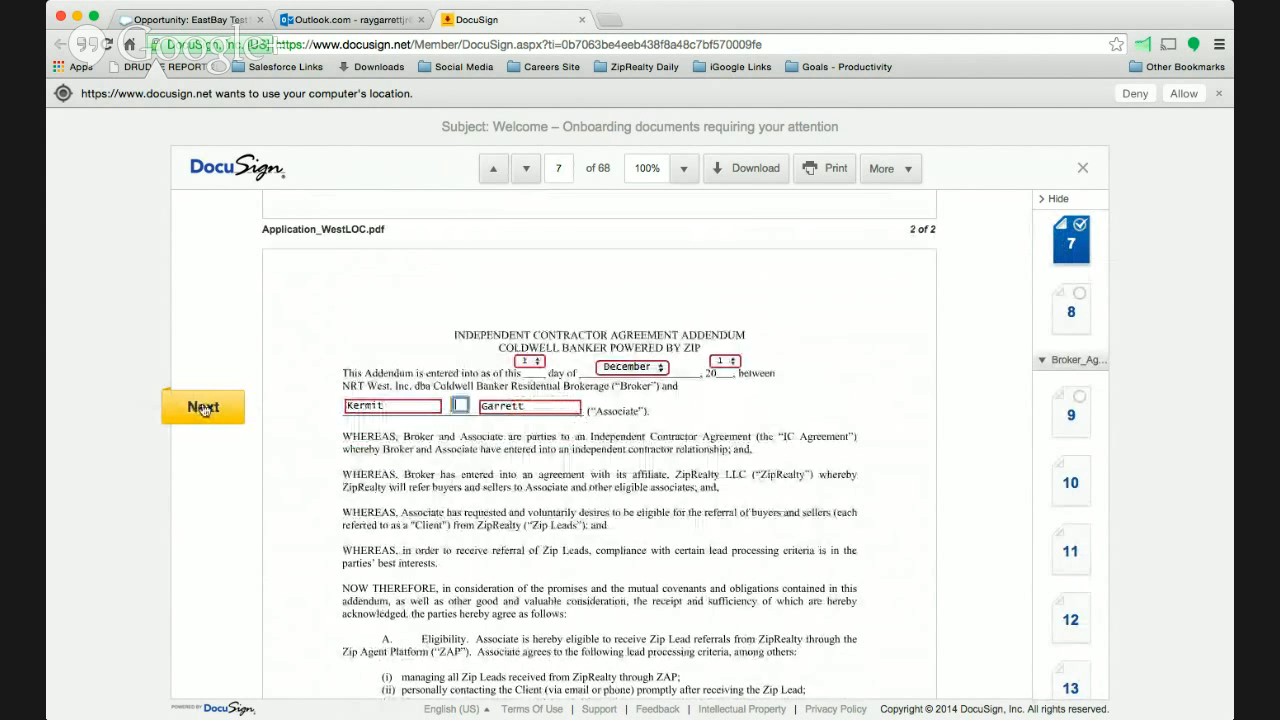
# - Sign the Independent Contractor Agreement Addendum and the Independent Contractor Agreement as the sales associate
pyautogui.click(203, 408)
pyautogui.click(203, 408)
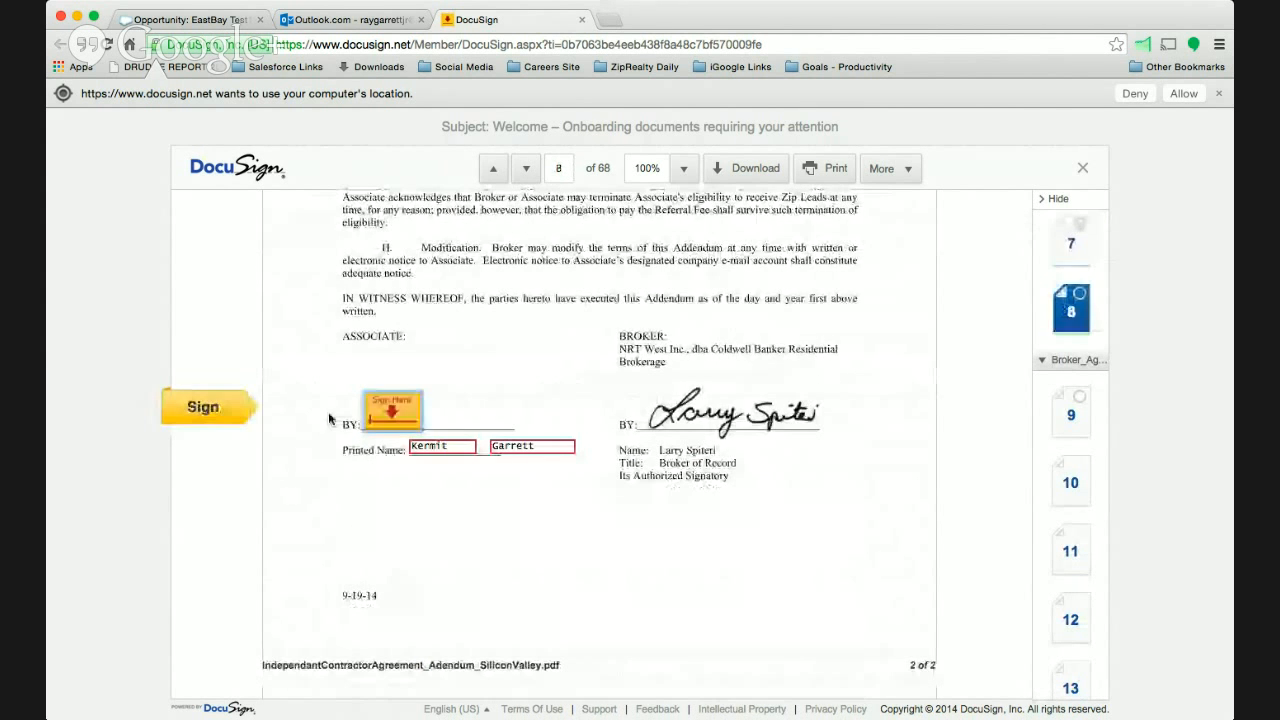
pyautogui.click(413, 411)
pyautogui.click(203, 407)
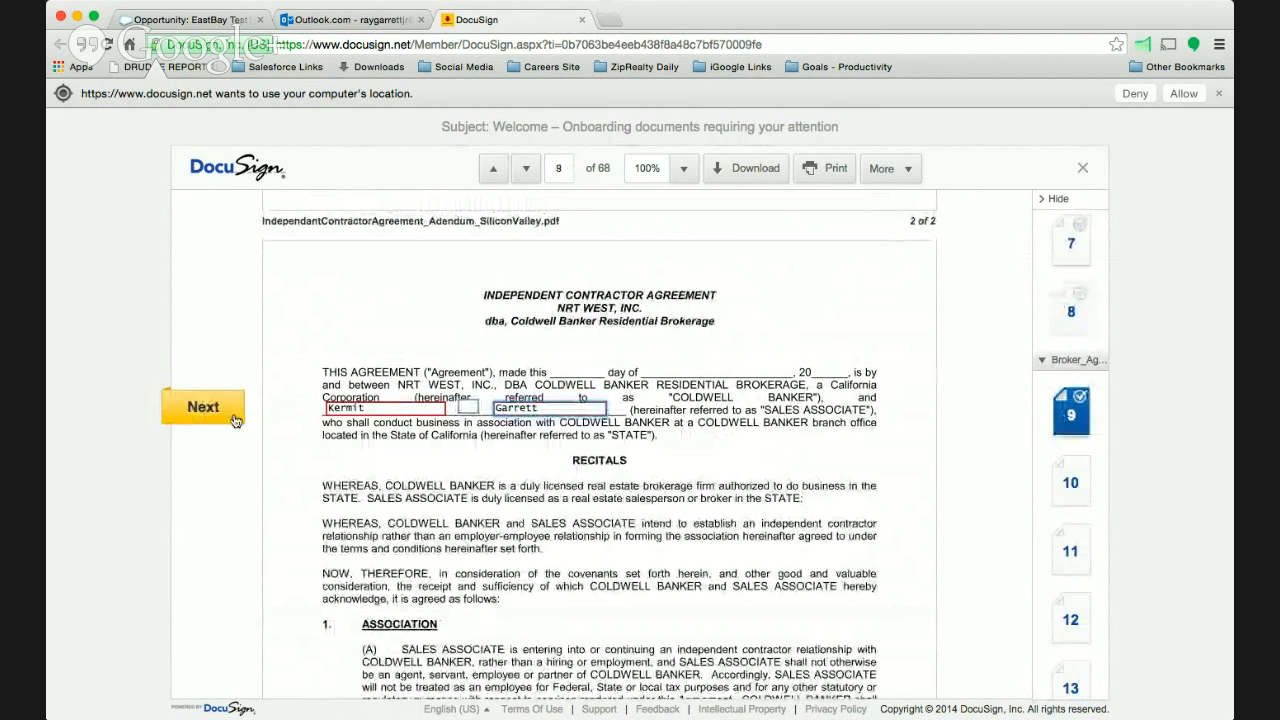
pyautogui.click(203, 410)
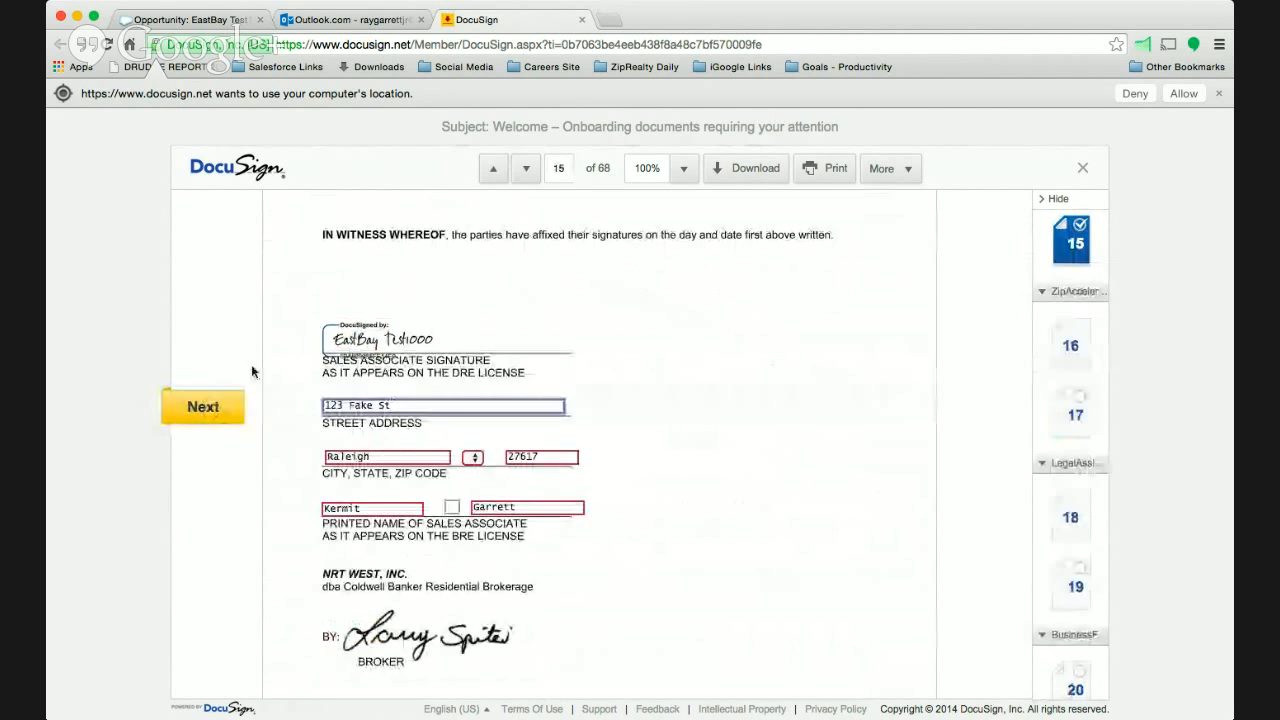
# - Advance past the prefilled address and printed name fields on page 15 and sign the Zip Accelerator Addendum
pyautogui.click(222, 410)
pyautogui.click(214, 410)
pyautogui.click(213, 411)
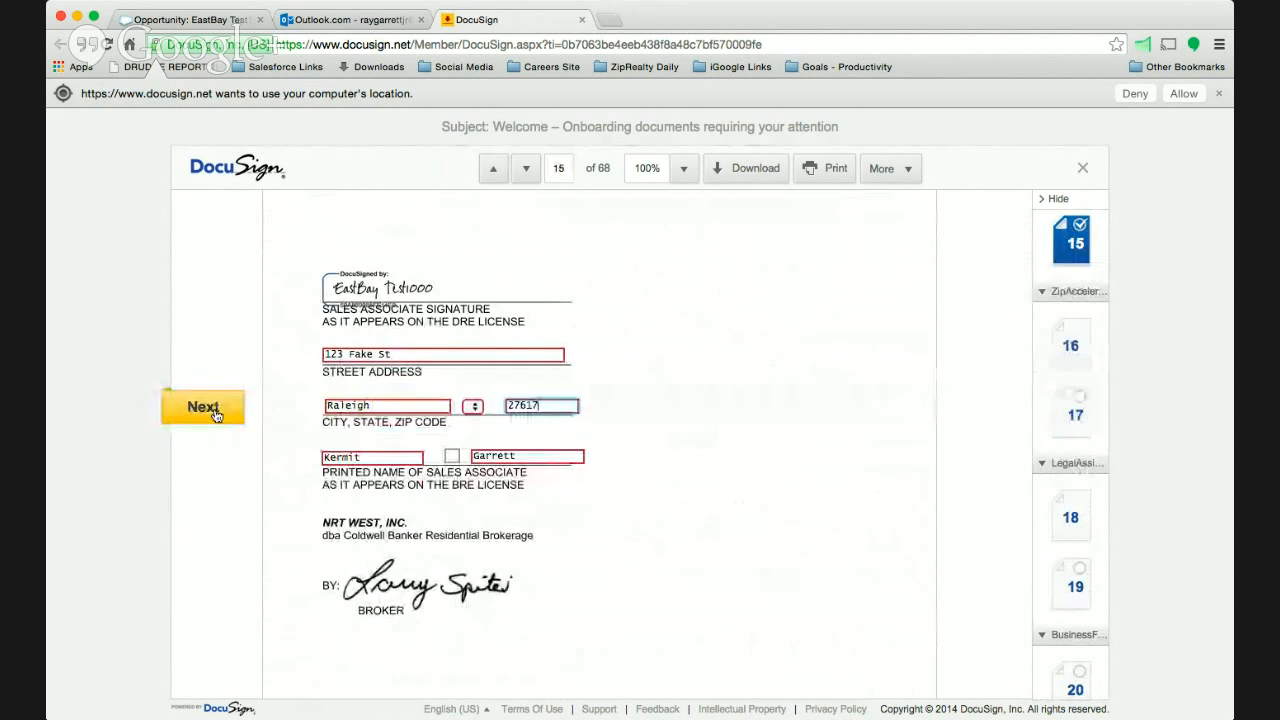
pyautogui.click(213, 411)
pyautogui.click(213, 411)
pyautogui.click(213, 411)
pyautogui.click(212, 410)
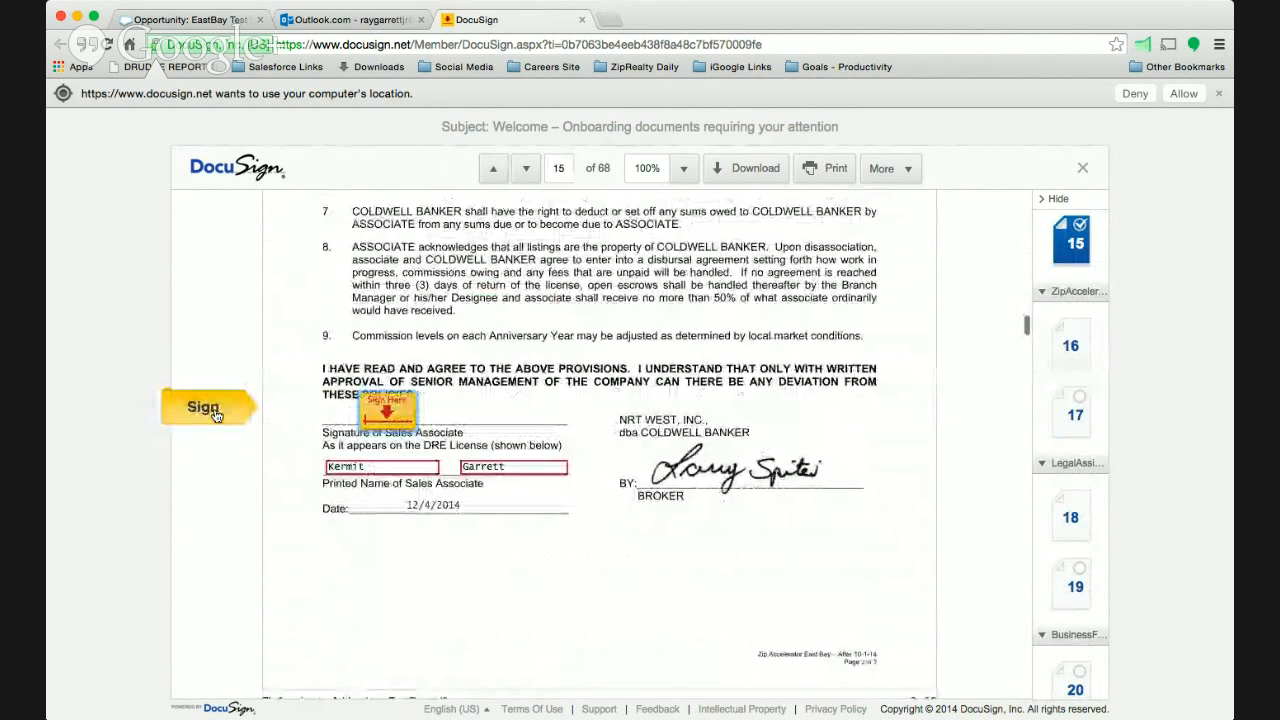
pyautogui.click(195, 412)
# - Sign Appendix 1 to the Independent Contractor Agreement and advance to the signature field of the Appendix 2 Business Fee Agreement
pyautogui.click(182, 414)
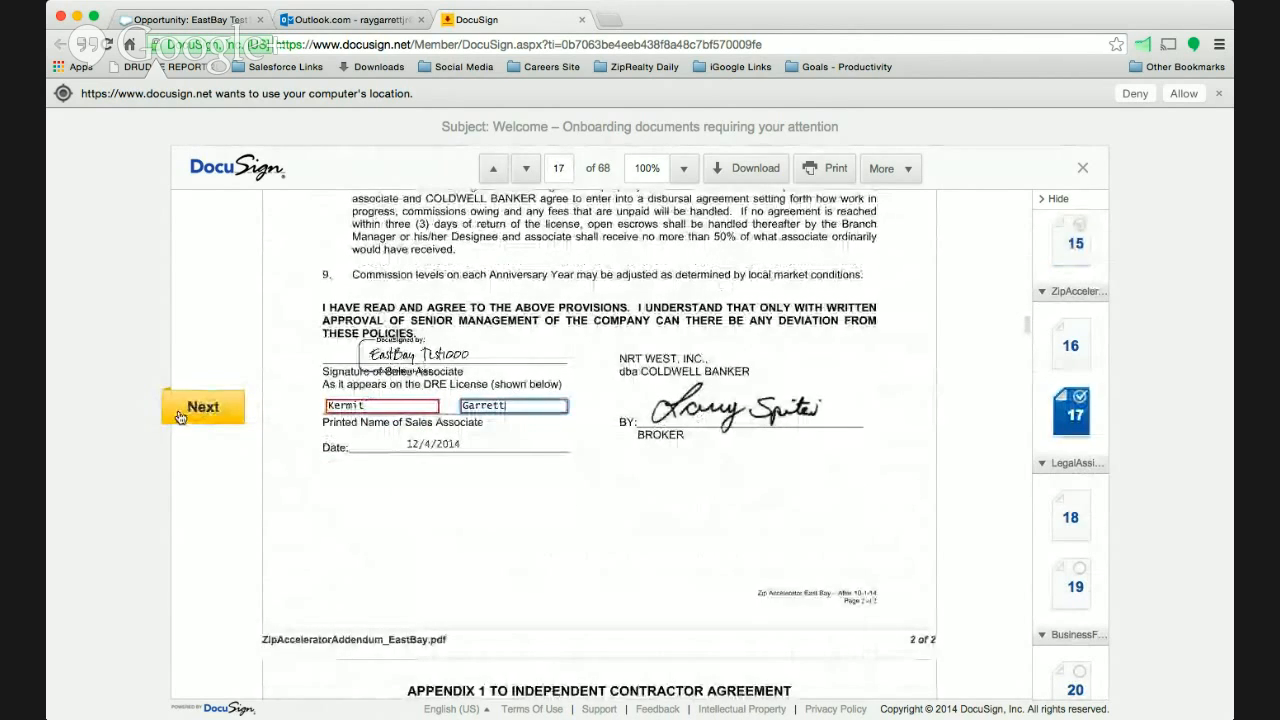
pyautogui.click(182, 414)
pyautogui.click(362, 340)
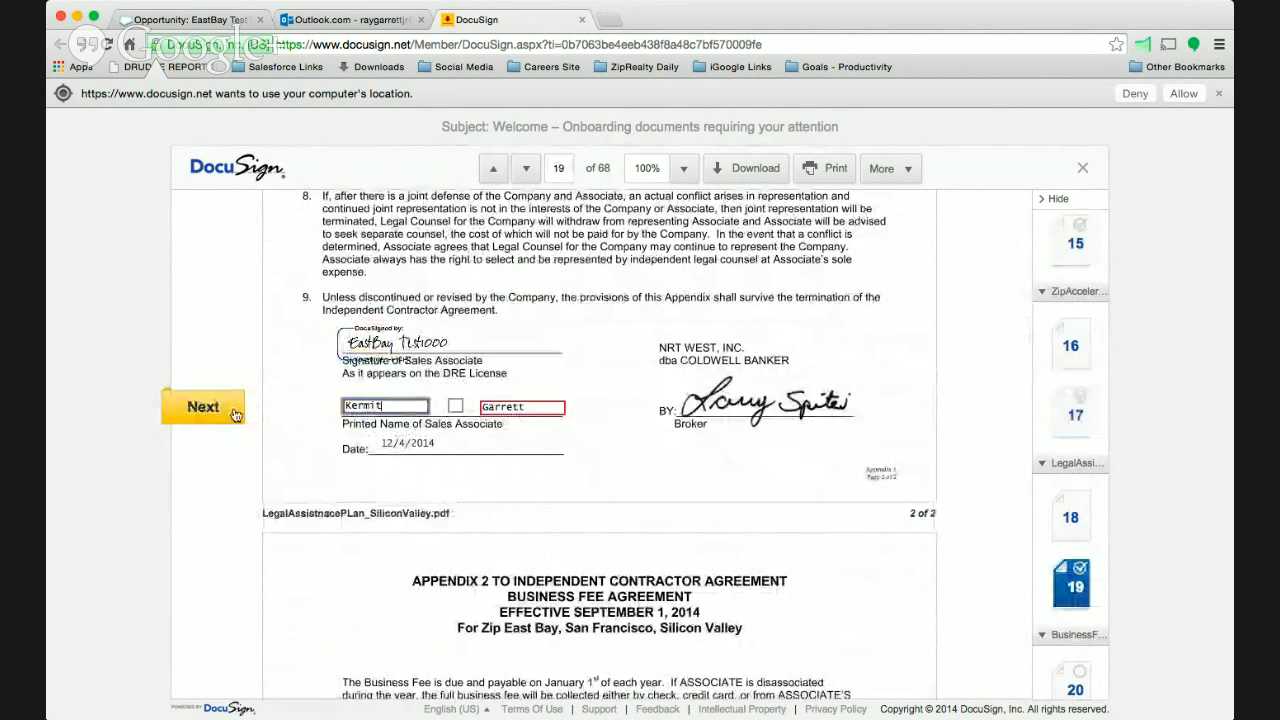
pyautogui.click(230, 414)
pyautogui.click(230, 414)
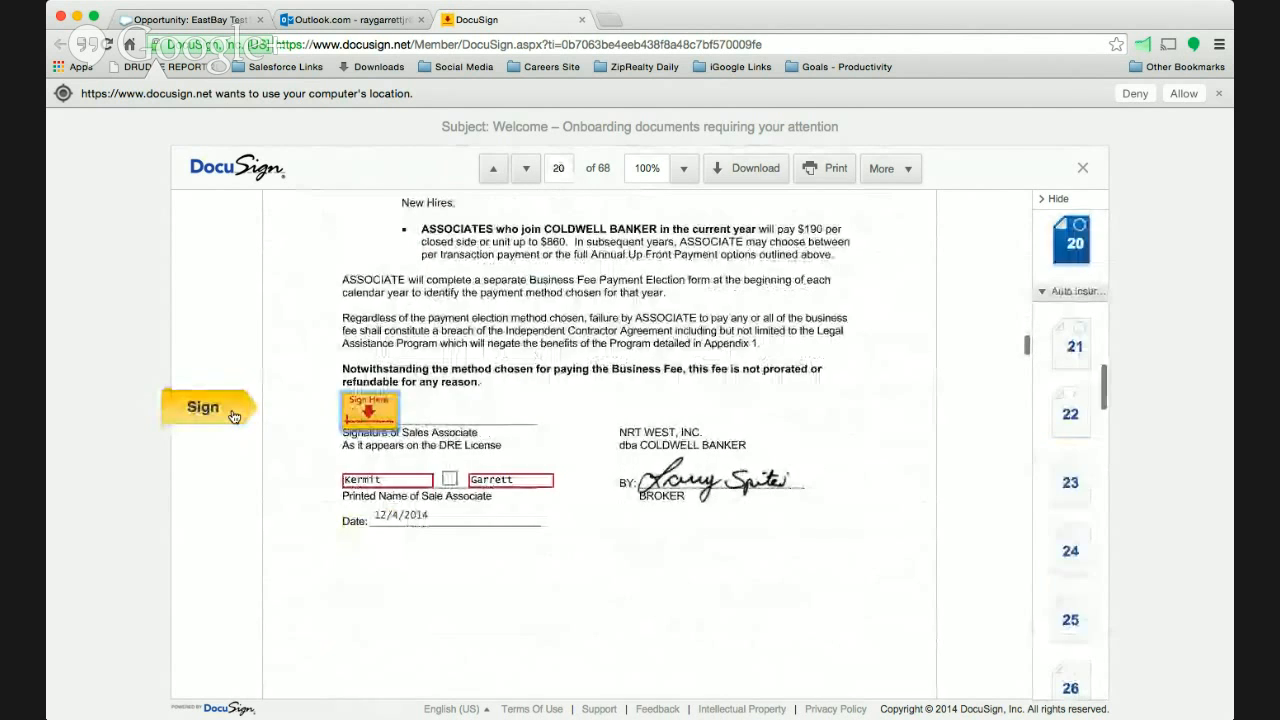
# - Sign the Appendix 2 Business Fee Agreement as sales associate and advance through its prefilled printed name fields
pyautogui.click(226, 410)
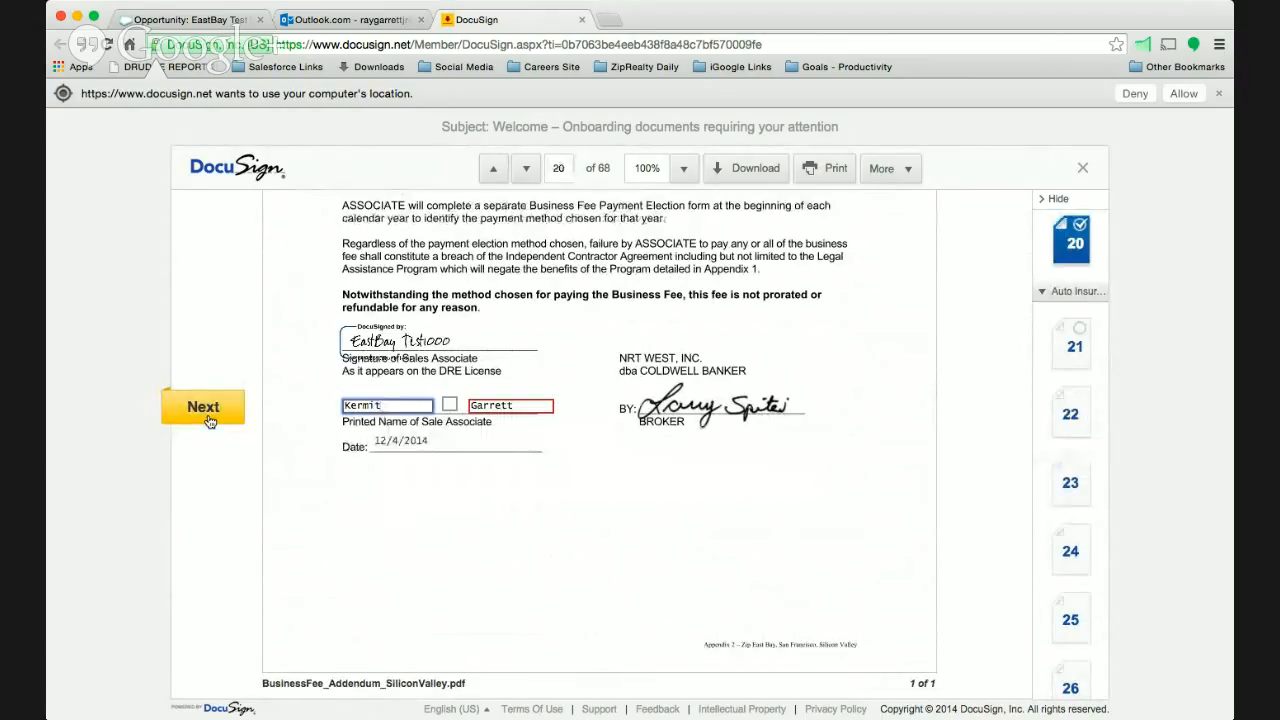
pyautogui.click(203, 407)
pyautogui.click(203, 407)
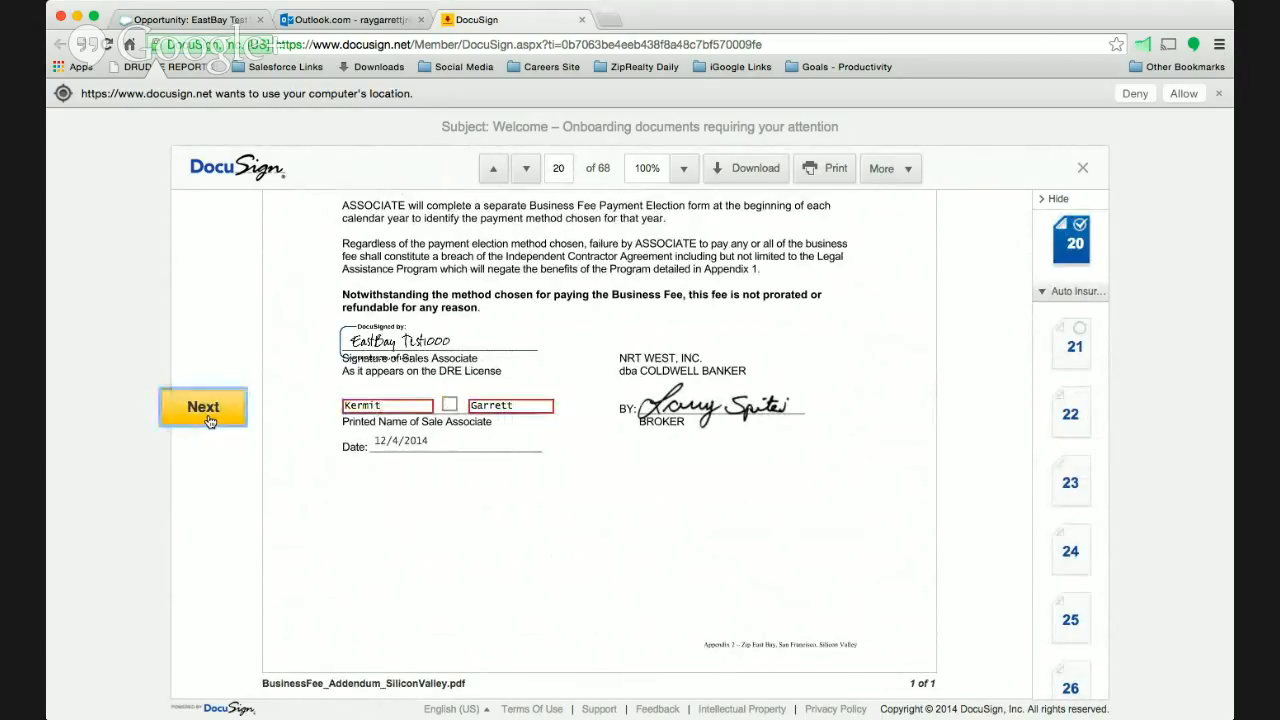
# - Sign the auto insurance form on page 21 and advance past the insured's prefilled printed name fields
pyautogui.click(203, 407)
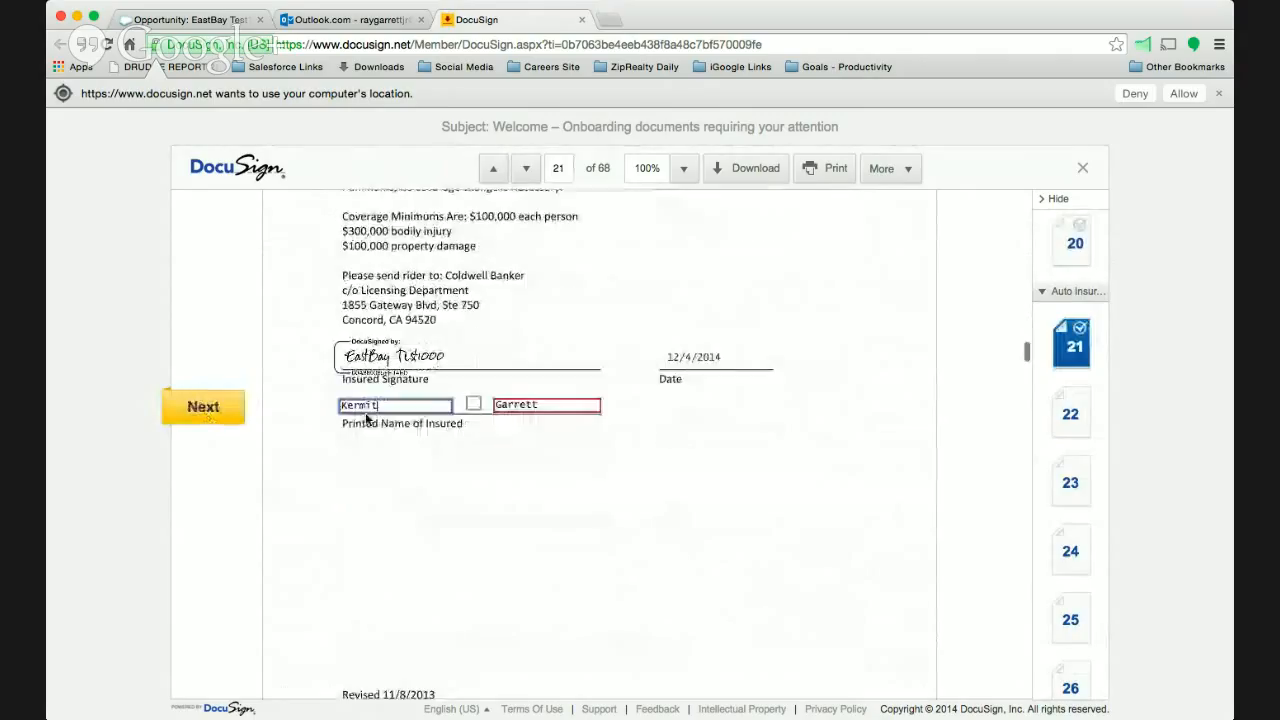
pyautogui.click(200, 410)
pyautogui.click(200, 410)
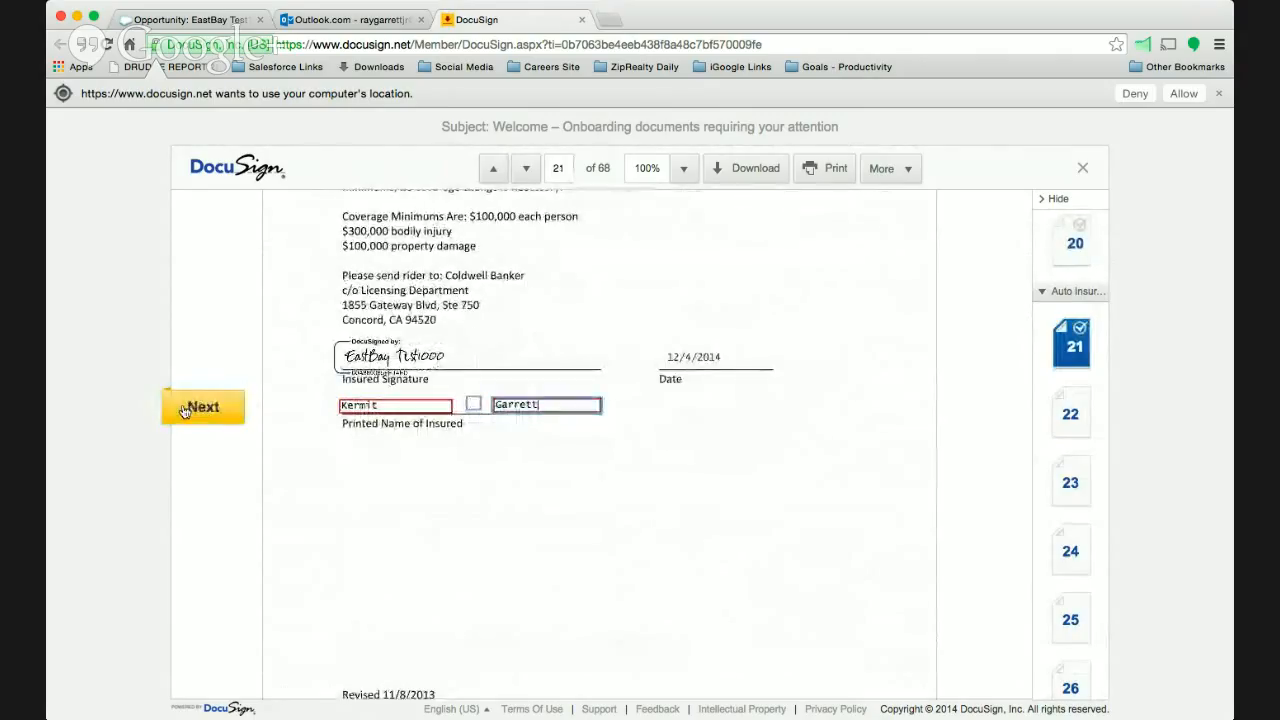
pyautogui.click(195, 410)
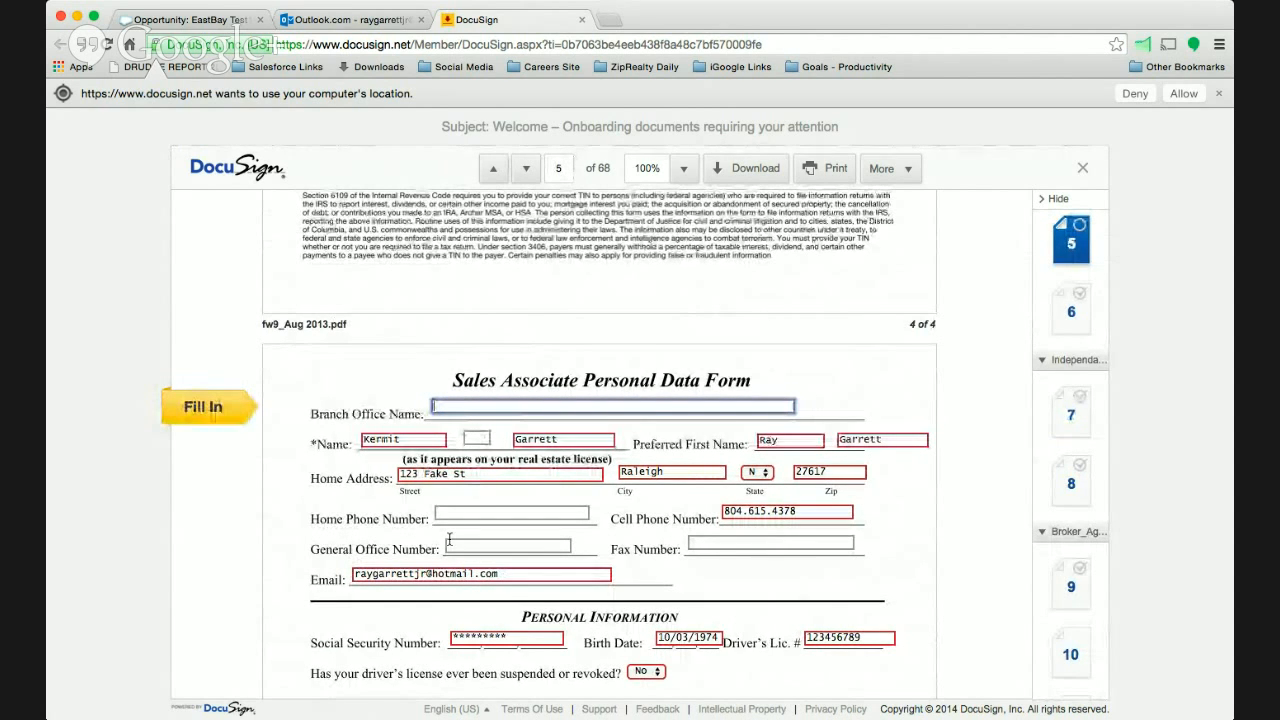
# - Enter Smithfield as the branch office name on the Sales Associate Personal Data Form and confirm signing of the envelope
pyautogui.write('Smi')
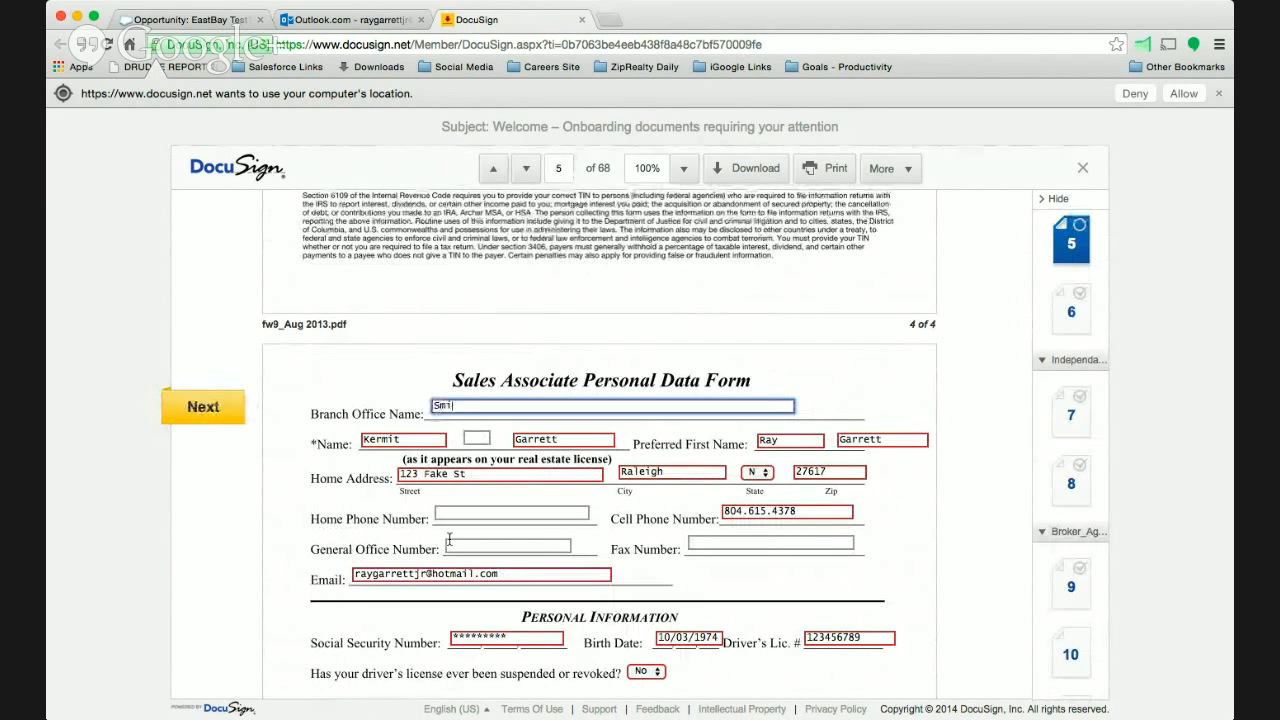
pyautogui.write('thfield')
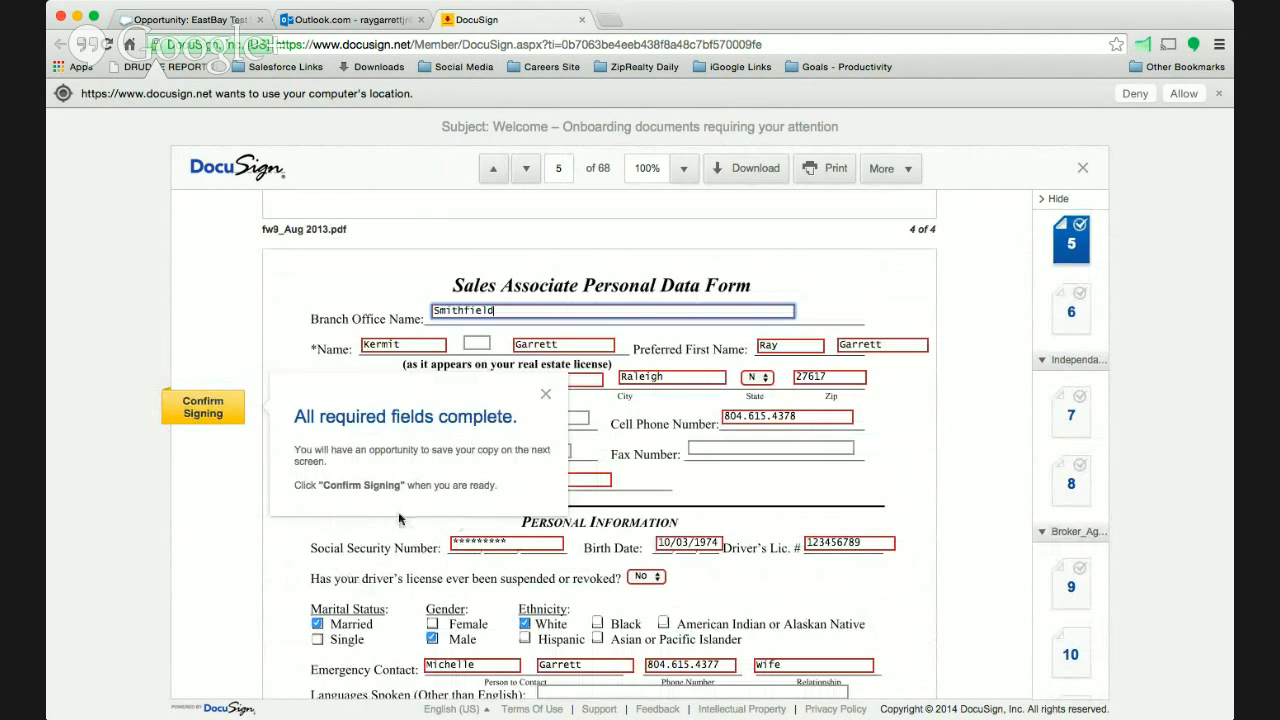
pyautogui.click(272, 402)
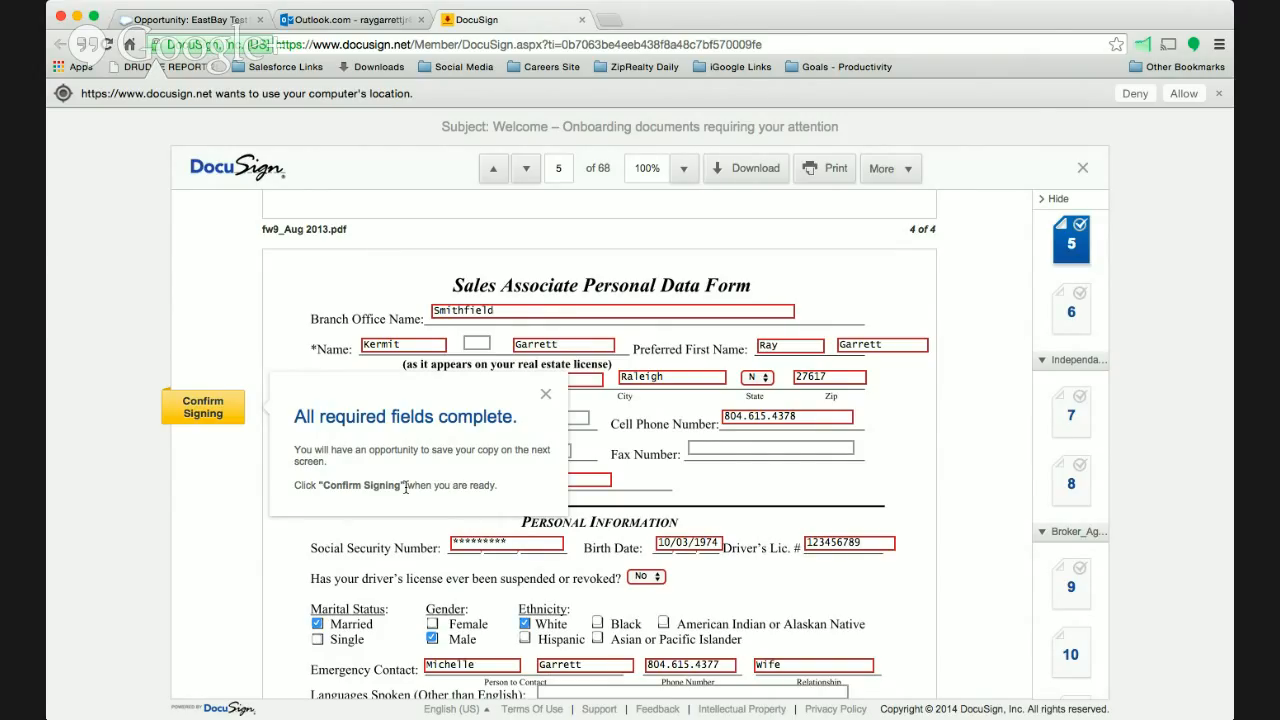
pyautogui.click(205, 407)
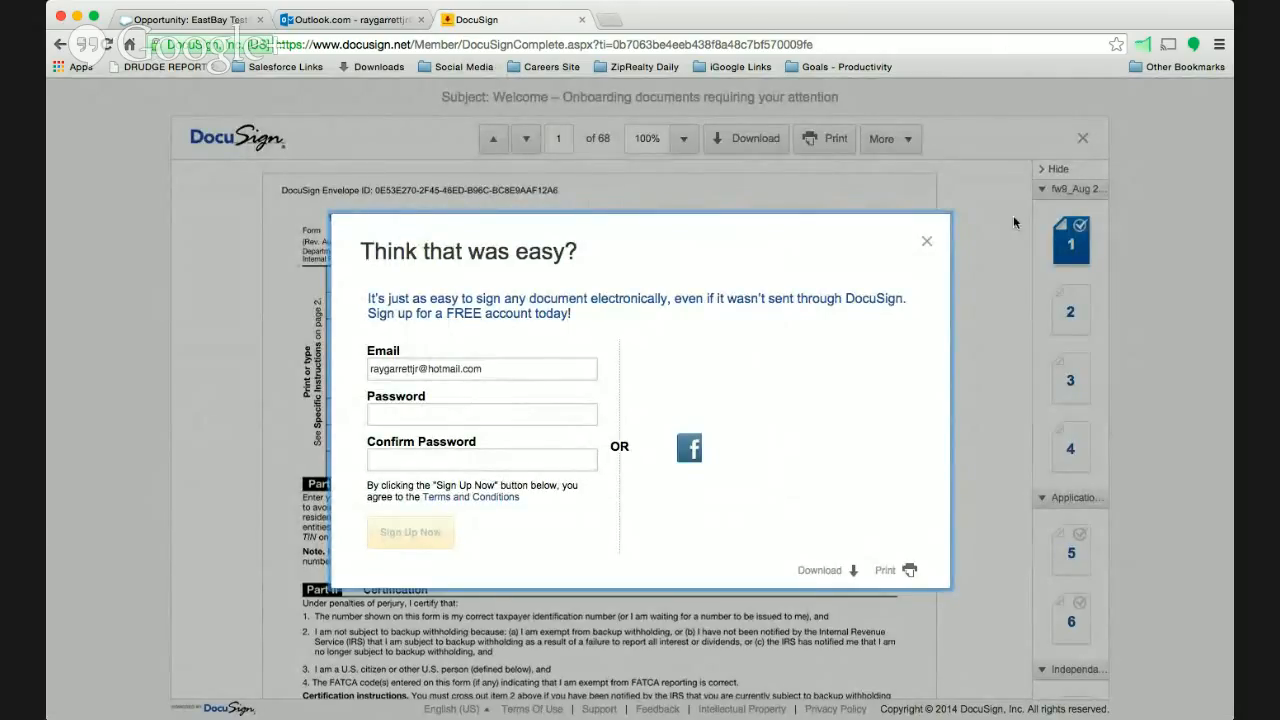
# - Dismiss the DocuSign free account offer, close the signing page and return to the Salesforce opportunity
pyautogui.click(924, 242)
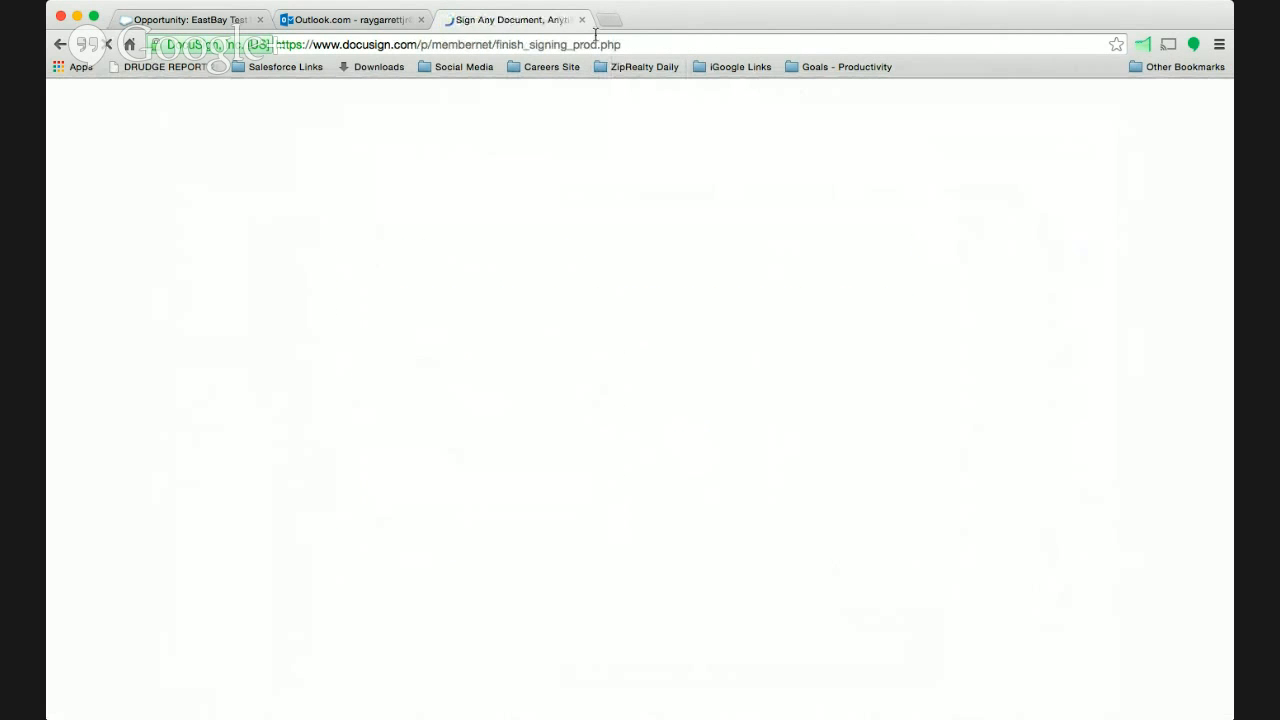
pyautogui.click(582, 19)
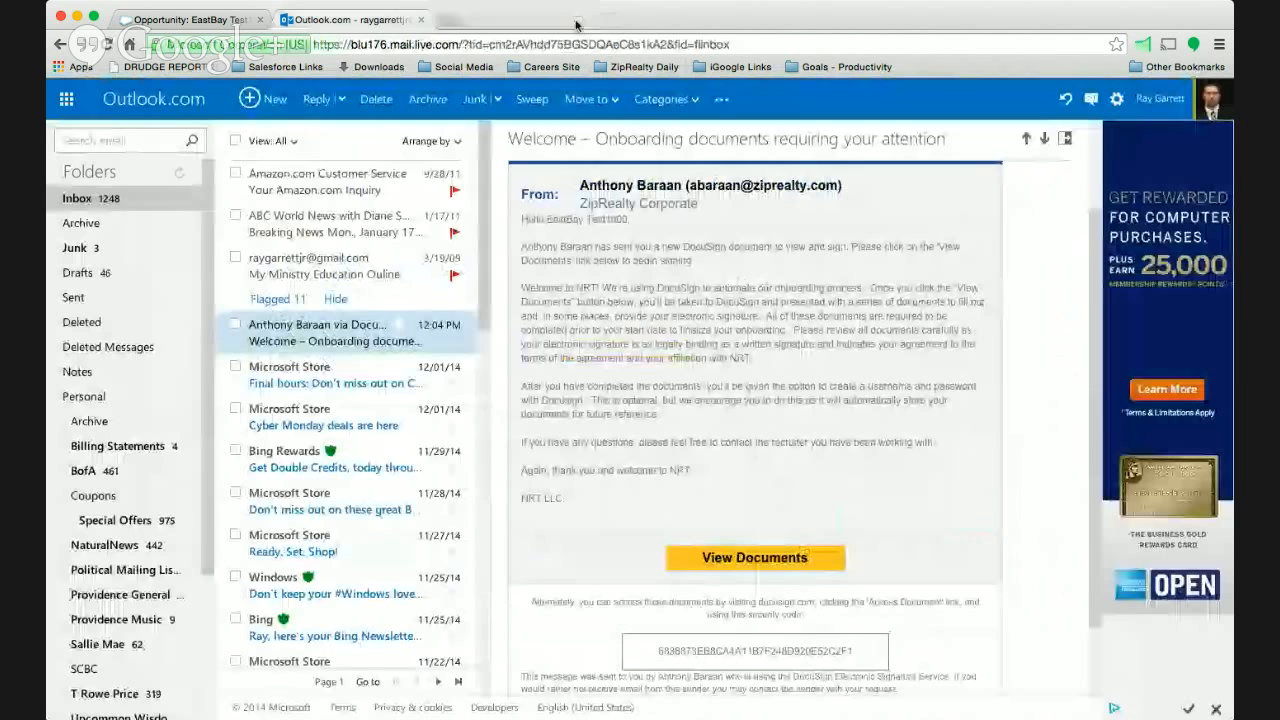
pyautogui.click(205, 20)
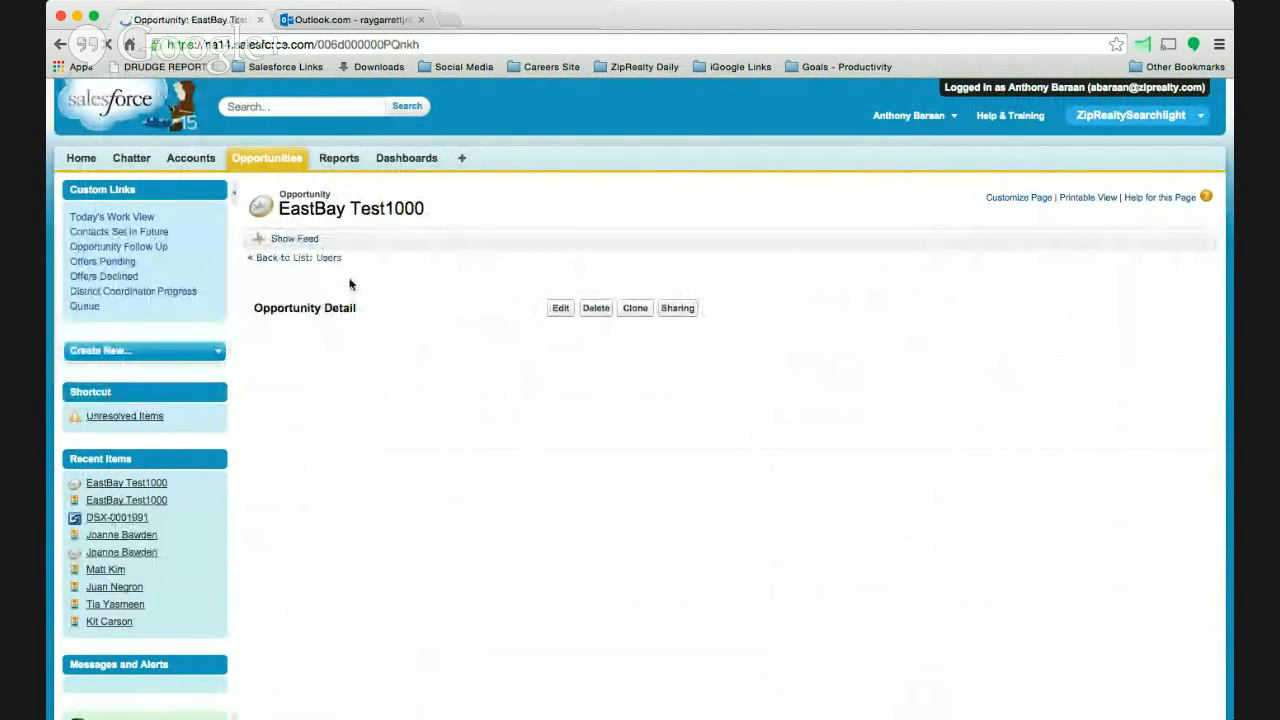
# - Examine the opportunity's details, onboarding data, life cycle dates and DocuSign envelope status
pyautogui.scroll(-10, 649, 431)
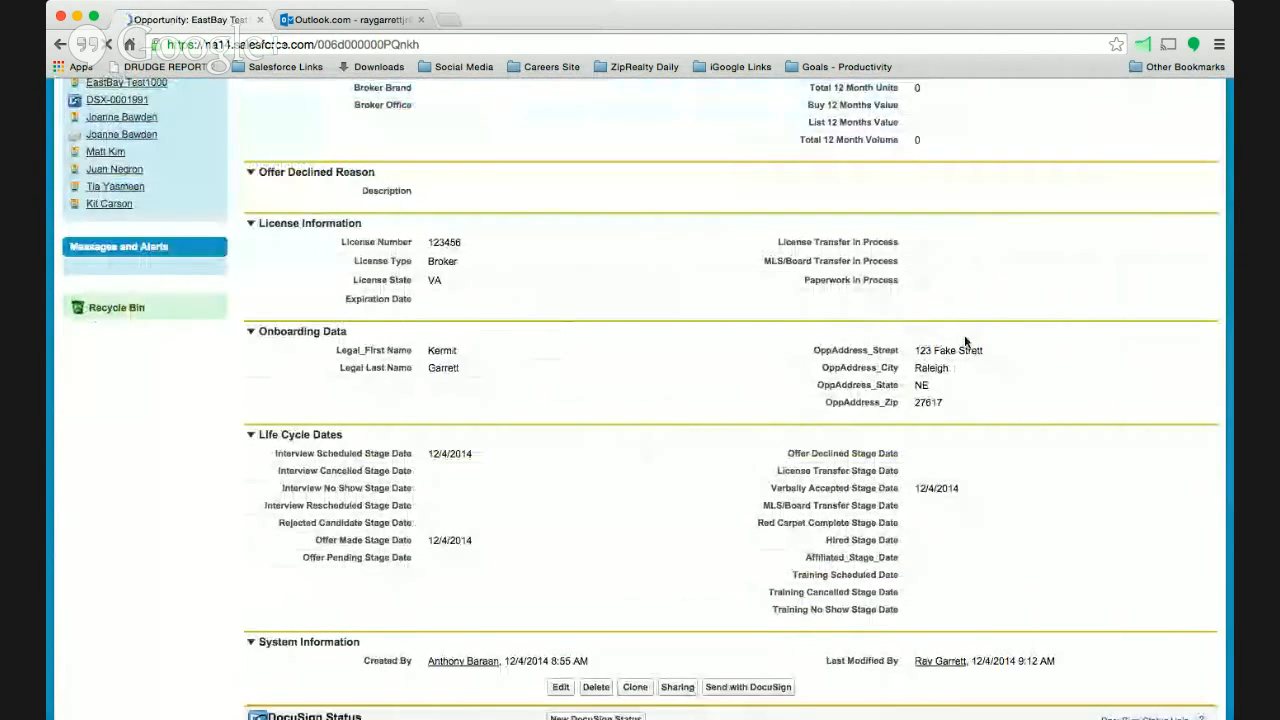
pyautogui.scroll(5, 738, 375)
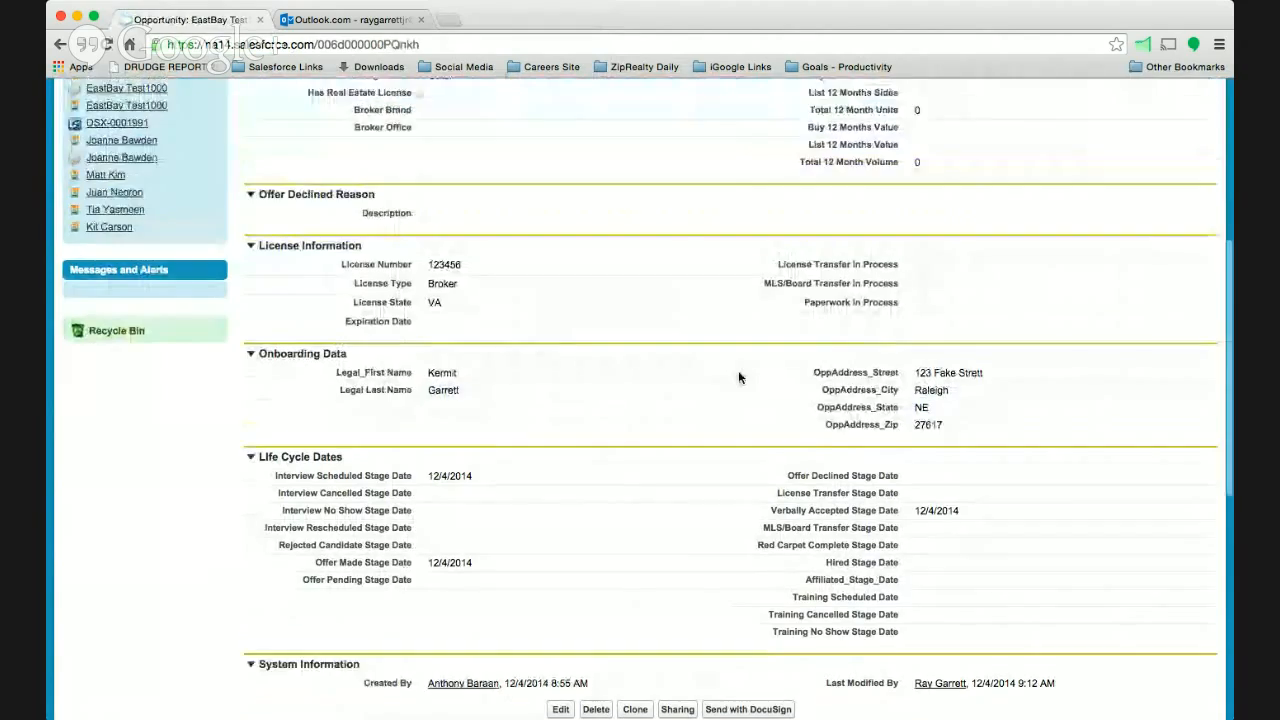
pyautogui.scroll(3, 738, 370)
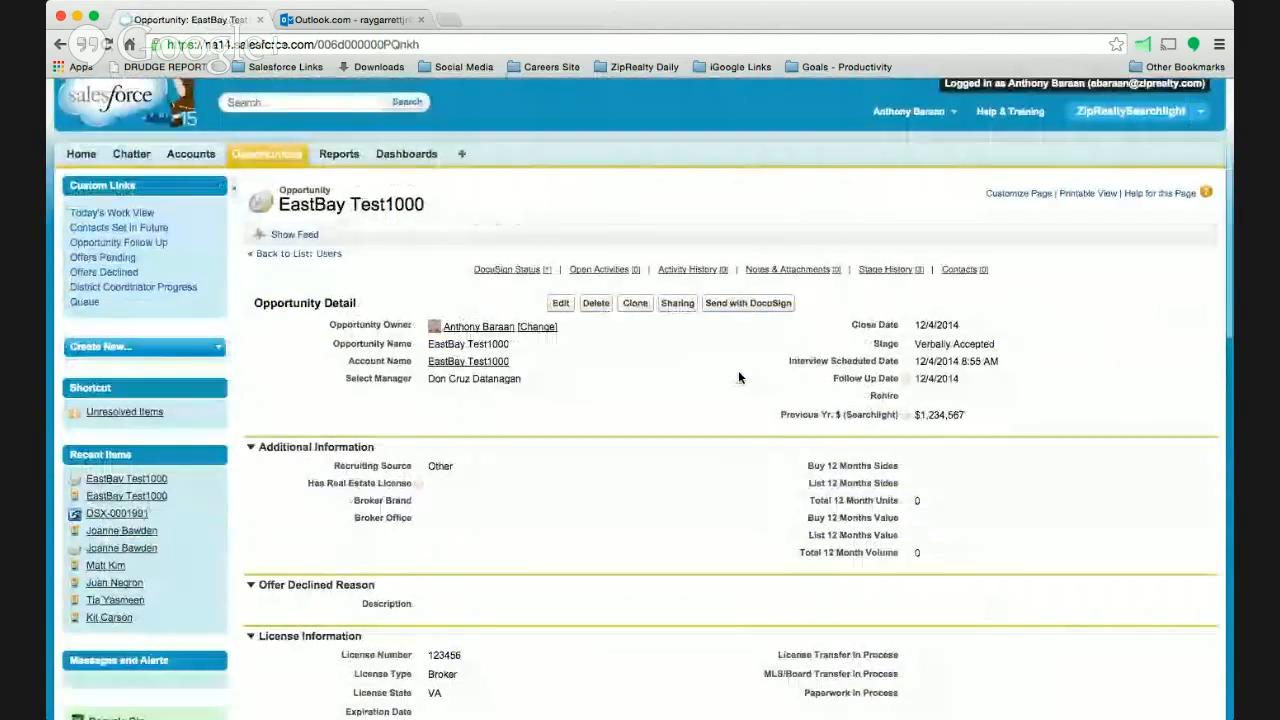
pyautogui.scroll(-15, 738, 370)
pyautogui.scroll(3, 739, 372)
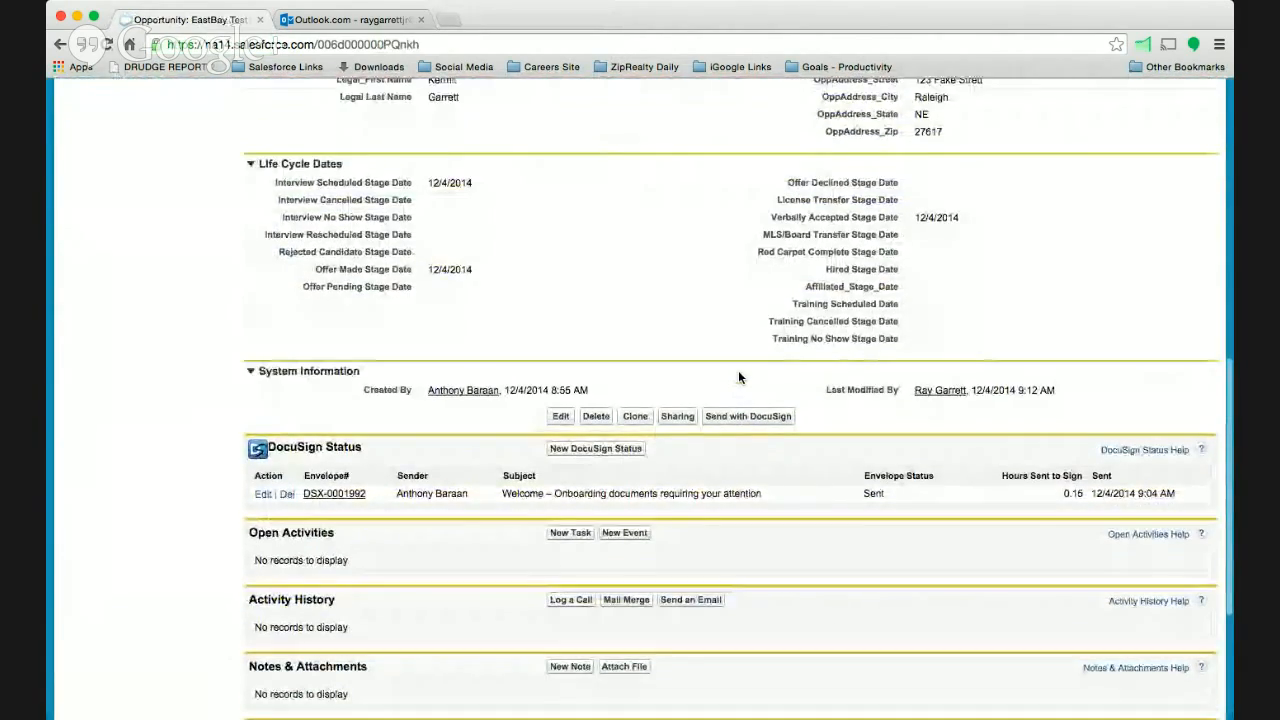
pyautogui.scroll(10, 738, 377)
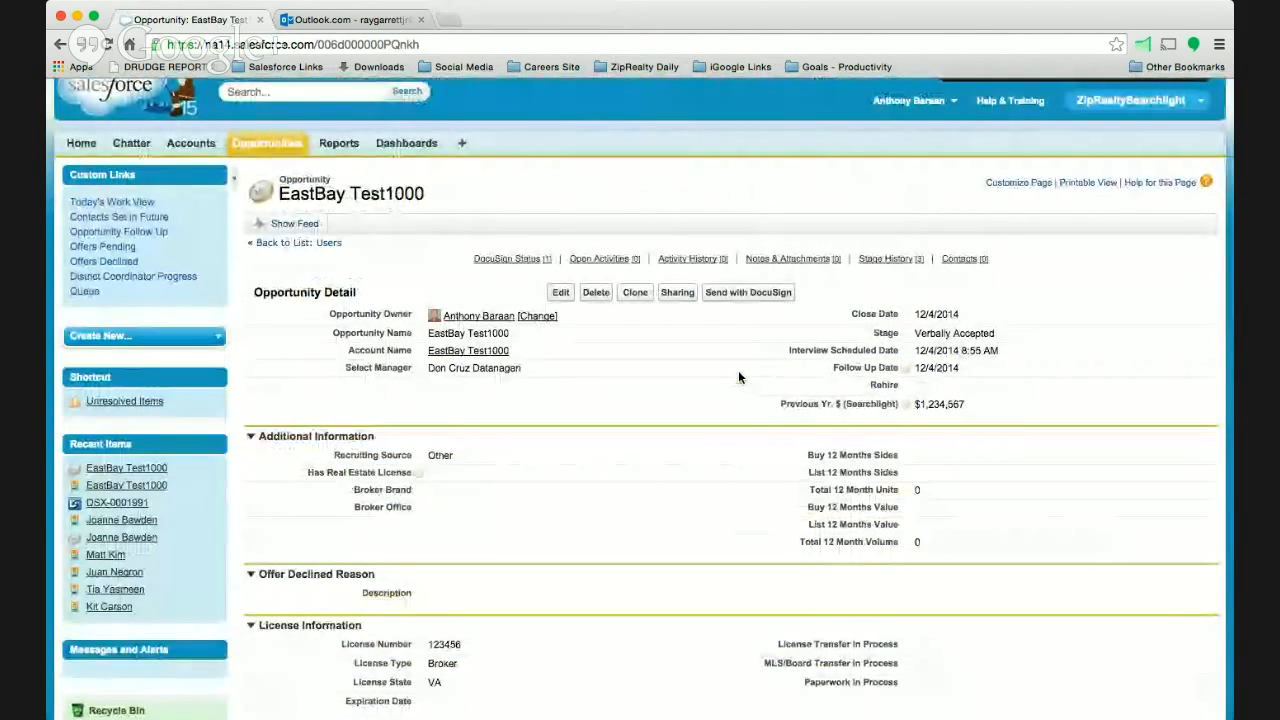
pyautogui.scroll(-3, 739, 377)
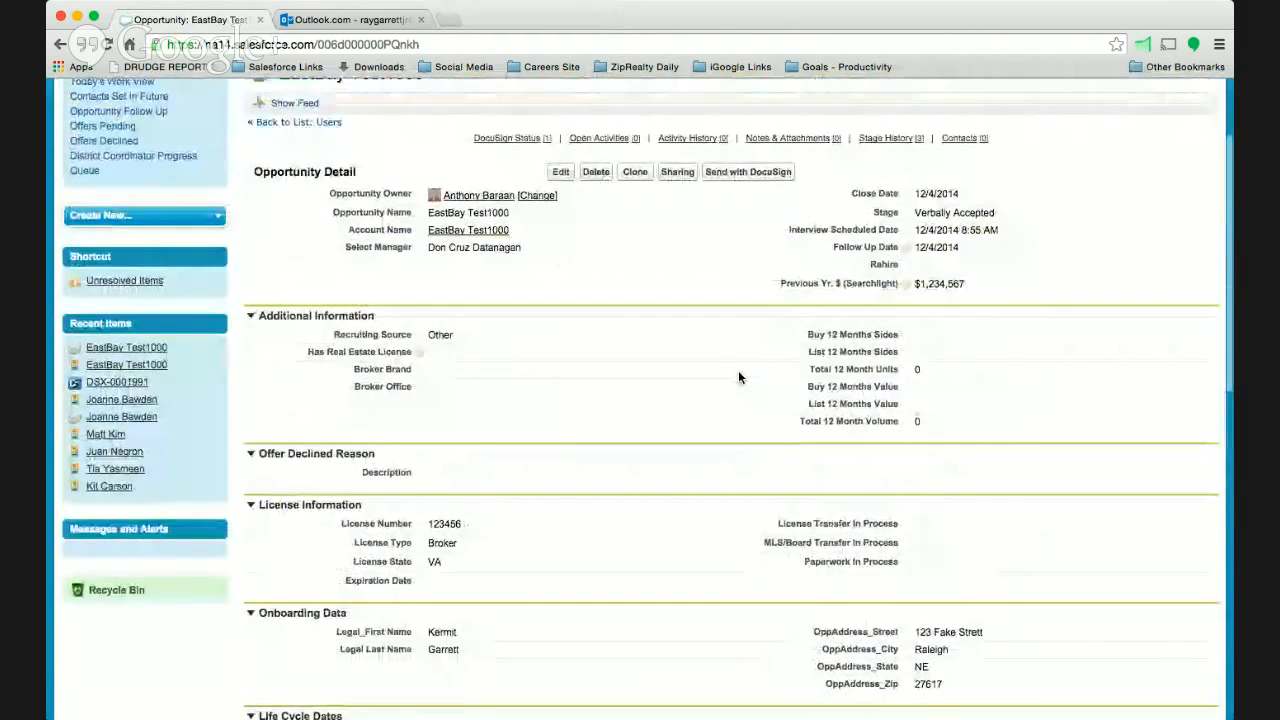
pyautogui.scroll(-4, 739, 377)
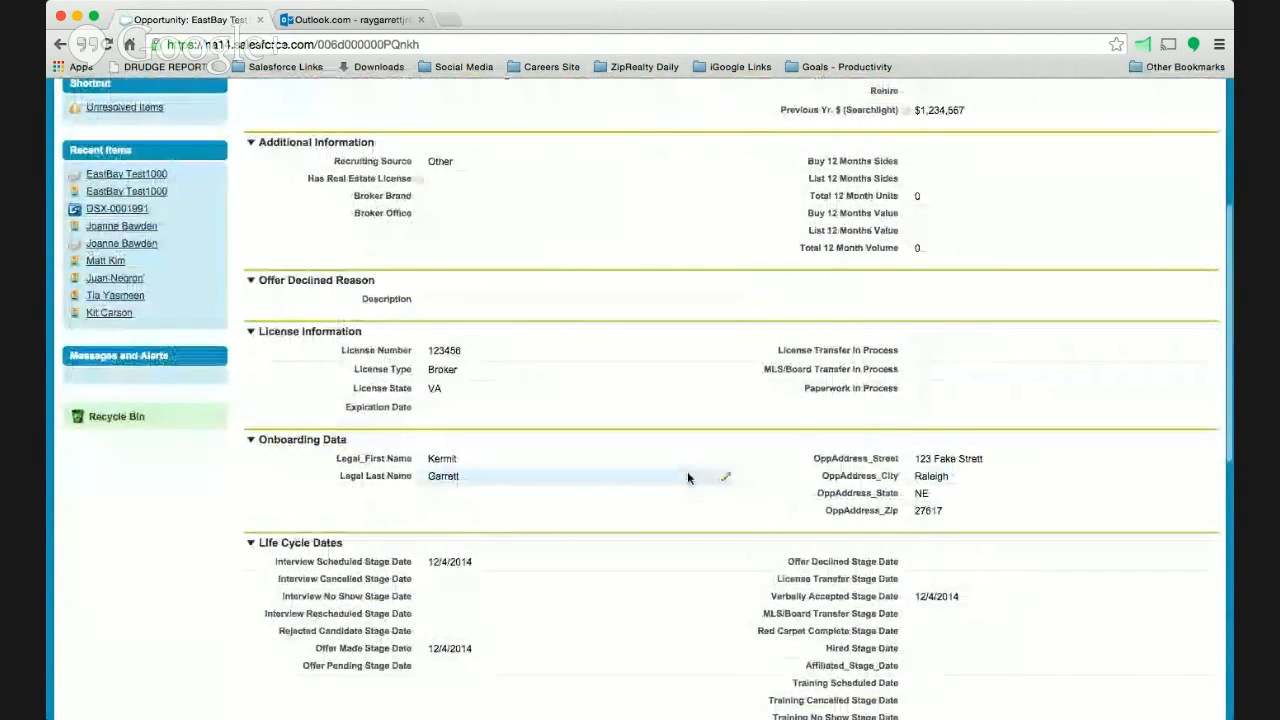
pyautogui.scroll(4, 671, 442)
pyautogui.scroll(-12, 671, 442)
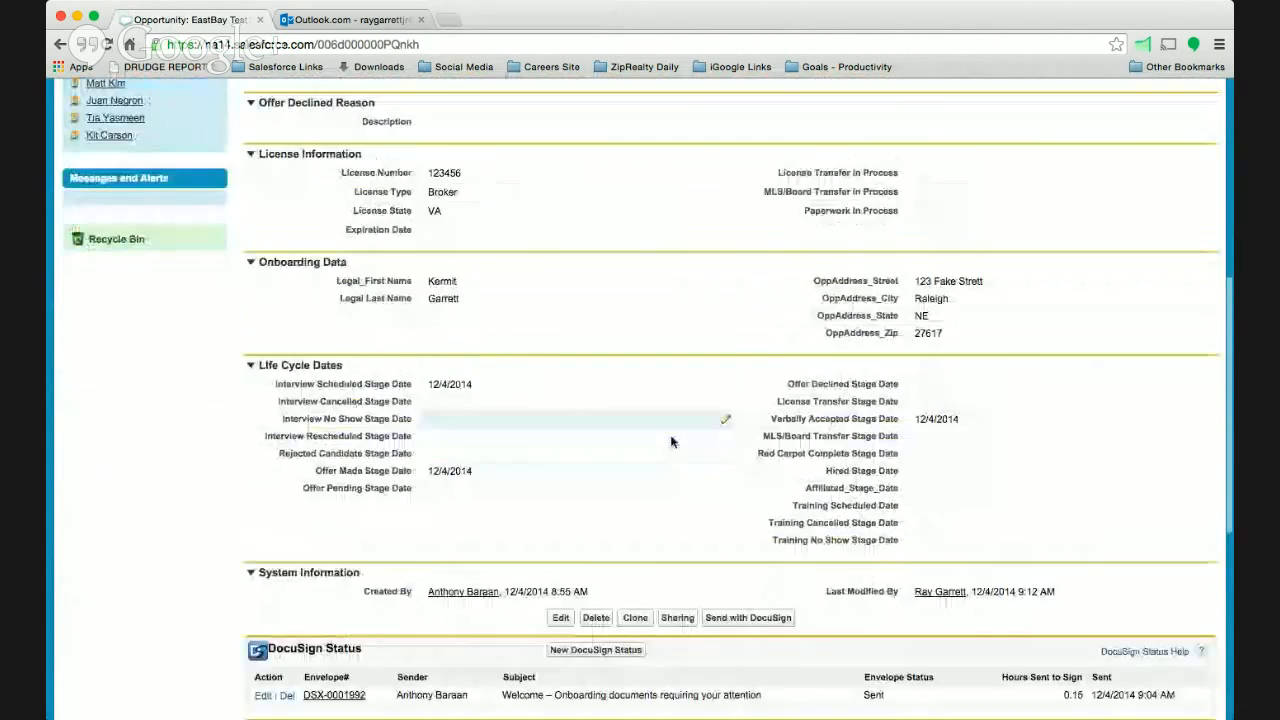
pyautogui.scroll(-2, 671, 442)
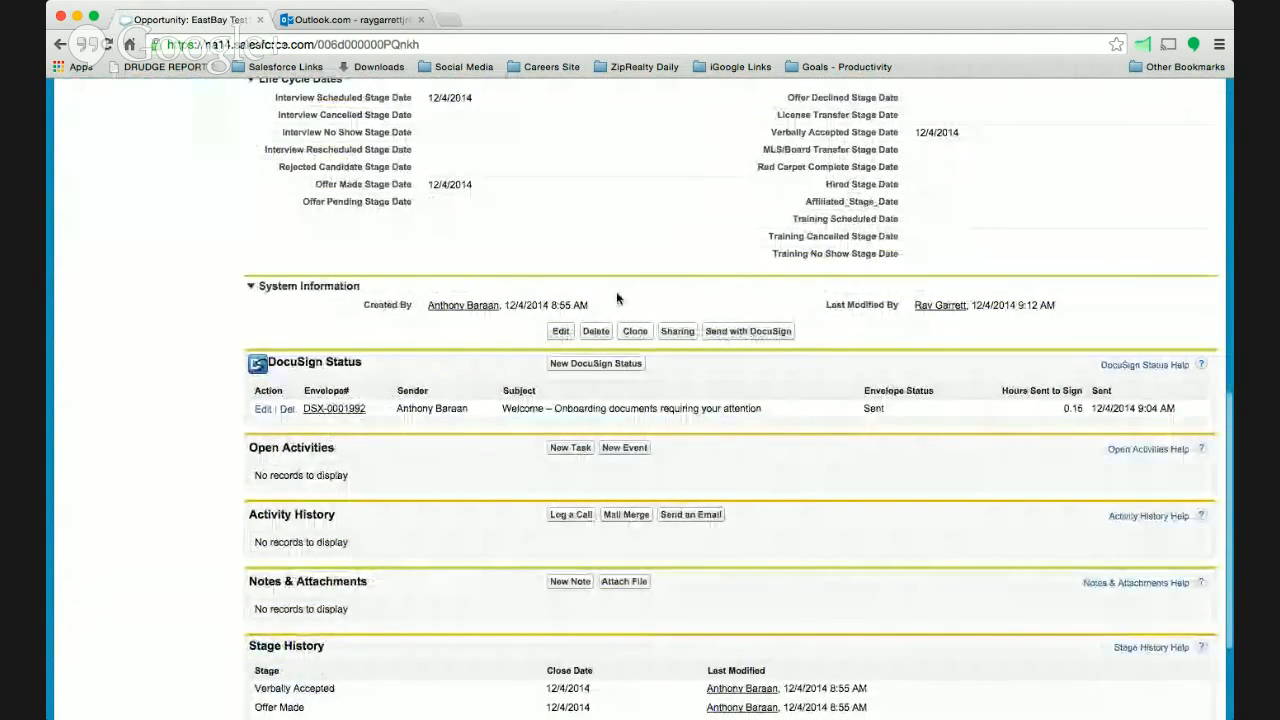
pyautogui.scroll(9, 616, 291)
pyautogui.scroll(-9, 616, 291)
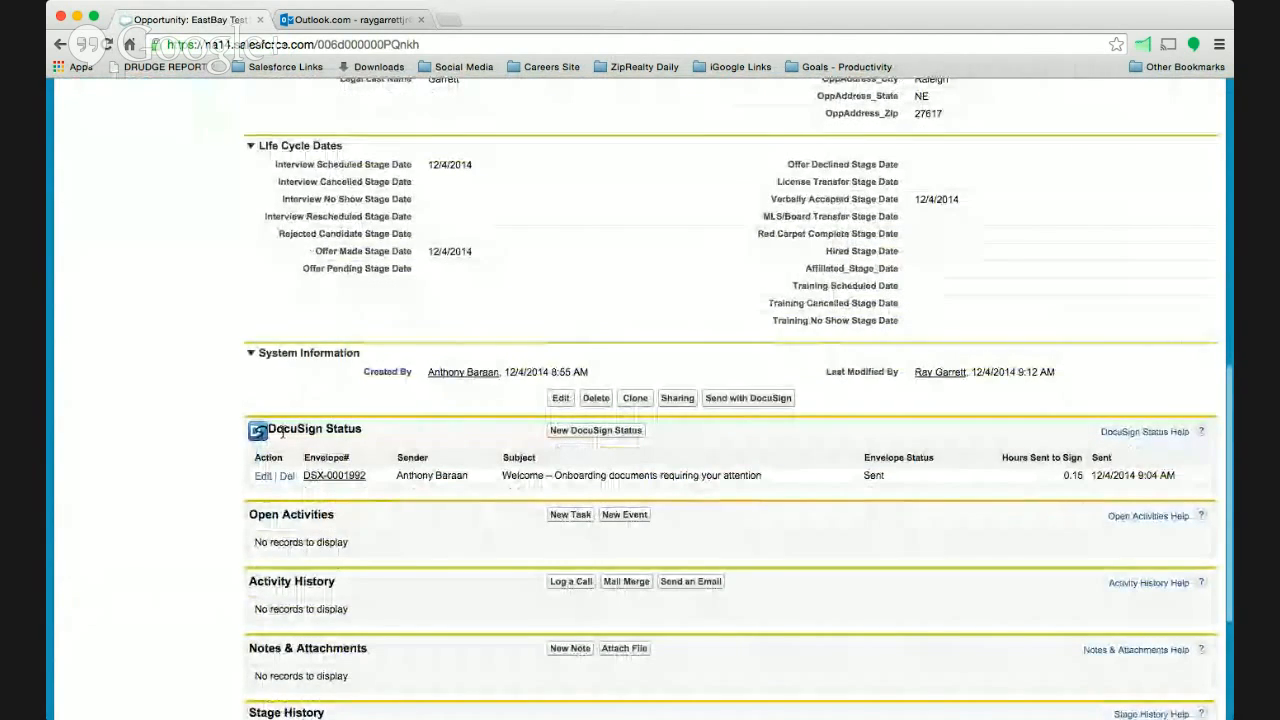
pyautogui.scroll(2, 335, 433)
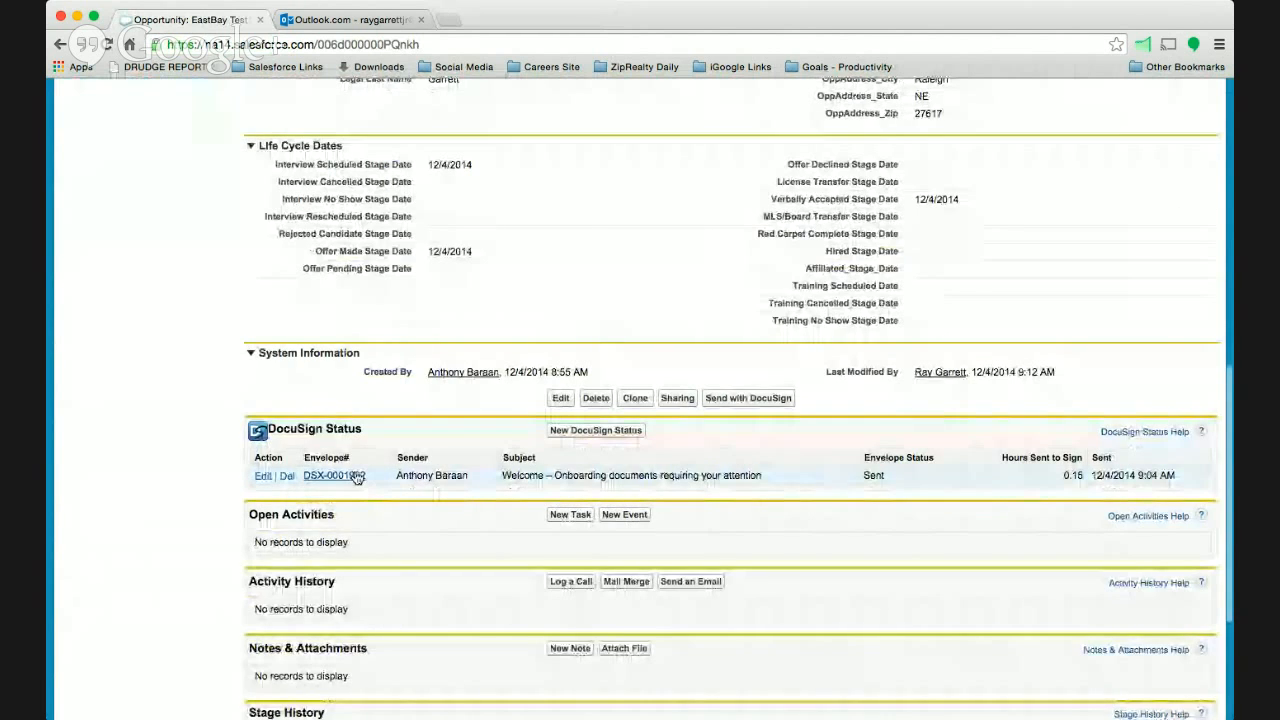
# - Open the onboarding documents' envelope record from the DocuSign status list and review its details and each recipient's status
pyautogui.click(335, 476)
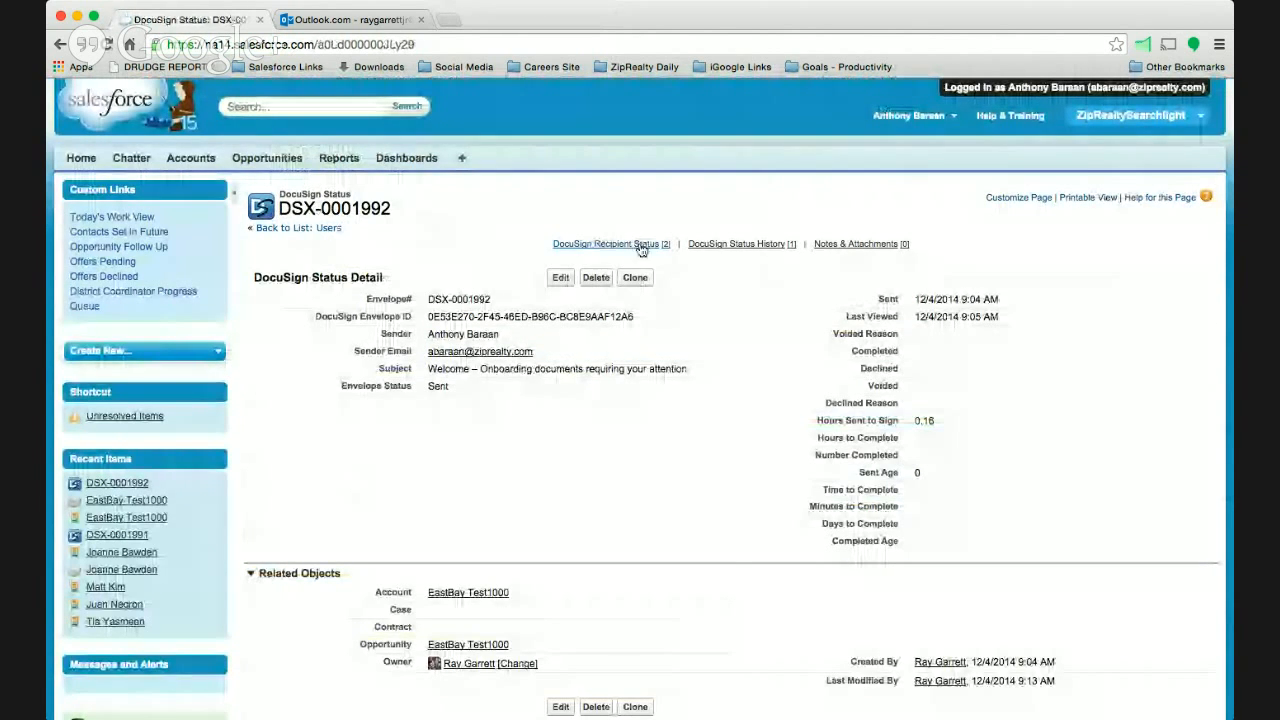
pyautogui.scroll(-5, 412, 393)
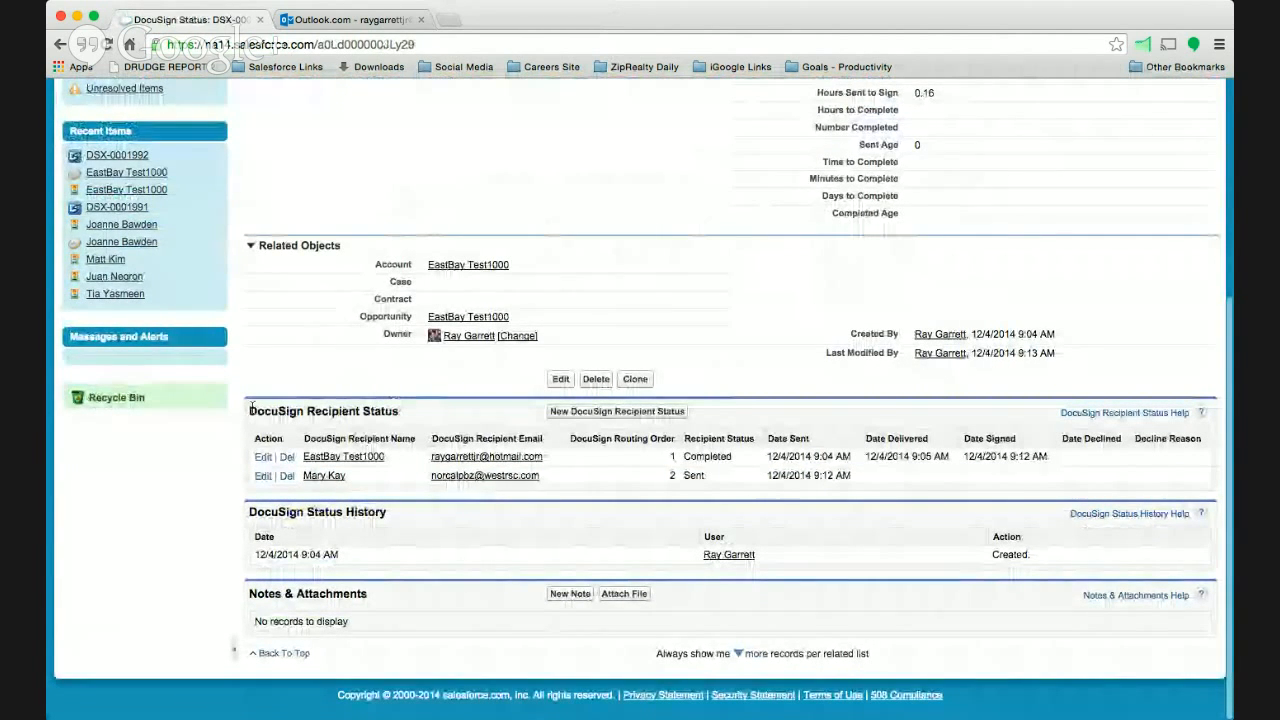
pyautogui.moveTo(248, 411); pyautogui.dragTo(408, 413)
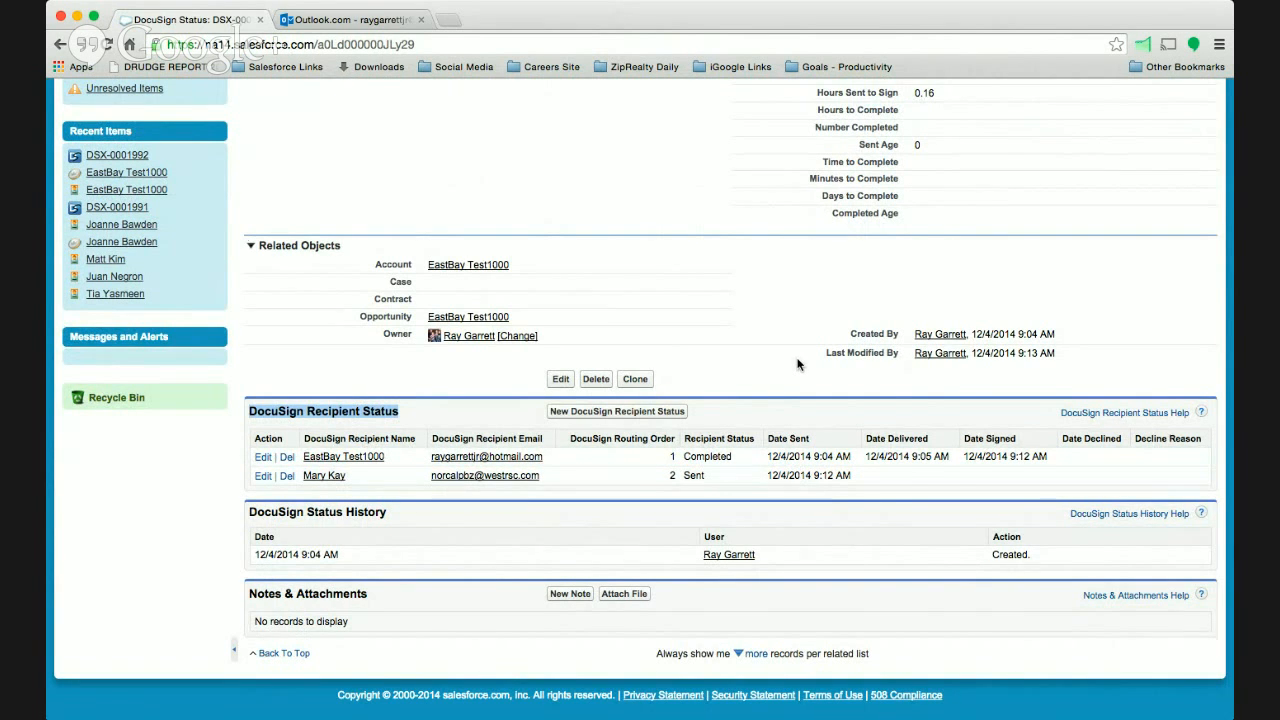
pyautogui.scroll(5, 797, 364)
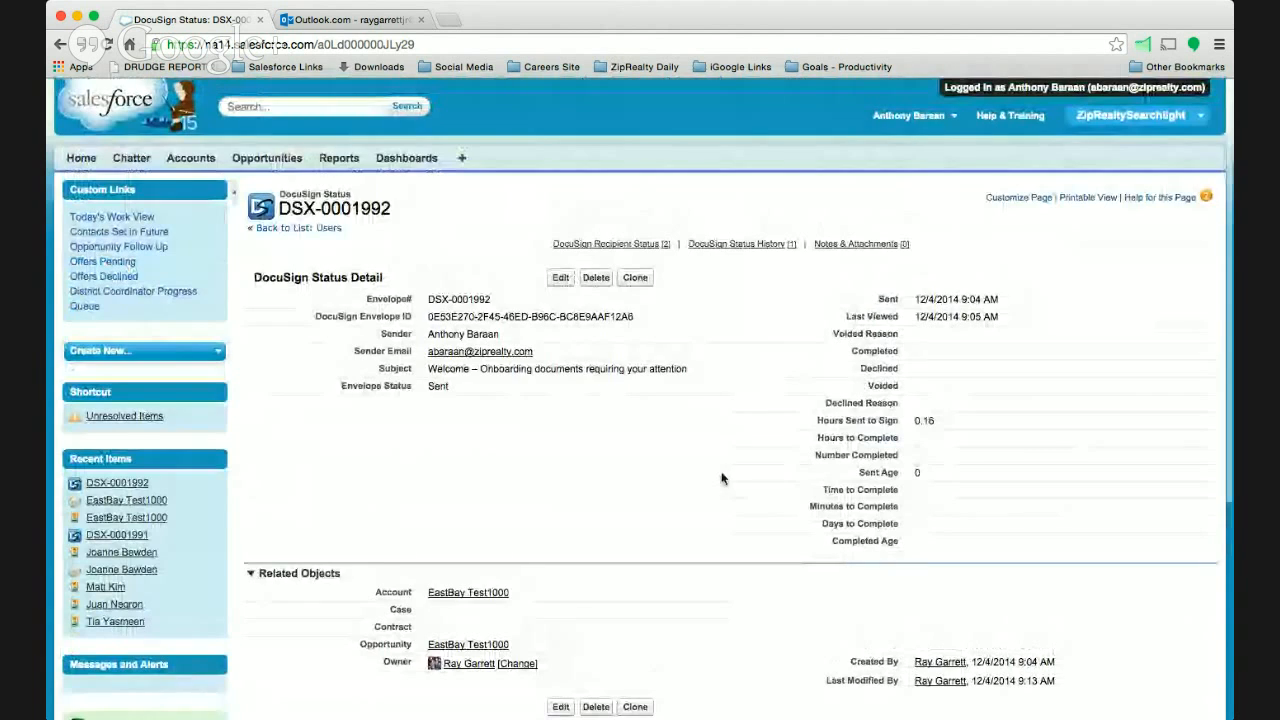
pyautogui.scroll(-3, 722, 479)
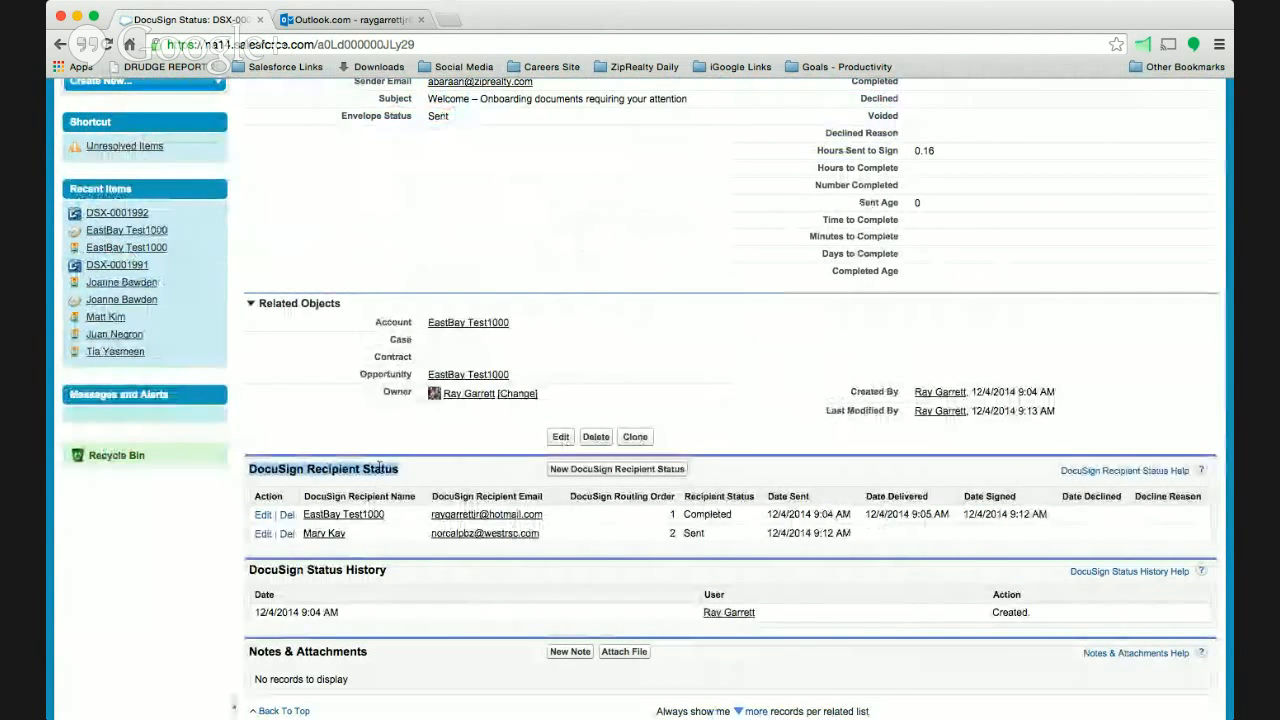
pyautogui.scroll(3, 694, 325)
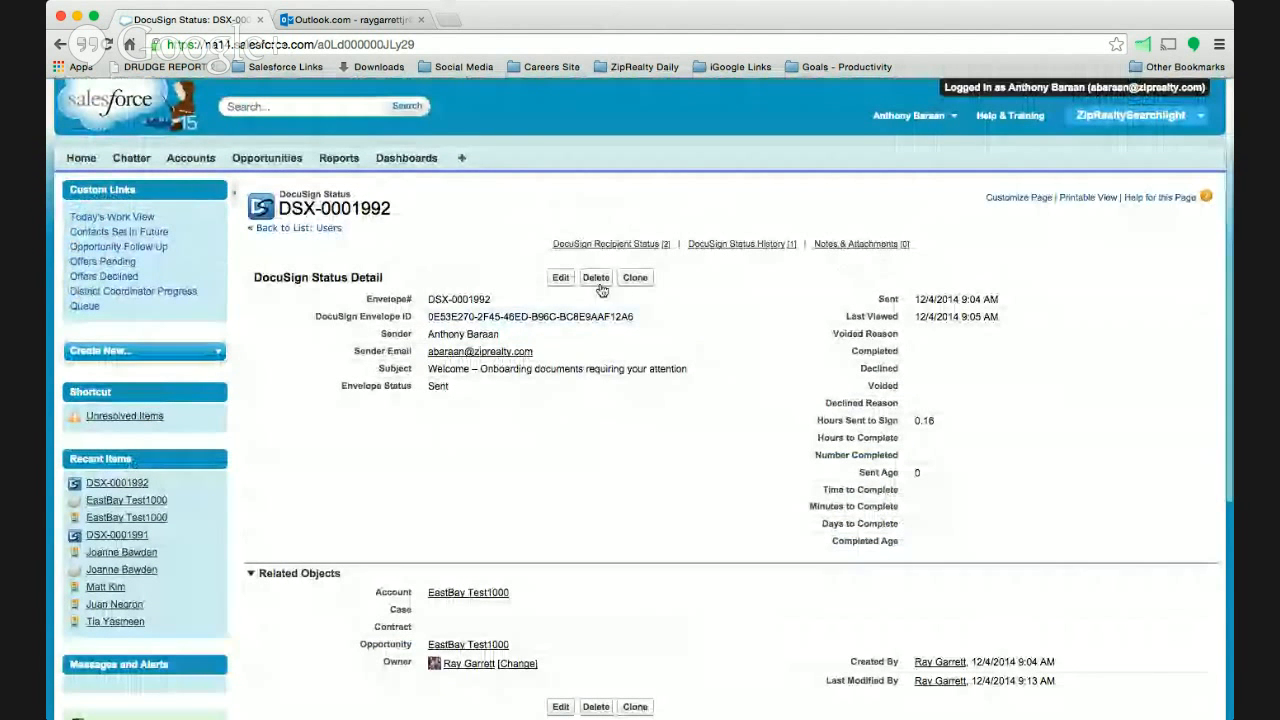
# - Return to the EastBay Test1000 opportunity and review its stage, license information, onboarding data, life cycle dates and DocuSign status
pyautogui.click(61, 45)
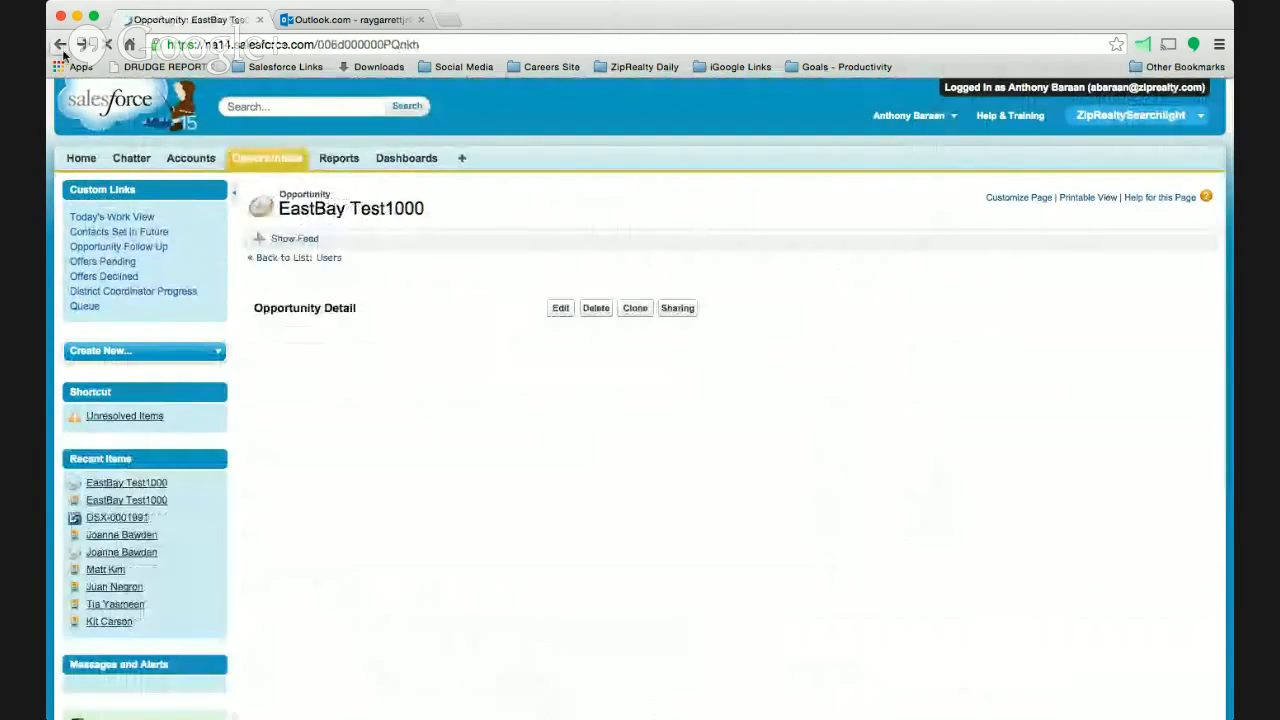
pyautogui.scroll(6, 668, 312)
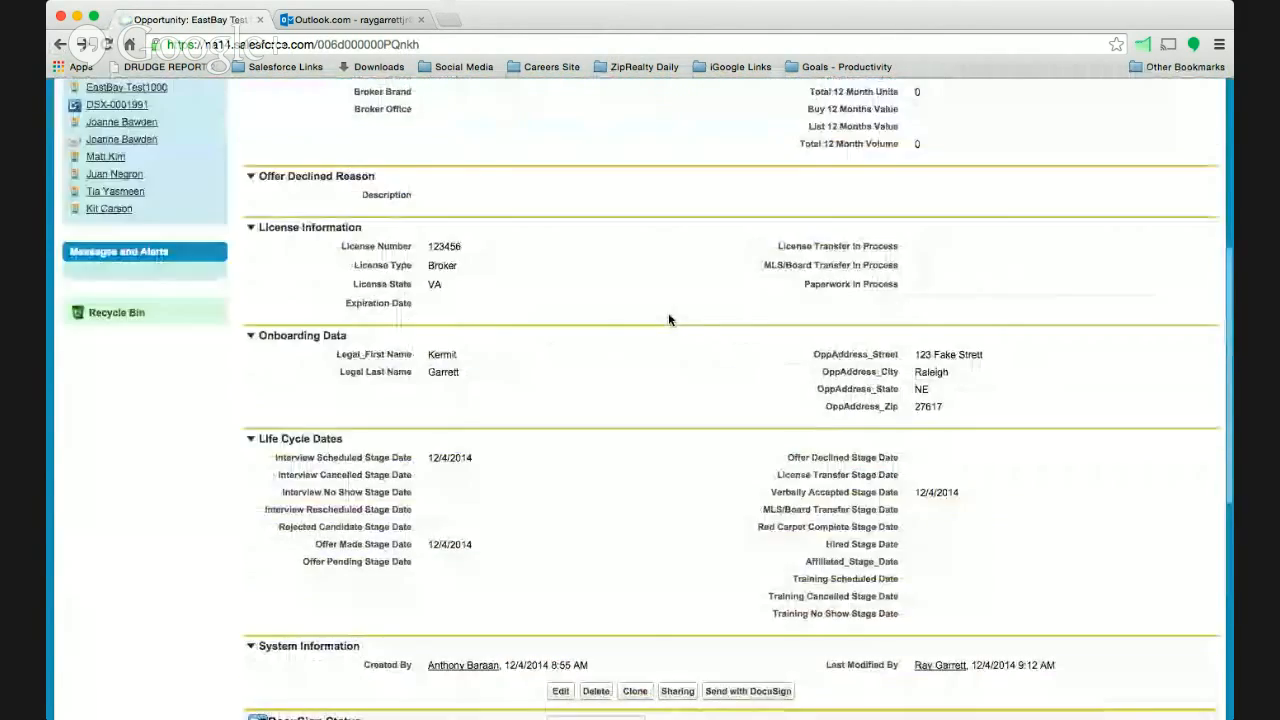
pyautogui.scroll(-3, 668, 318)
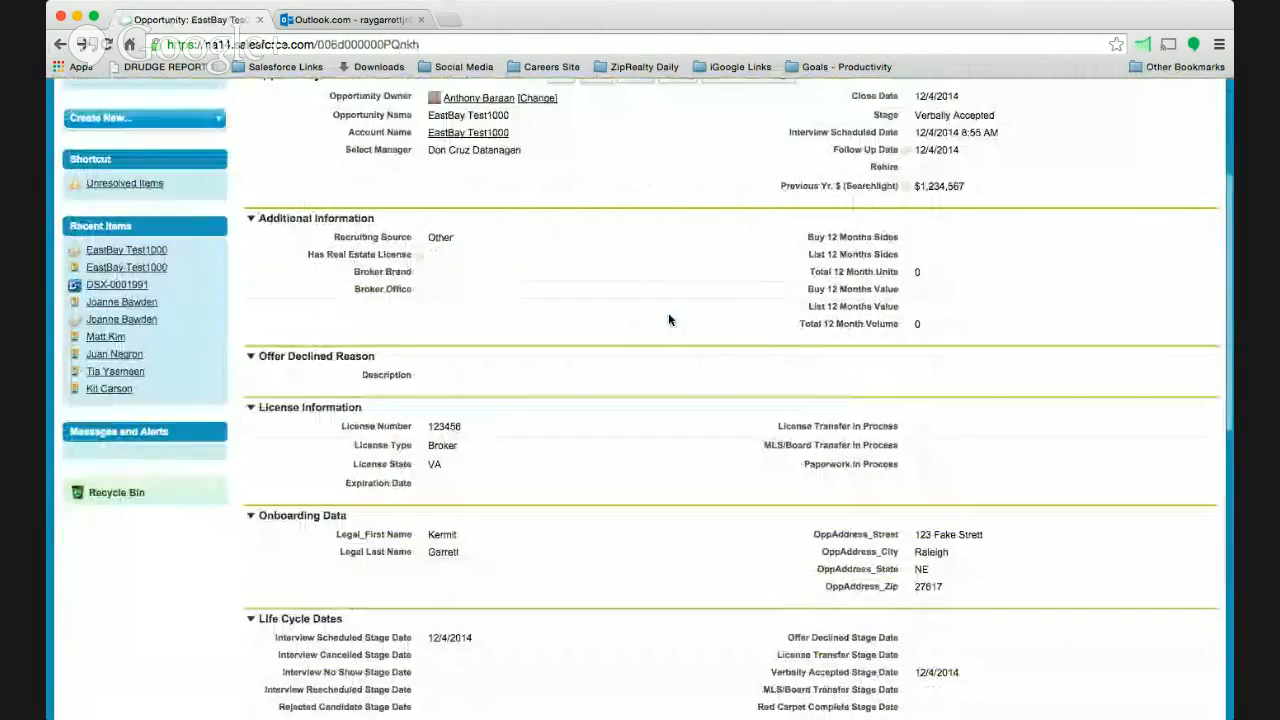
pyautogui.scroll(-8, 669, 319)
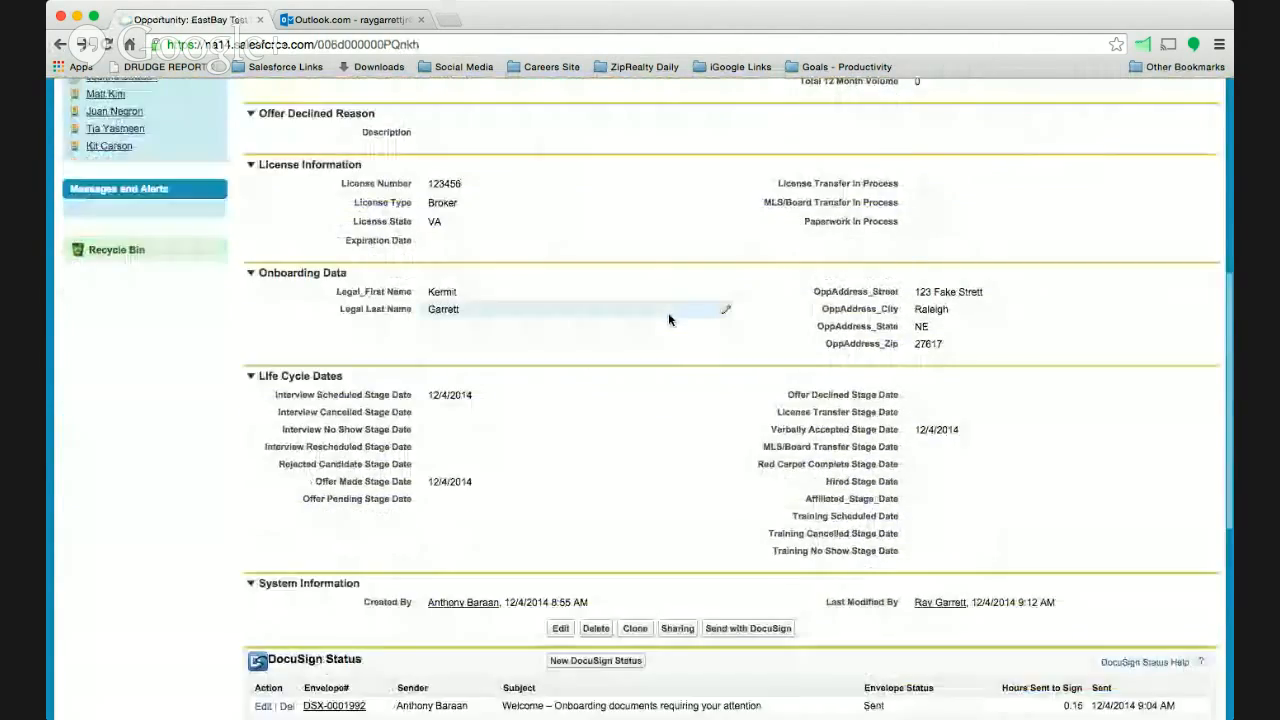
pyautogui.scroll(10, 636, 366)
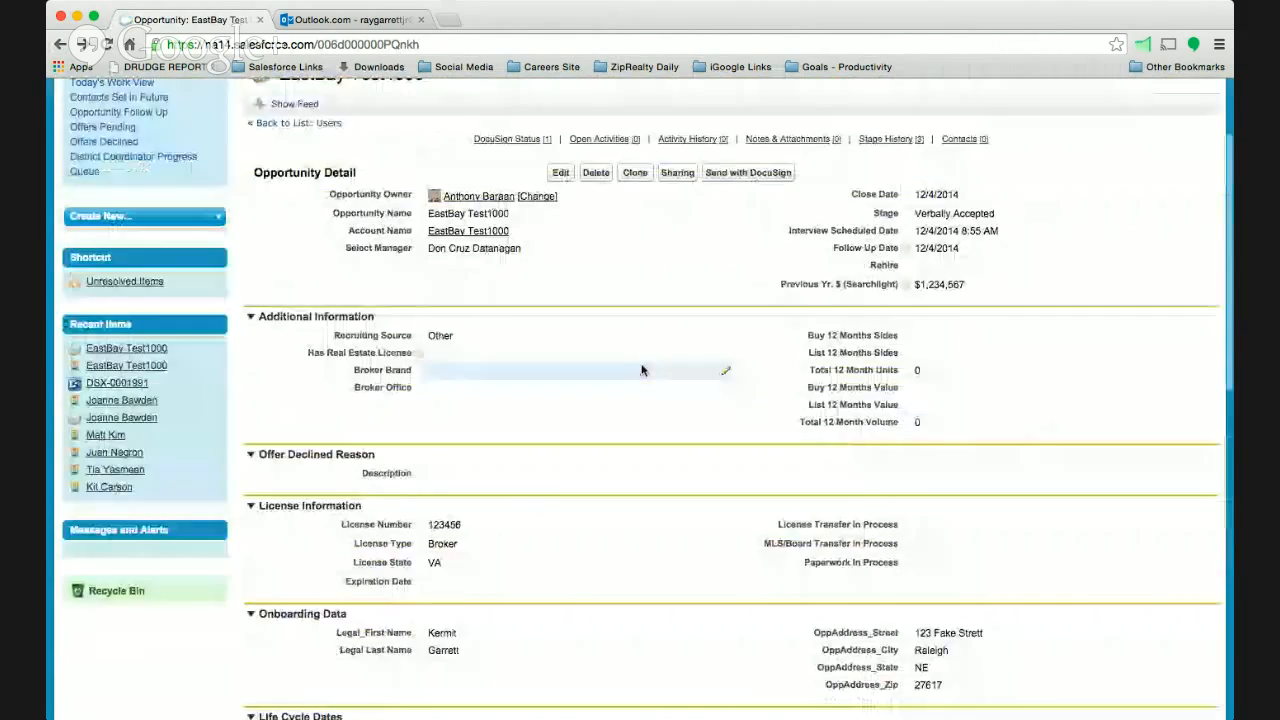
pyautogui.scroll(3, 945, 229)
# - Log out of the recruiter's session to return to the administrator account and open its home page
pyautogui.click(908, 115)
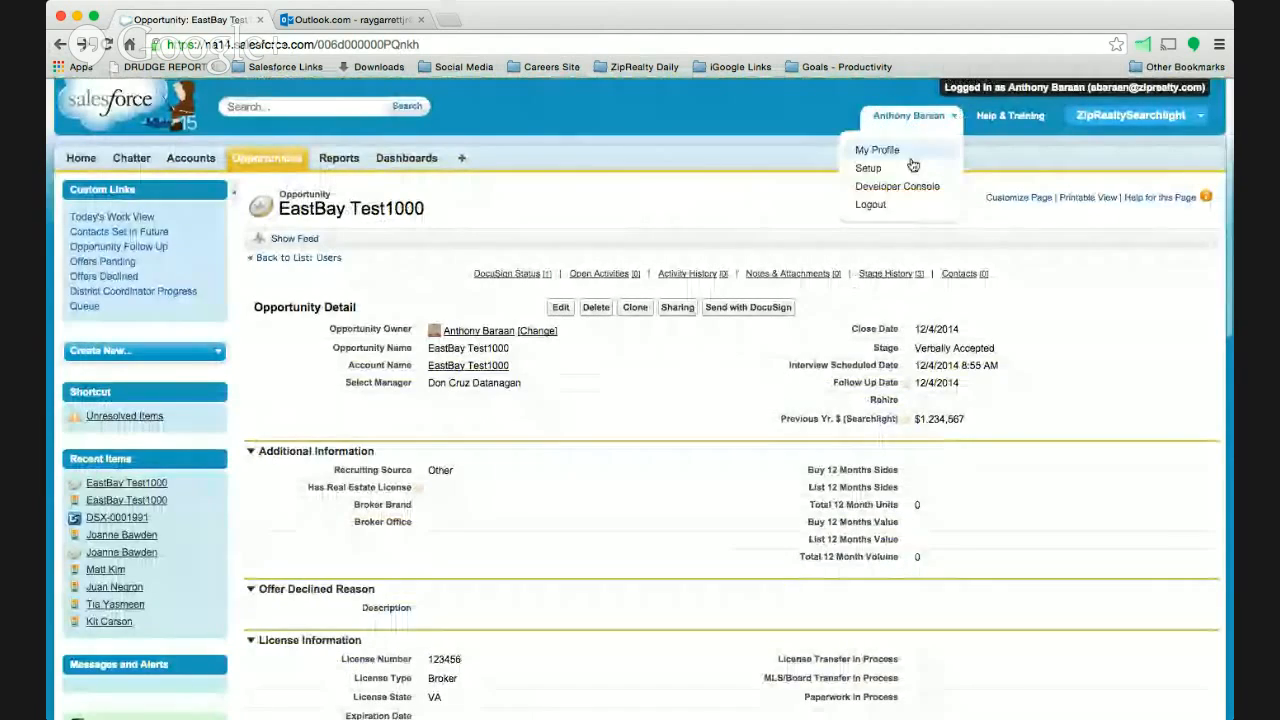
pyautogui.click(895, 205)
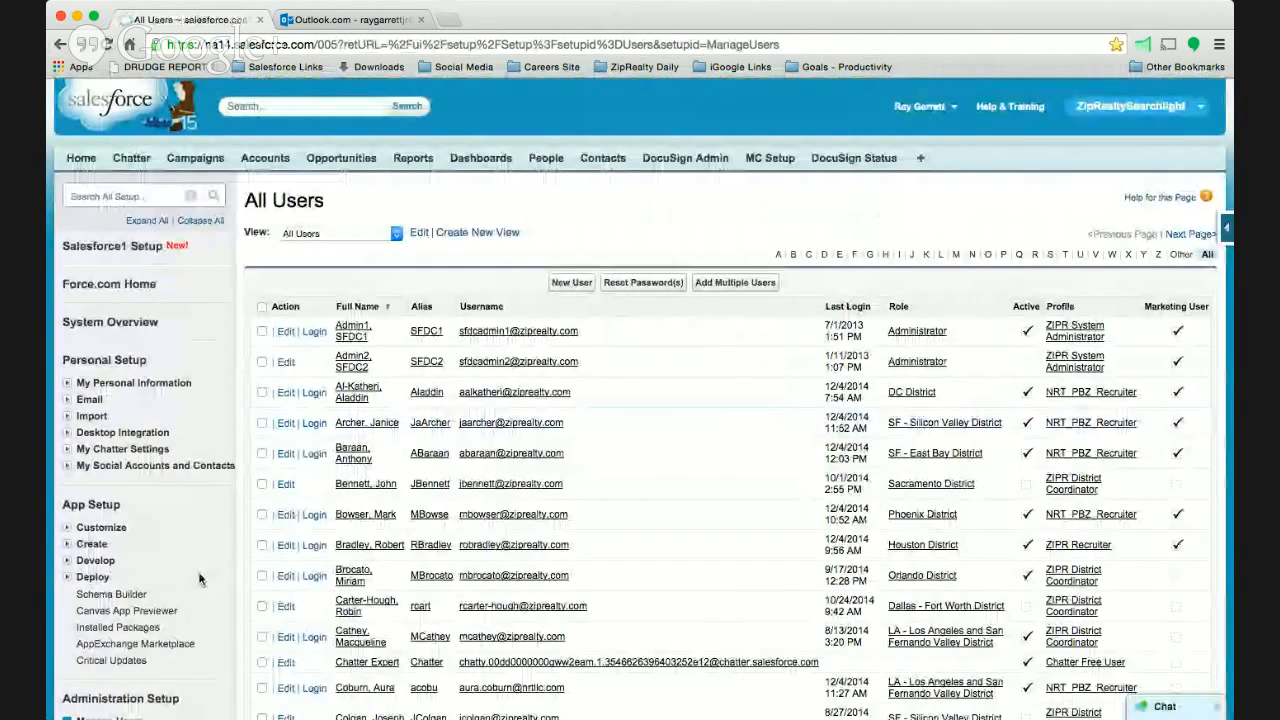
pyautogui.scroll(-4, 199, 578)
pyautogui.scroll(4, 197, 446)
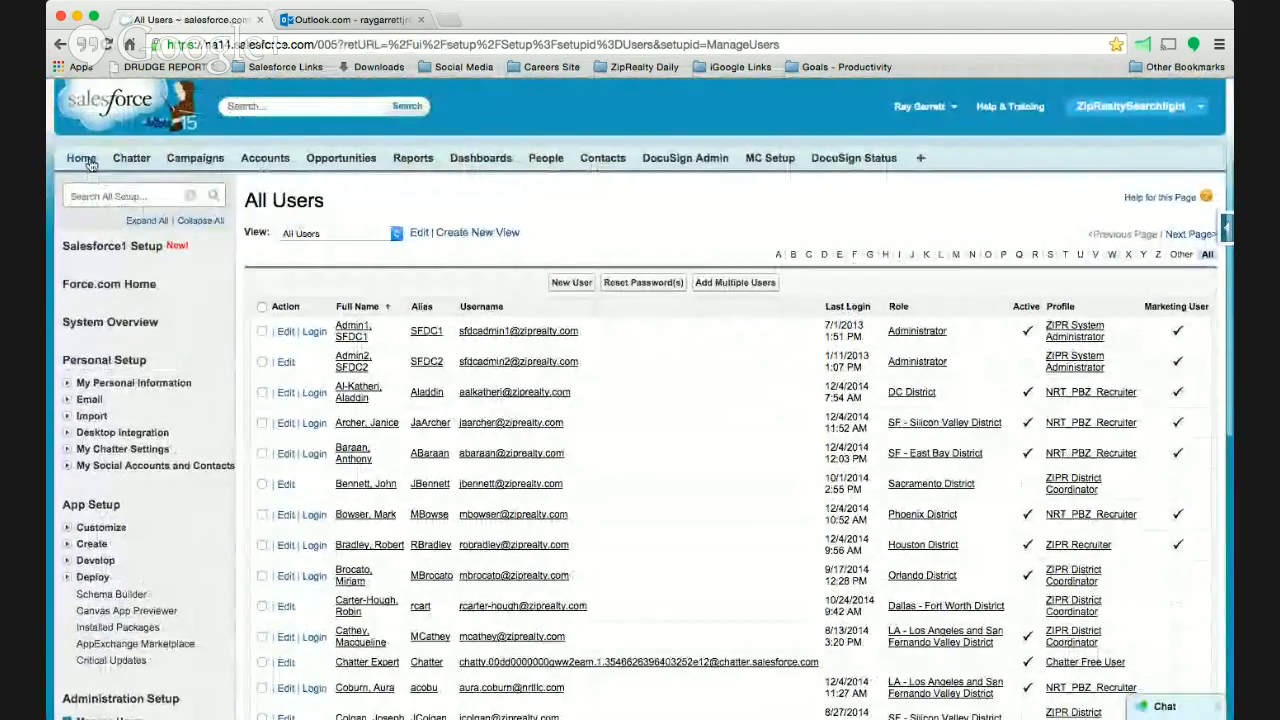
pyautogui.click(82, 159)
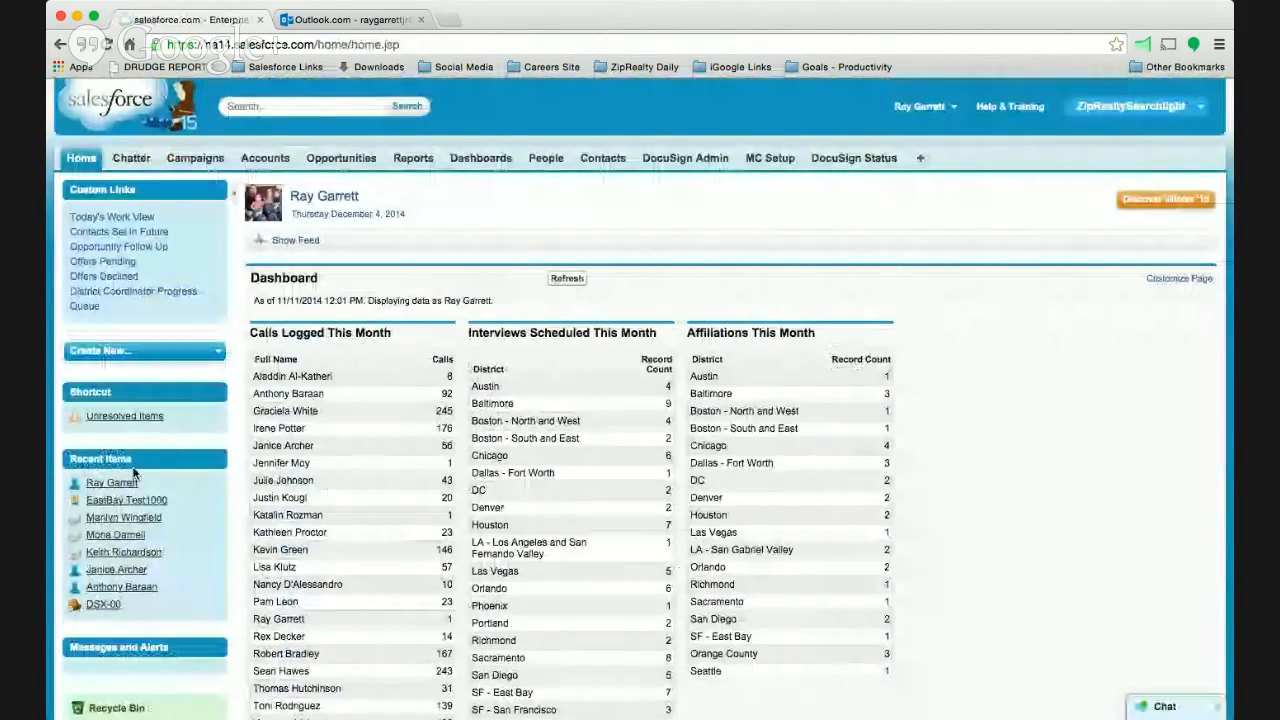
# - Open the EastBay Test1000 person account from the recent items and review its details and related records
pyautogui.click(126, 500)
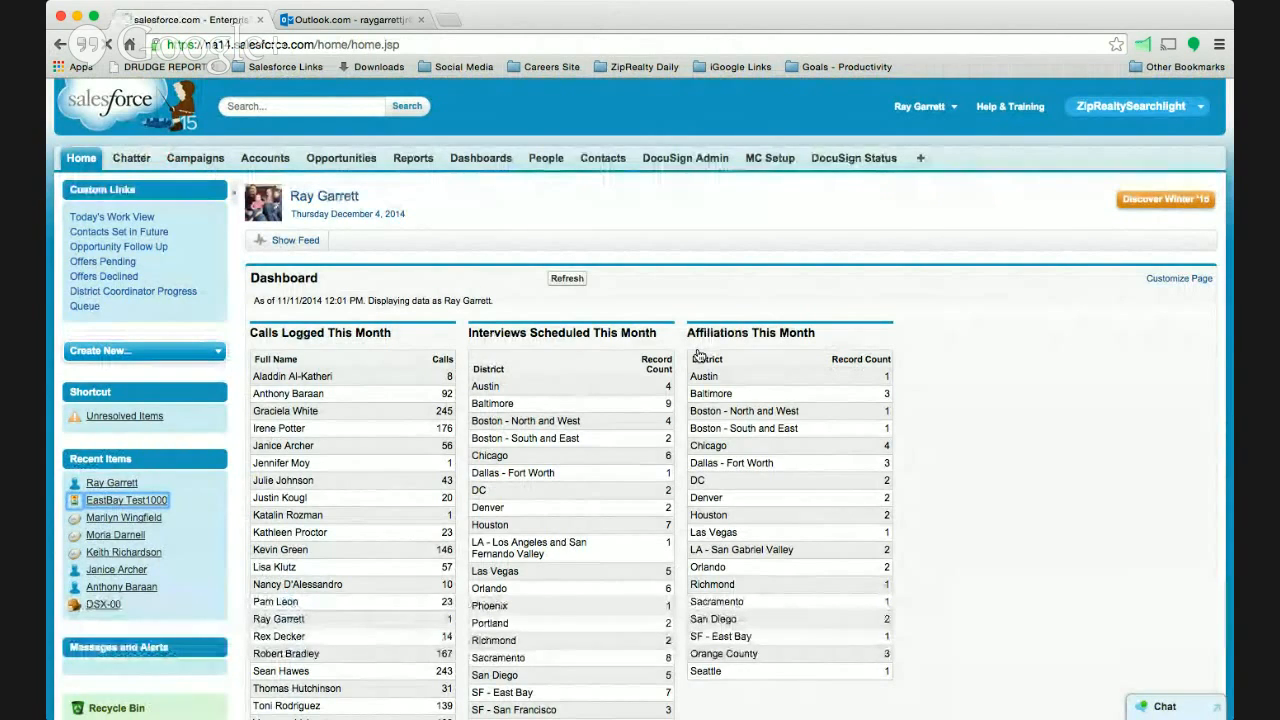
pyautogui.scroll(-5, 620, 492)
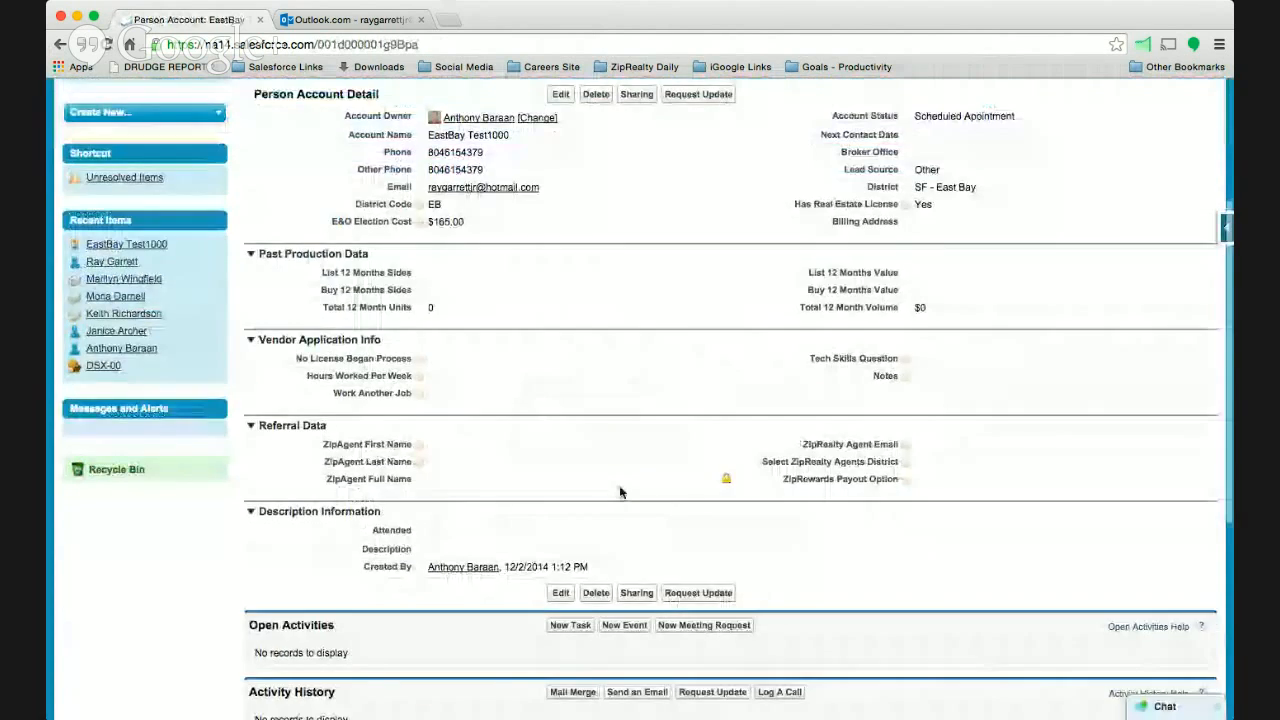
pyautogui.scroll(-5, 620, 492)
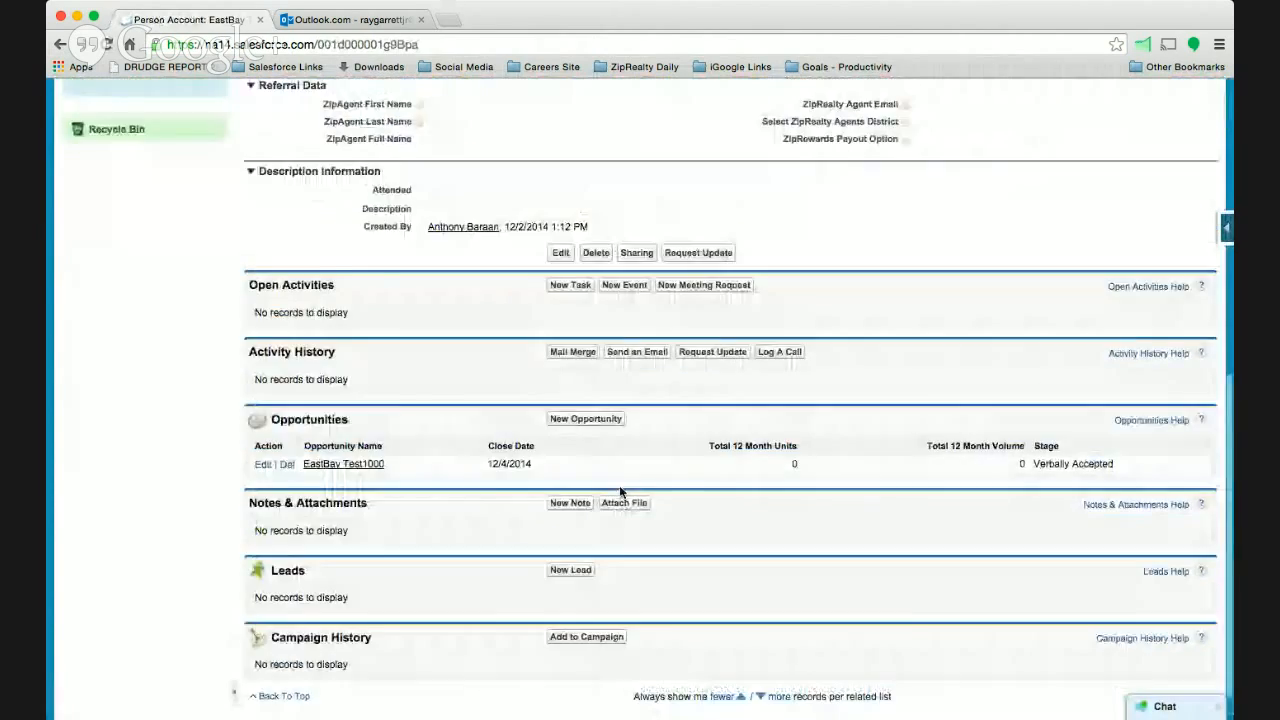
pyautogui.scroll(8, 620, 492)
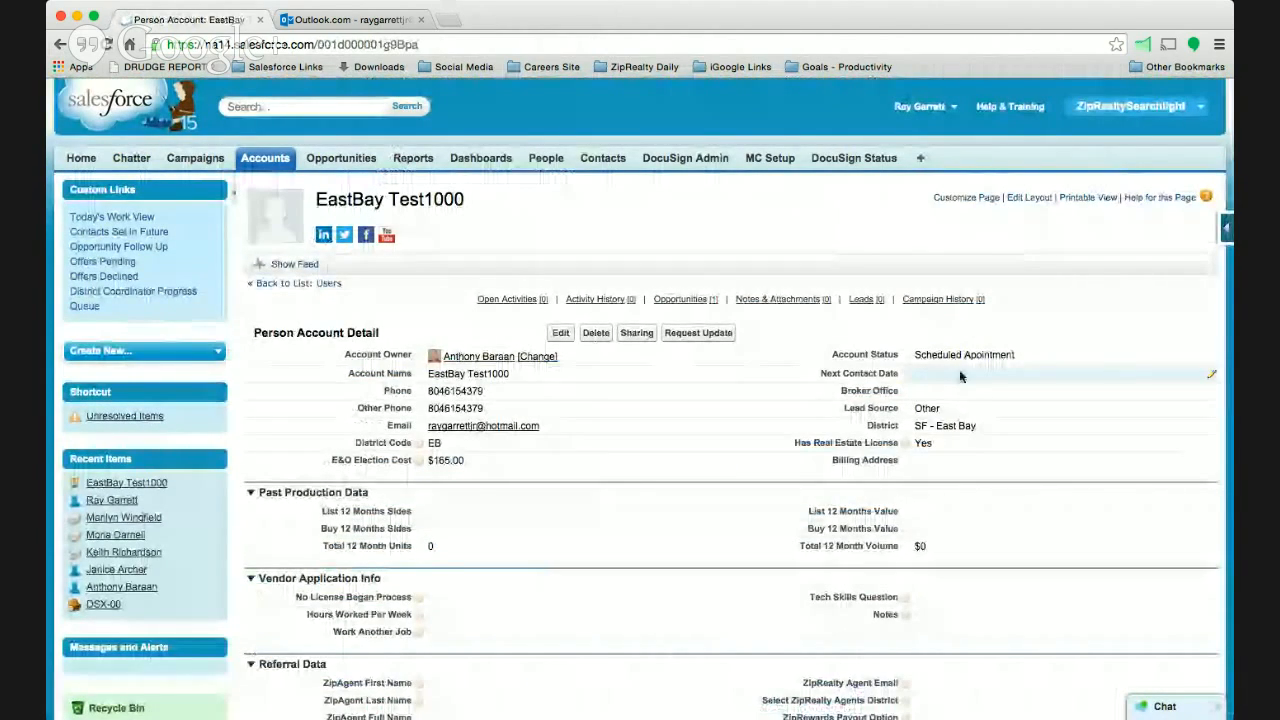
# - Open the related EastBay Test1000 opportunity from the account to view it as administrator, and close the Salesforce page
pyautogui.scroll(-1, 662, 500)
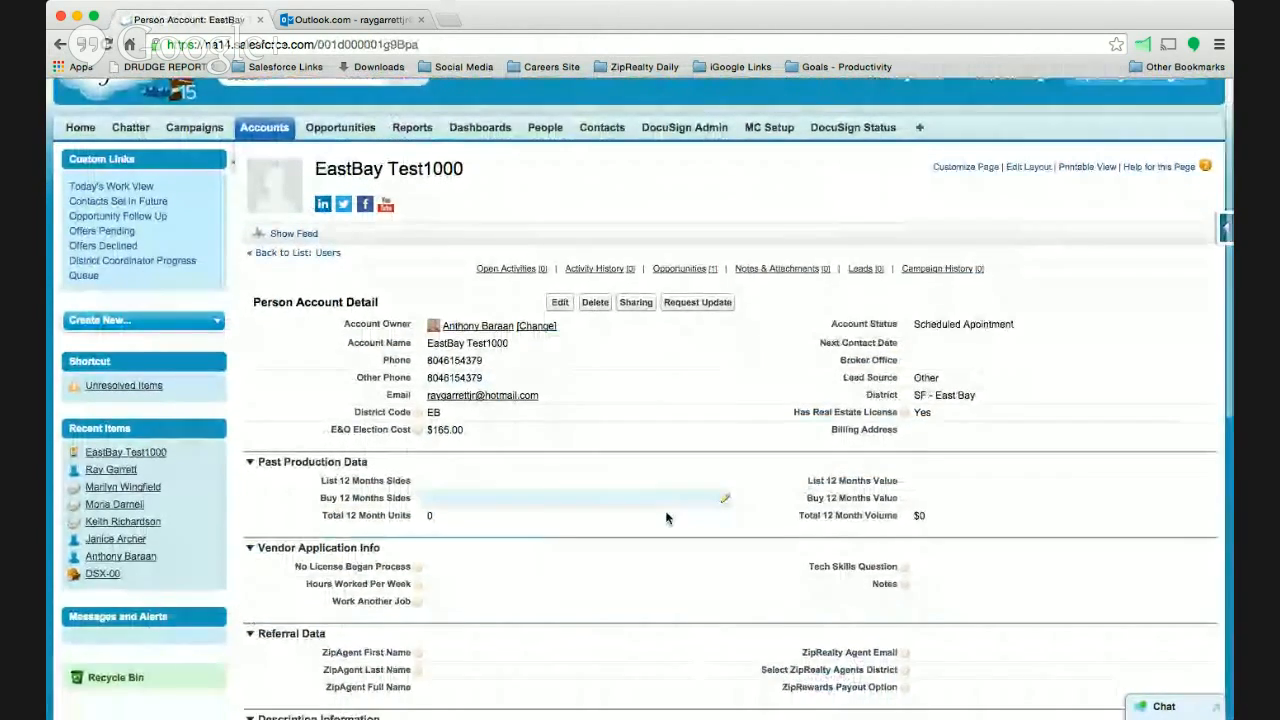
pyautogui.scroll(-7, 667, 517)
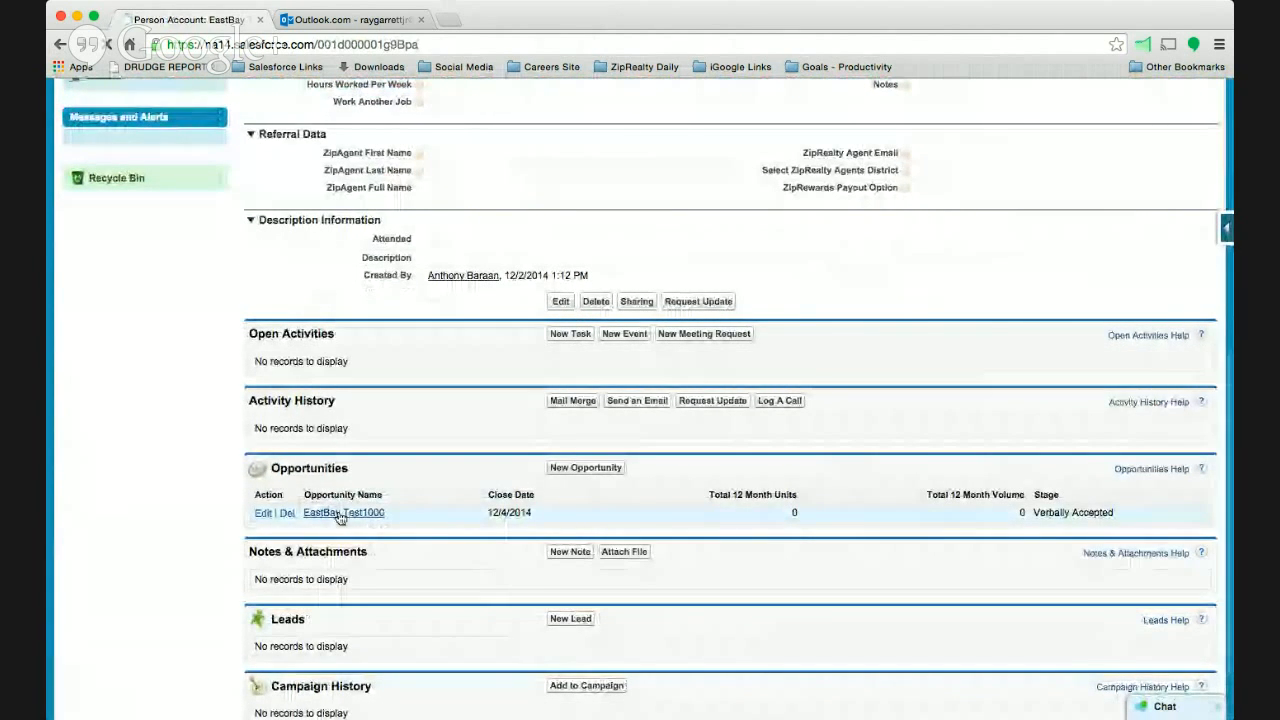
pyautogui.click(340, 513)
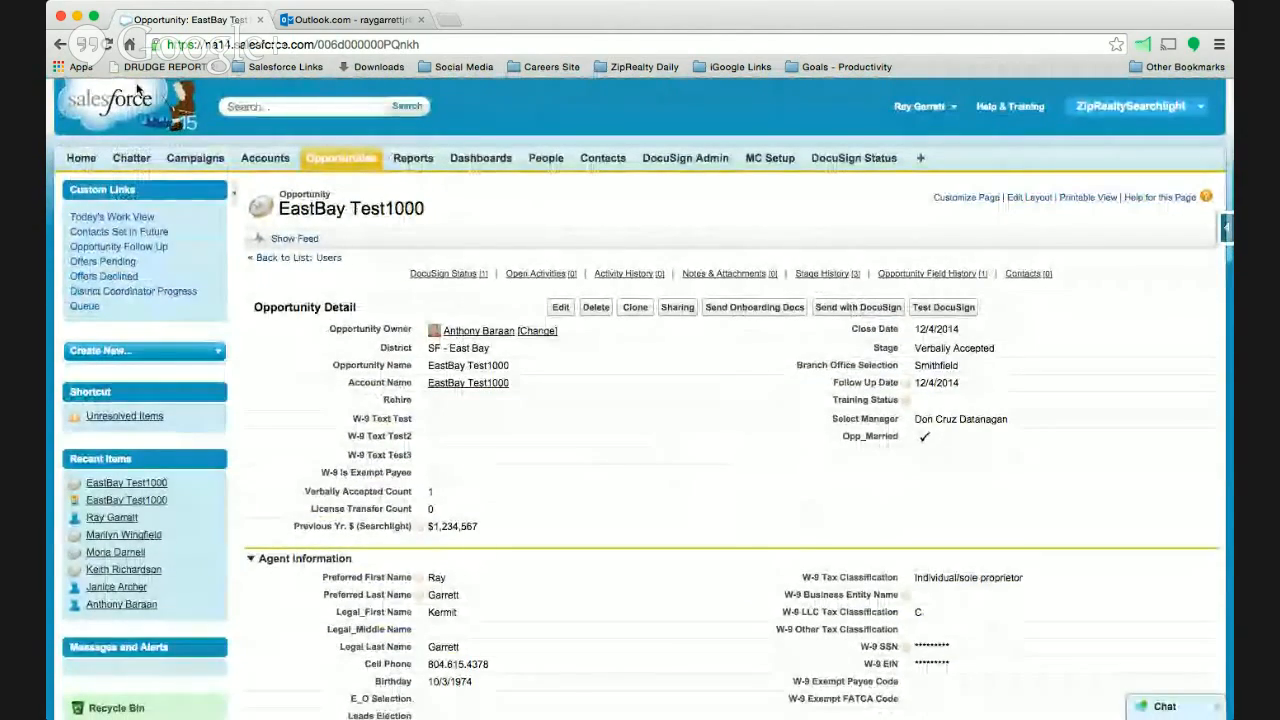
pyautogui.click(259, 19)
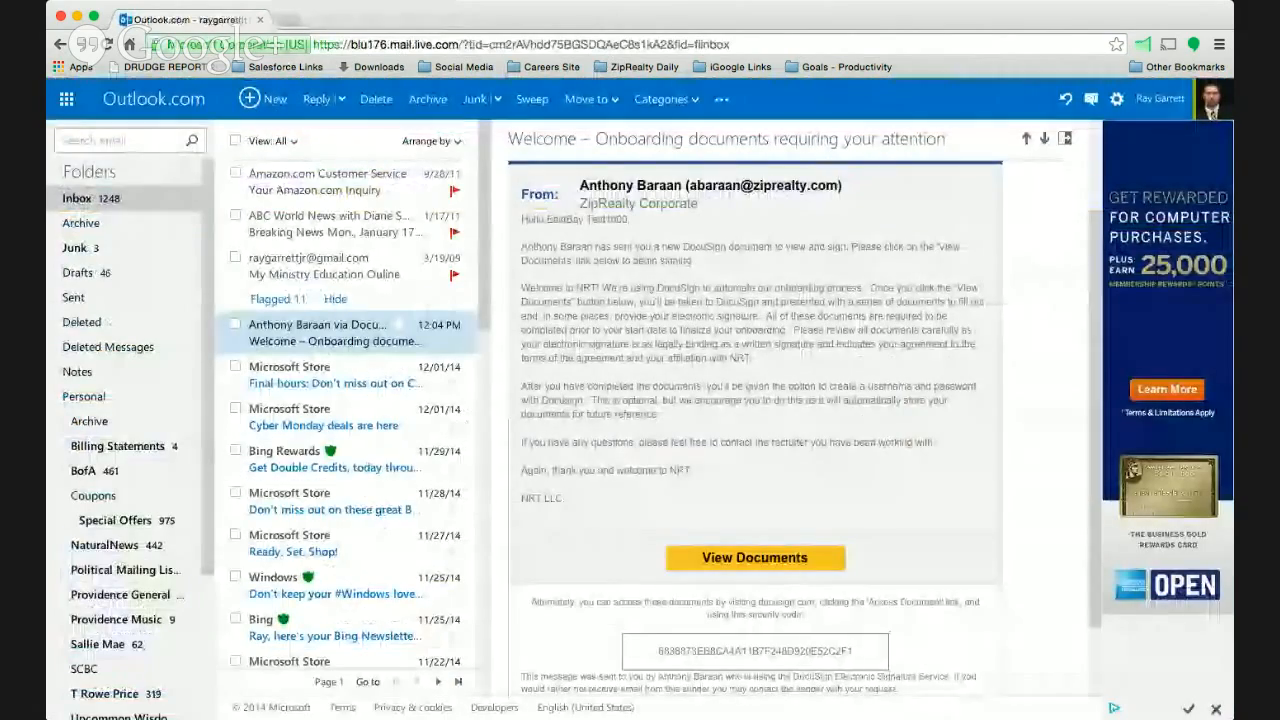